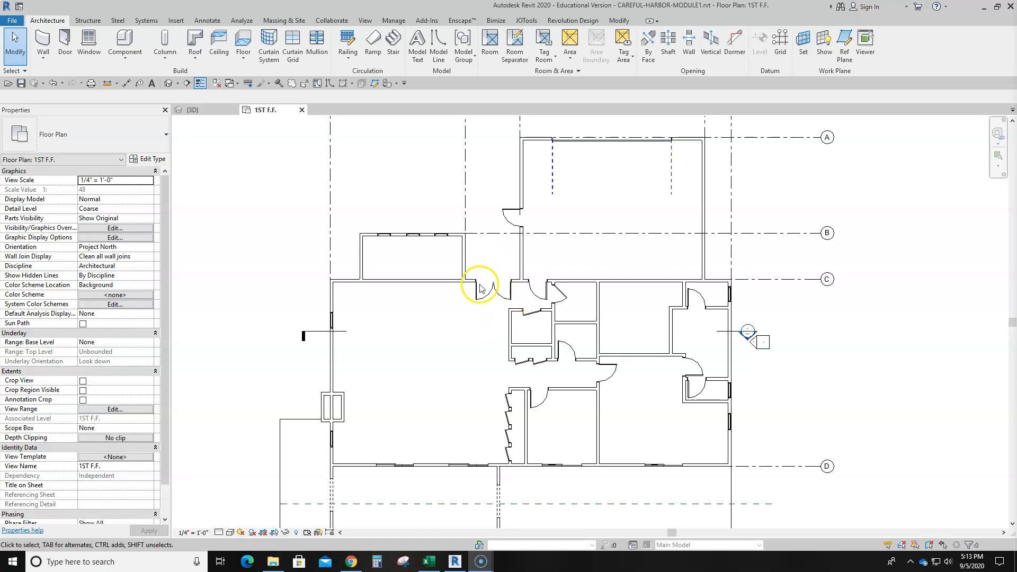
- Start Tag by Category with leaders turned off and tag the double entry door, the single door beside it and the angled door
scroll(482, 288, up, 3)
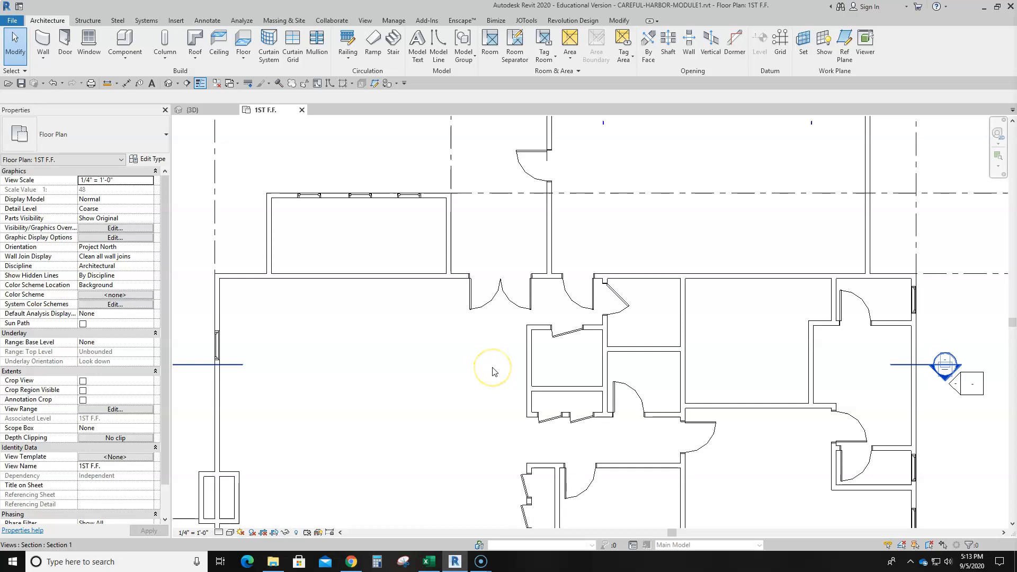
key(t)
key(g)
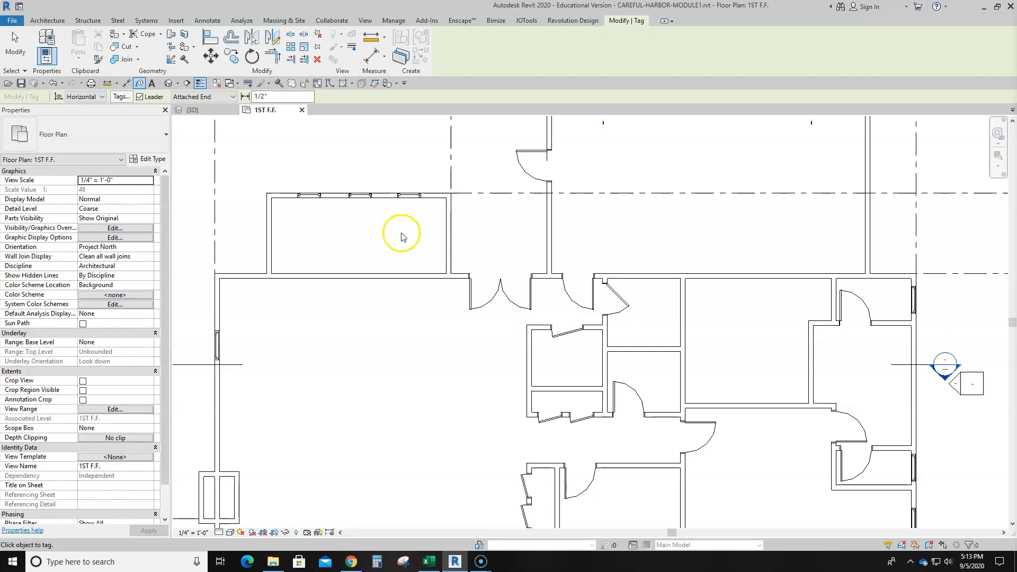
click(139, 98)
click(490, 301)
click(571, 298)
click(619, 299)
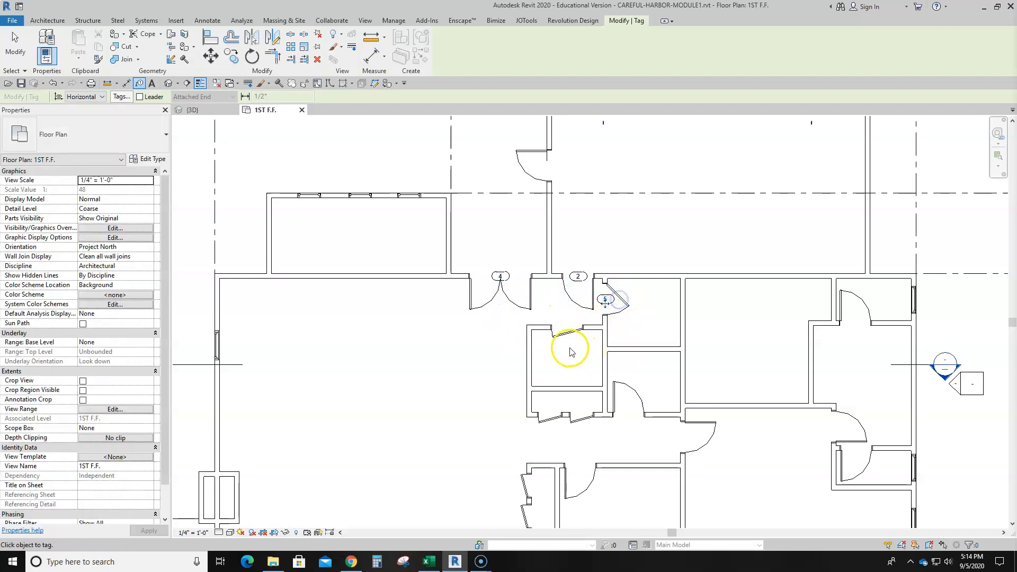
- Tag the nine remaining interior doors around the central closets, the hallway and the eastern rooms
click(565, 329)
click(625, 408)
click(846, 322)
click(570, 416)
click(540, 417)
click(583, 485)
click(850, 428)
click(699, 437)
click(856, 464)
- Tag the four narrow closet doors stacked along the east side of the large open room
middle_drag(775, 472, 788, 333)
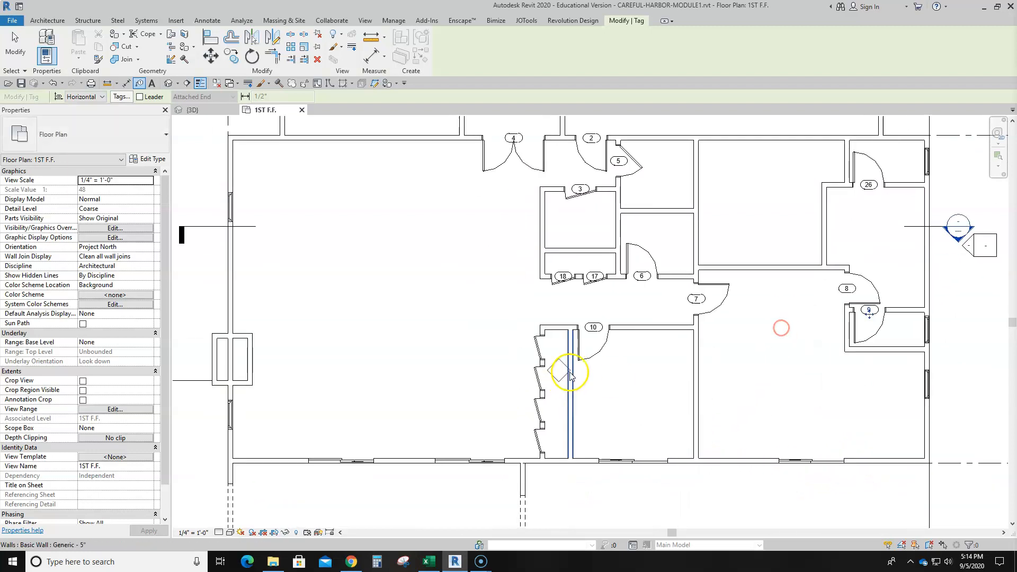
click(541, 347)
click(538, 377)
click(540, 409)
click(540, 441)
- Tag the four sliding doors along the south exterior wall
click(341, 461)
click(471, 461)
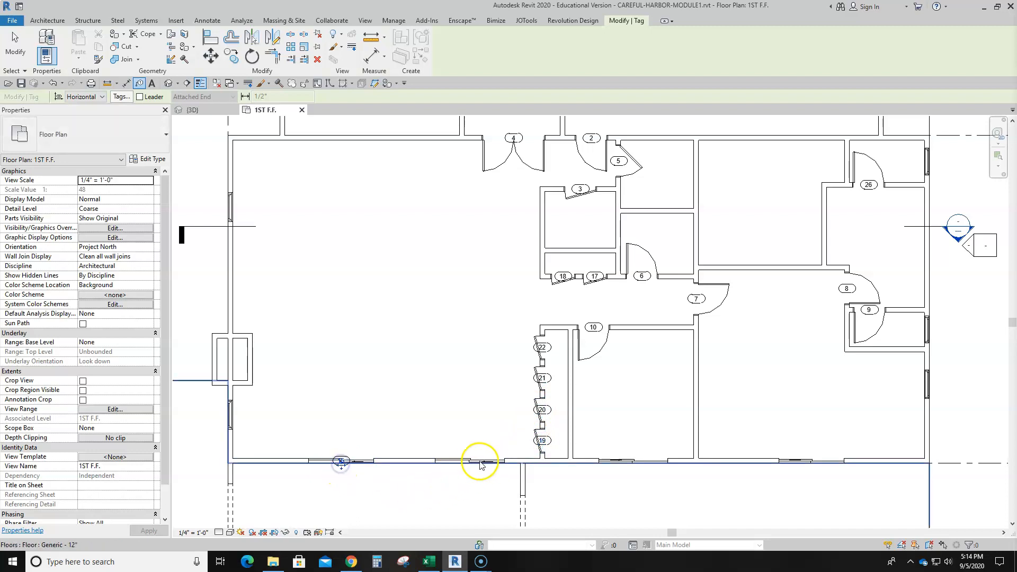
click(633, 462)
click(803, 465)
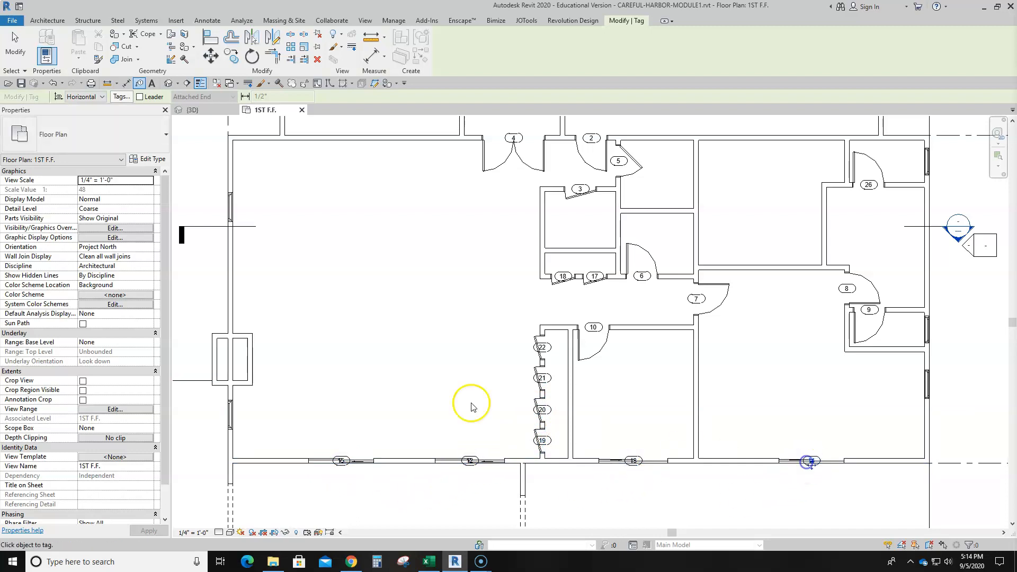
- Tag the side door and the overhead door of the large northern room, and end tagging
scroll(431, 386, down, 3)
scroll(461, 177, up, 3)
click(540, 196)
scroll(594, 254, down, 3)
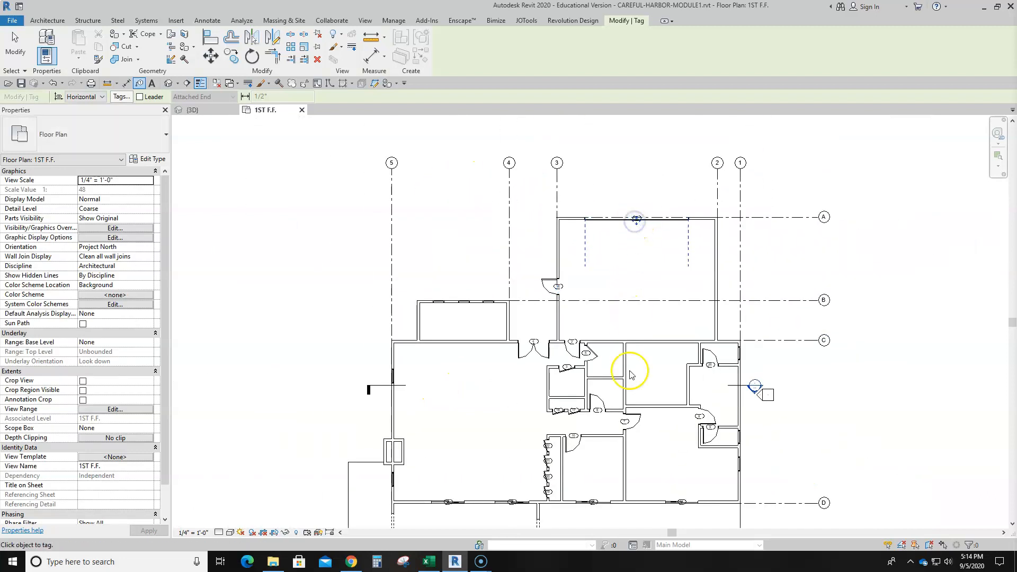
scroll(629, 404, down, 2)
middle_drag(633, 343, 641, 360)
click(651, 274)
key(Escape)
key(Escape)
- Move the overhead door's tag outward so it sits clear of the north wall
scroll(649, 278, up, 5)
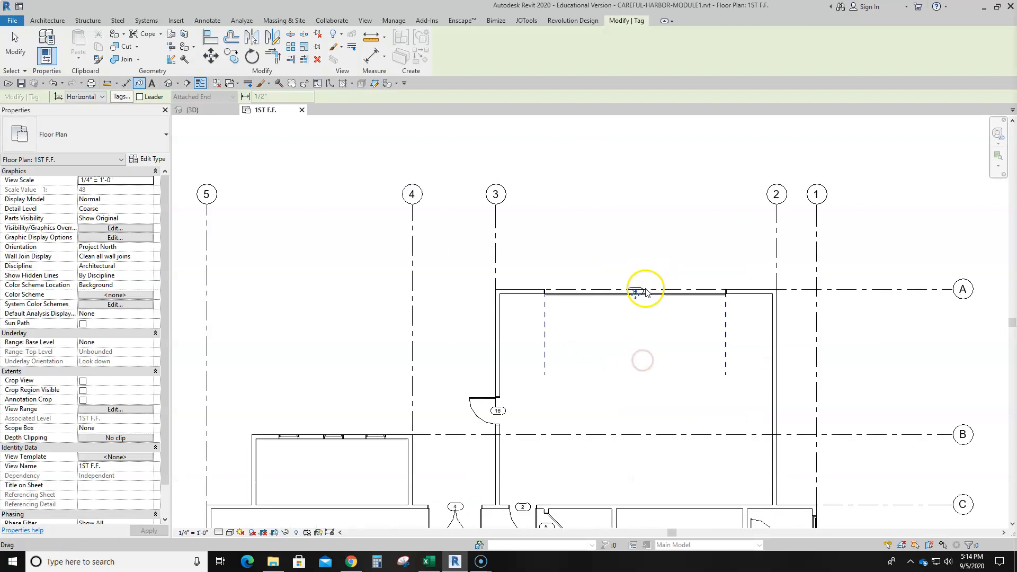
drag(645, 273, 644, 259)
key(Escape)
scroll(635, 328, down, 4)
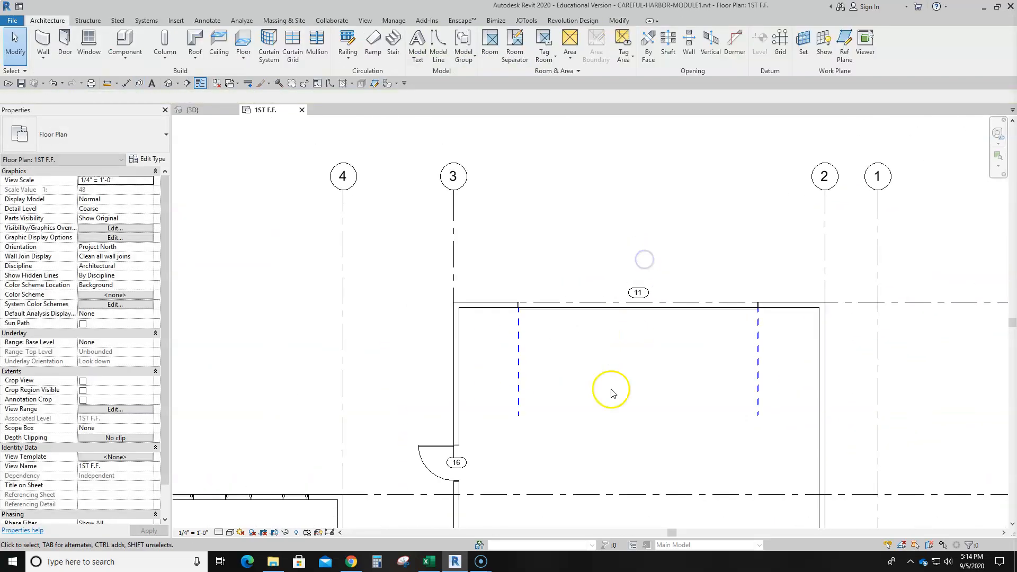
- Move the tags of the two western sliding doors to just below the south wall
middle_drag(605, 446, 653, 281)
scroll(654, 281, down, 1)
middle_drag(576, 433, 595, 339)
middle_drag(511, 403, 526, 325)
scroll(471, 395, up, 5)
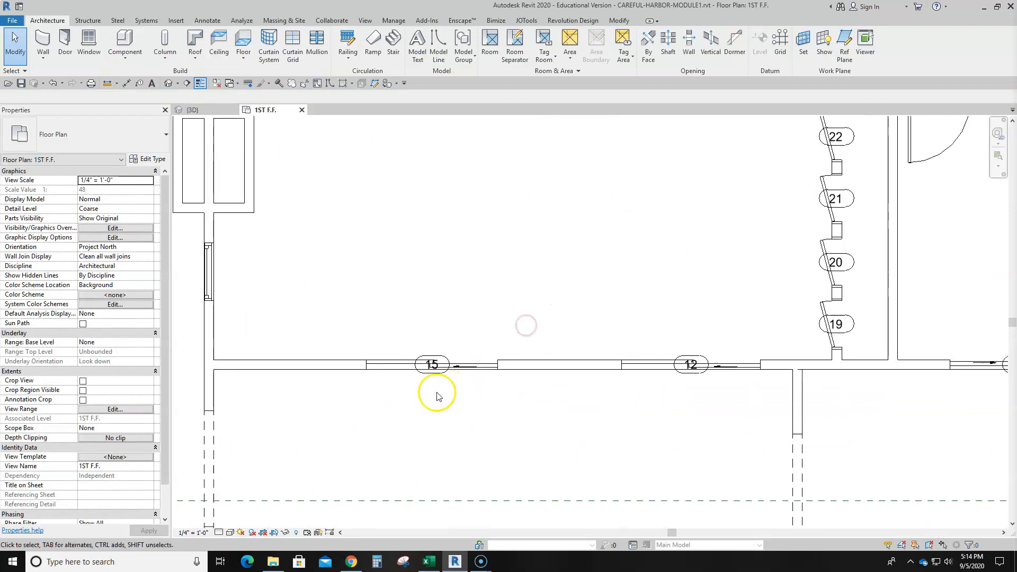
drag(431, 378, 431, 396)
click(645, 413)
click(690, 370)
drag(690, 389, 689, 389)
click(710, 403)
scroll(710, 398, down, 3)
- Move the tags of the two eastern sliding doors to just below the south wall
middle_drag(819, 454, 726, 427)
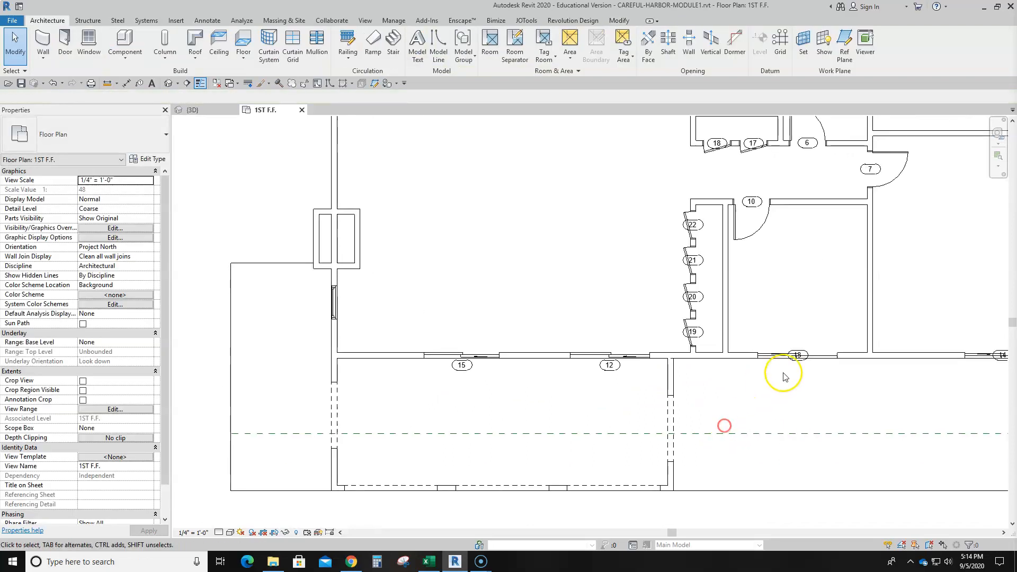
click(794, 359)
scroll(794, 364, up, 3)
drag(795, 359, 796, 380)
scroll(796, 380, down, 3)
scroll(547, 386, up, 2)
click(547, 386)
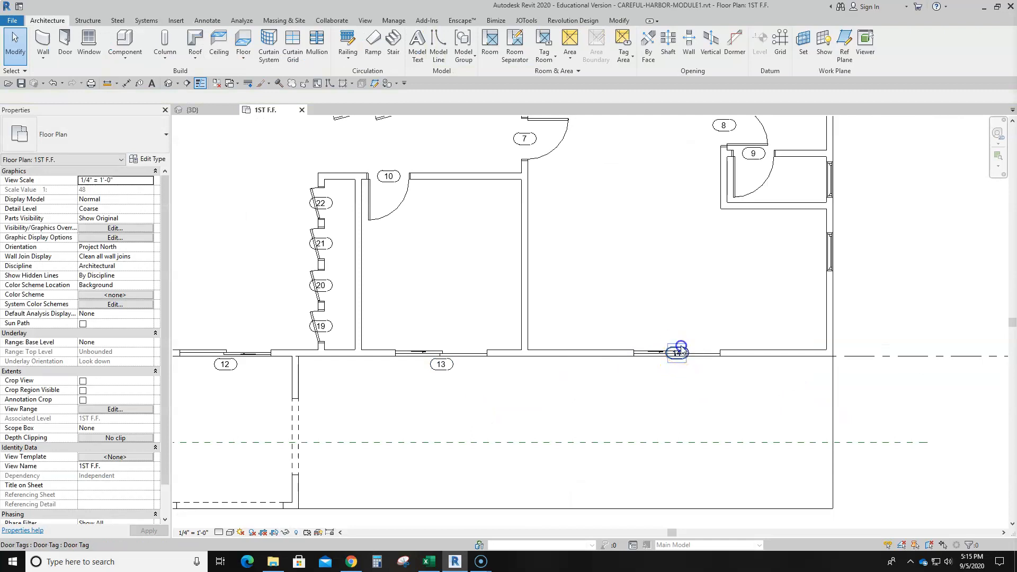
click(679, 351)
scroll(681, 350, up, 2)
drag(679, 348, 680, 365)
scroll(613, 418, down, 2)
click(612, 422)
- Examine the tags and properties of the single door beside the double entry door and of the neighbouring angled door
scroll(613, 419, down, 2)
middle_drag(509, 374, 540, 379)
middle_drag(525, 275, 561, 334)
click(552, 256)
scroll(554, 257, up, 3)
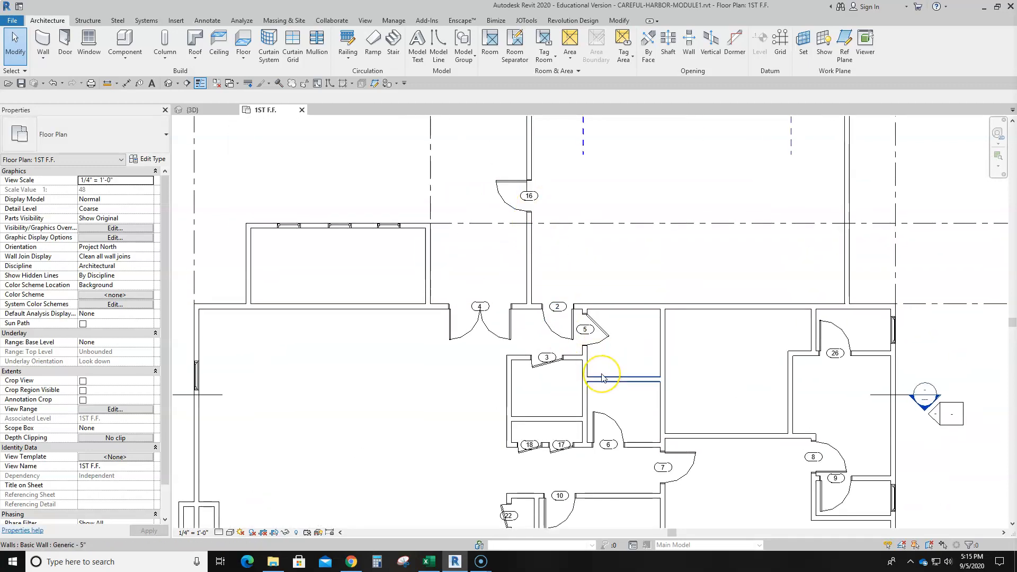
click(575, 330)
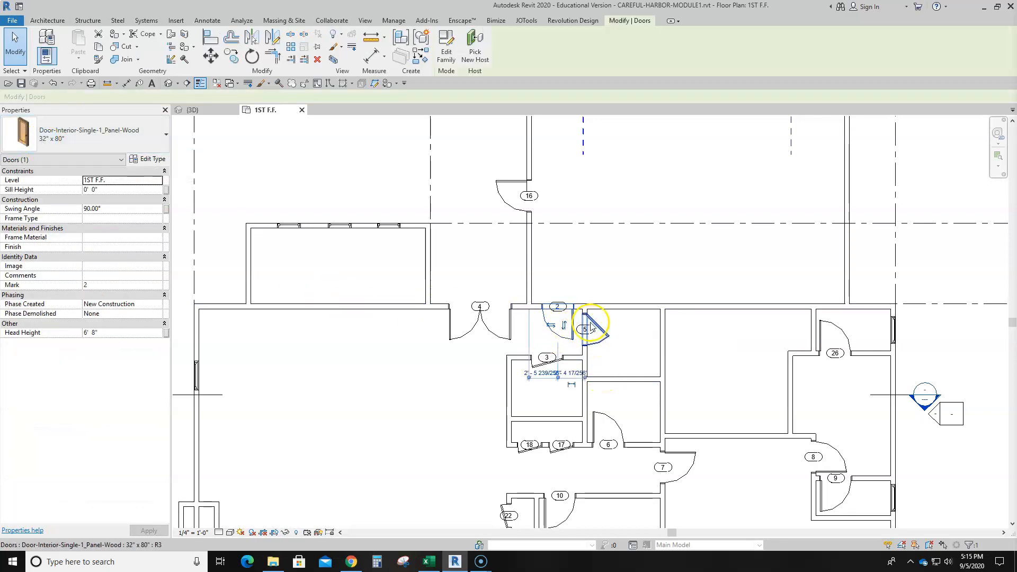
click(587, 321)
click(429, 384)
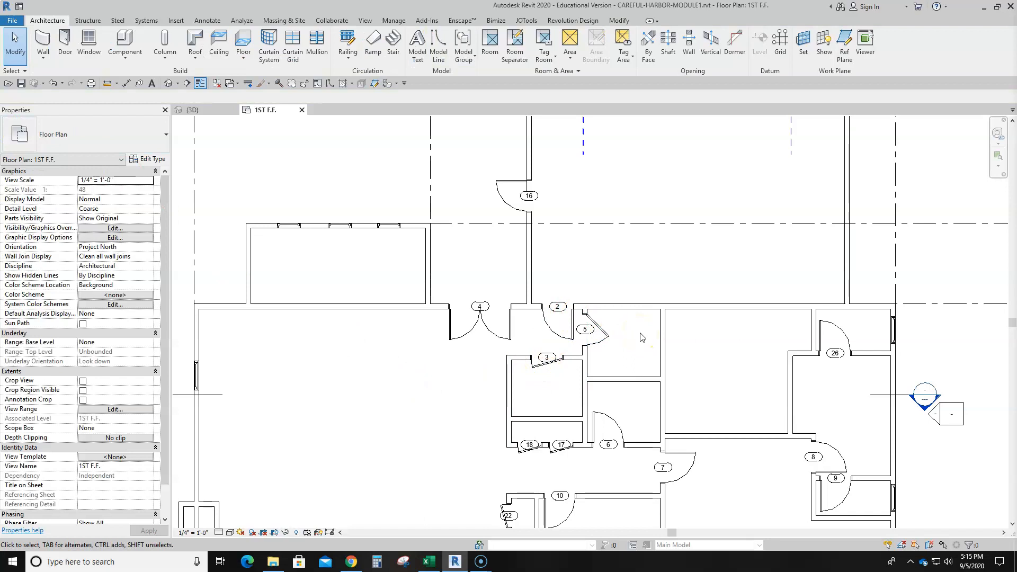
scroll(618, 339, up, 4)
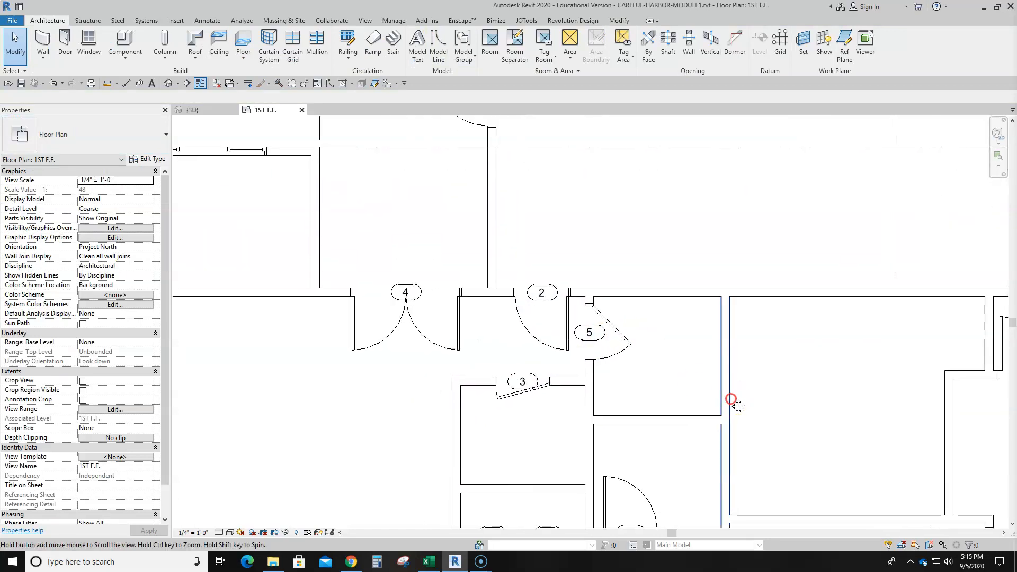
click(704, 353)
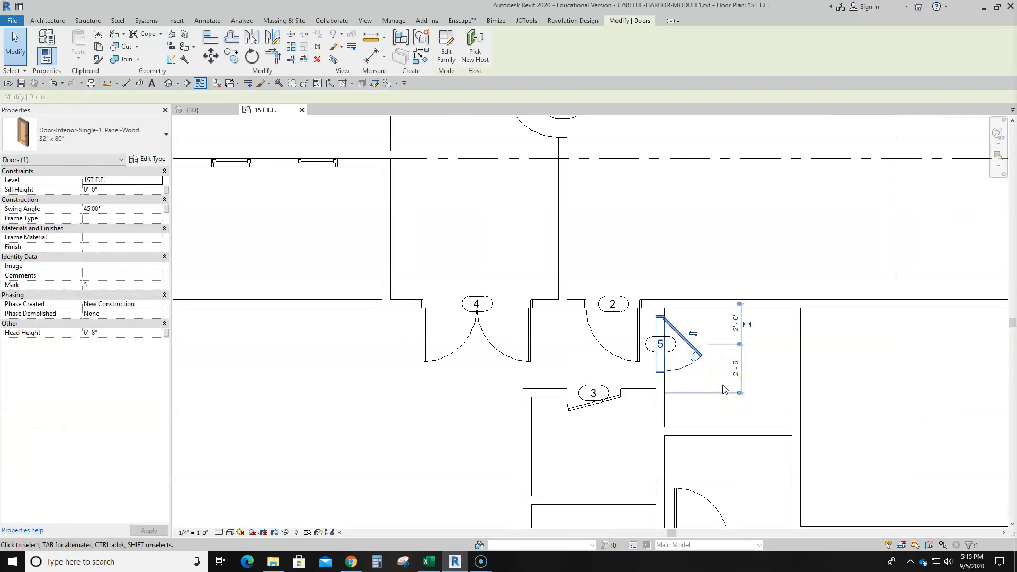
click(724, 415)
scroll(717, 410, down, 4)
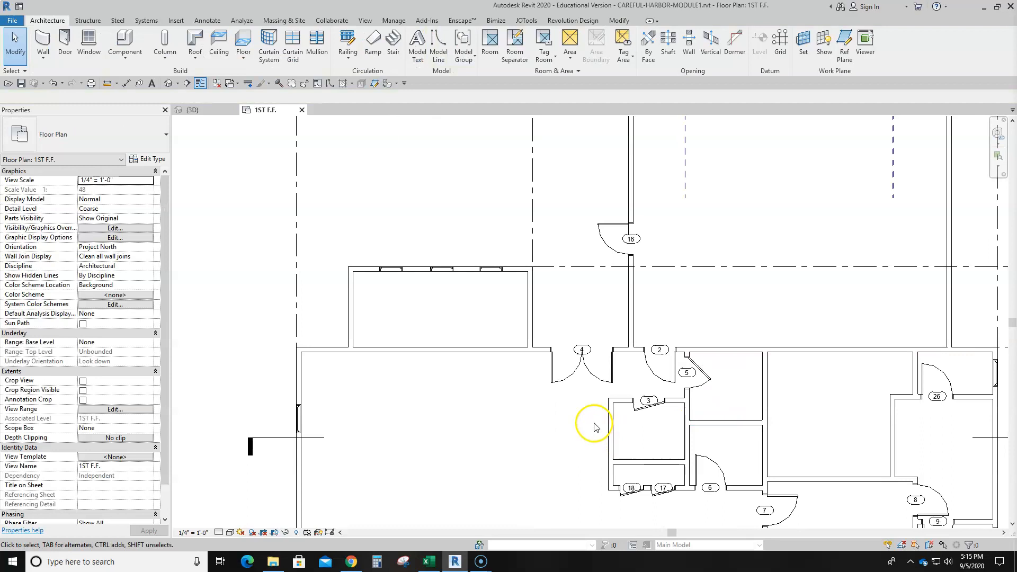
scroll(658, 324, up, 3)
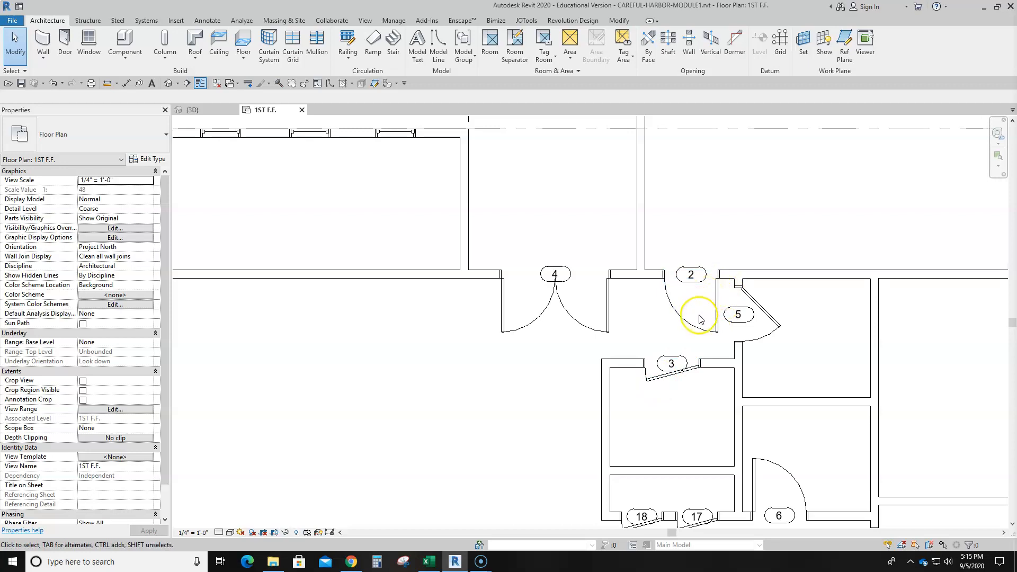
- Examine the properties of the middle and eastern fixed windows in the small northern room, including their Mark values
scroll(699, 319, down, 4)
middle_drag(570, 354, 660, 449)
scroll(543, 313, up, 2)
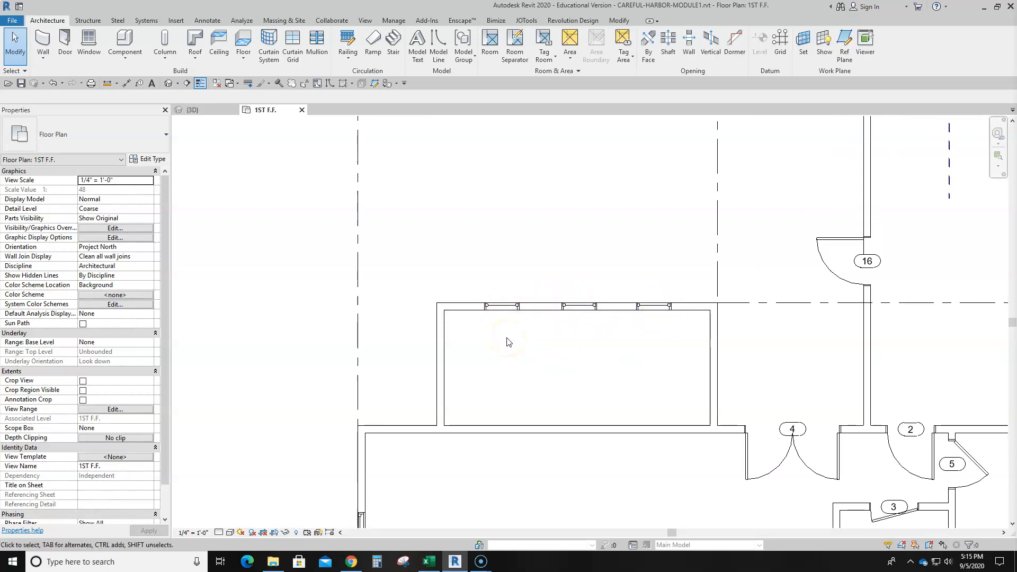
scroll(612, 336, down, 2)
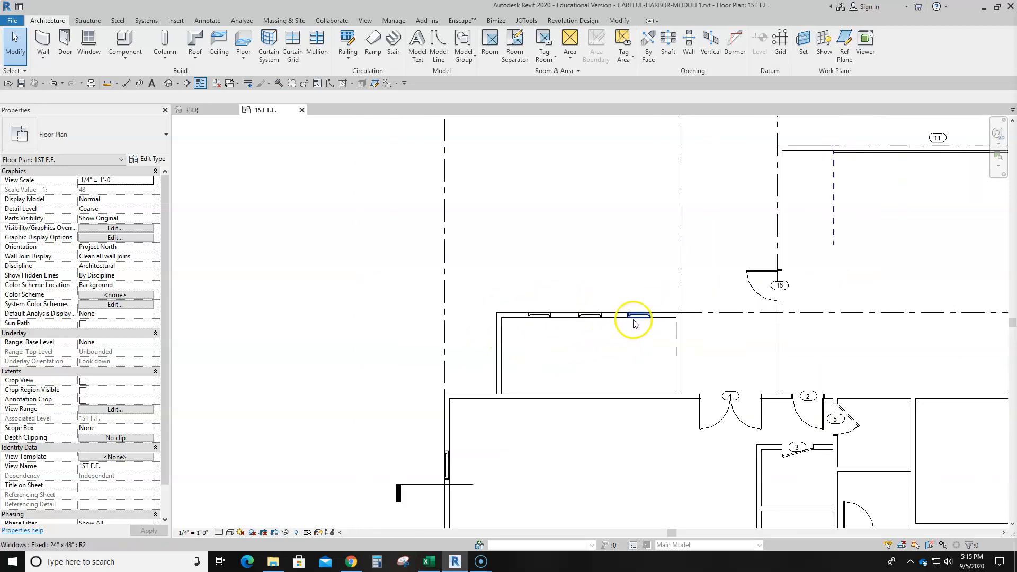
scroll(634, 321, up, 2)
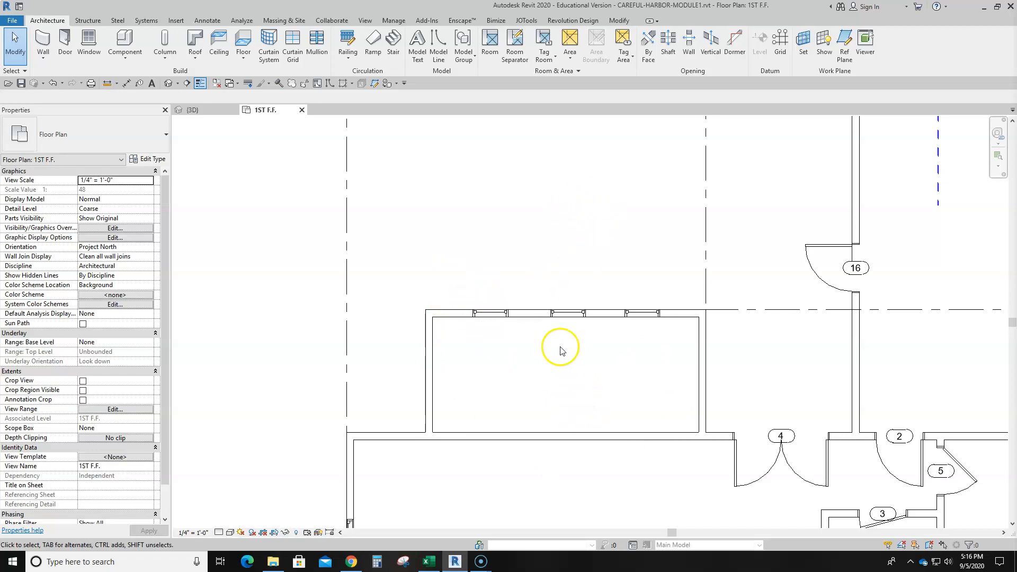
click(573, 316)
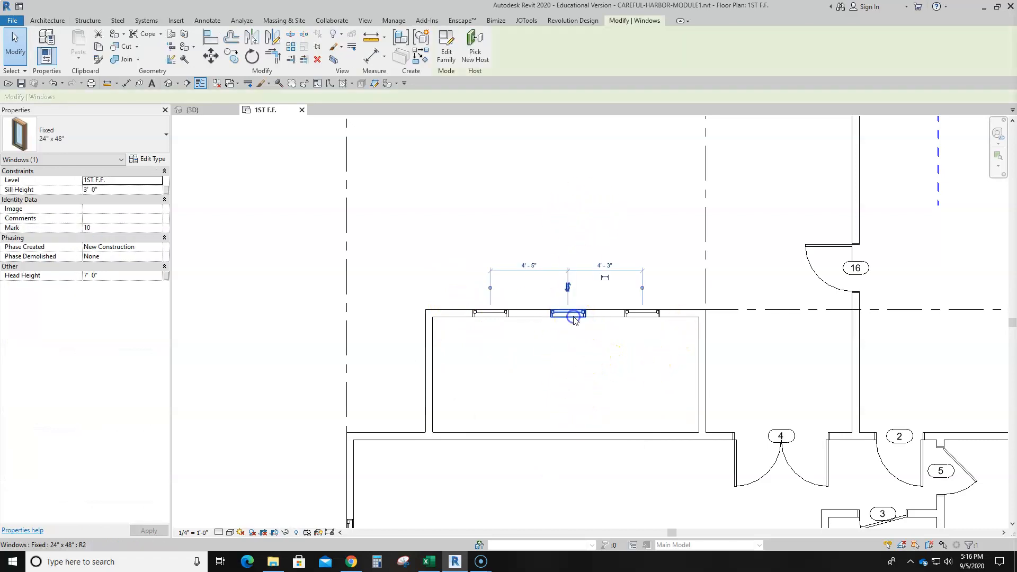
click(646, 313)
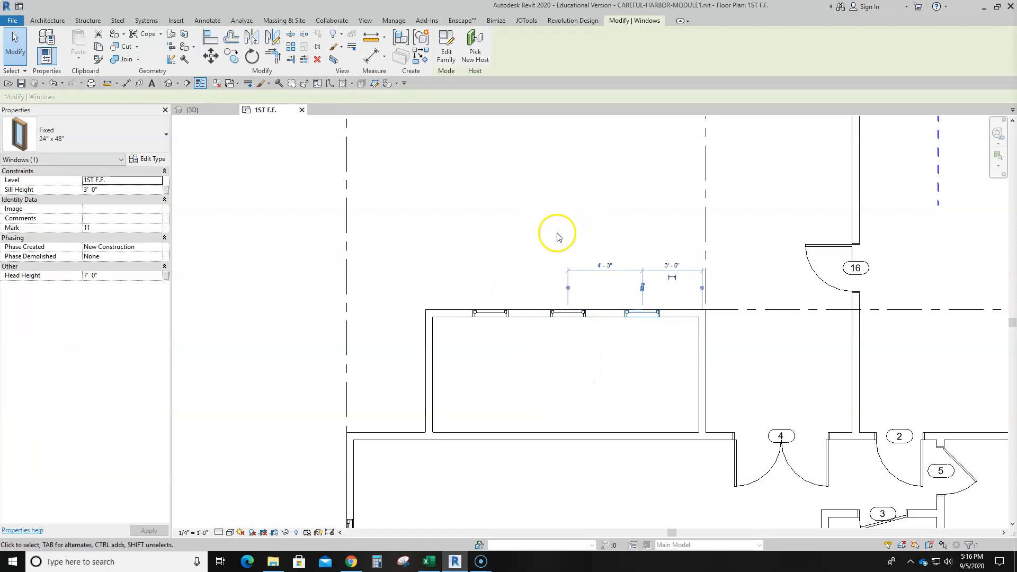
click(575, 364)
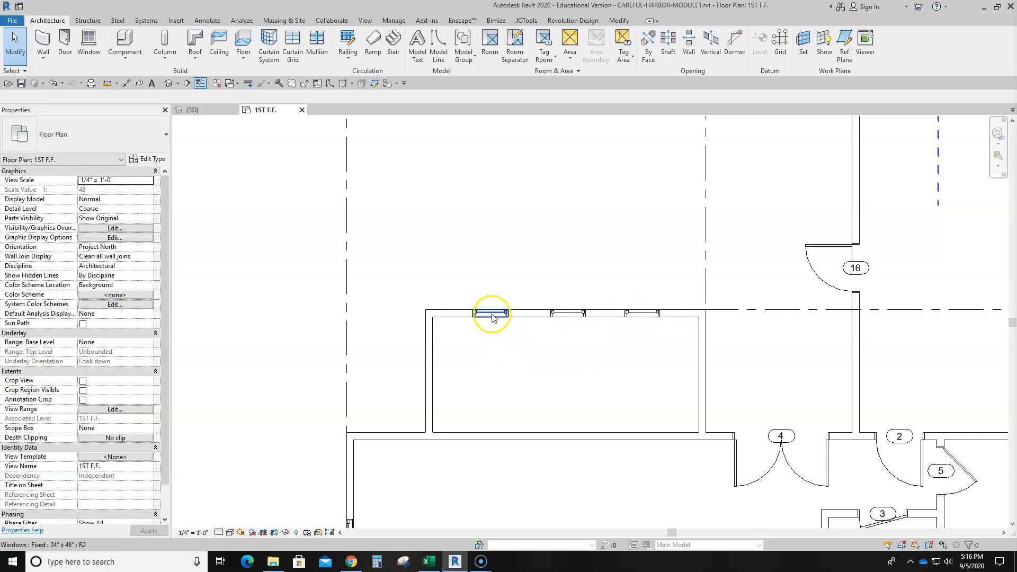
click(600, 365)
- Tag the three fixed windows in the small northern room without leaders
key(t)
key(g)
click(640, 313)
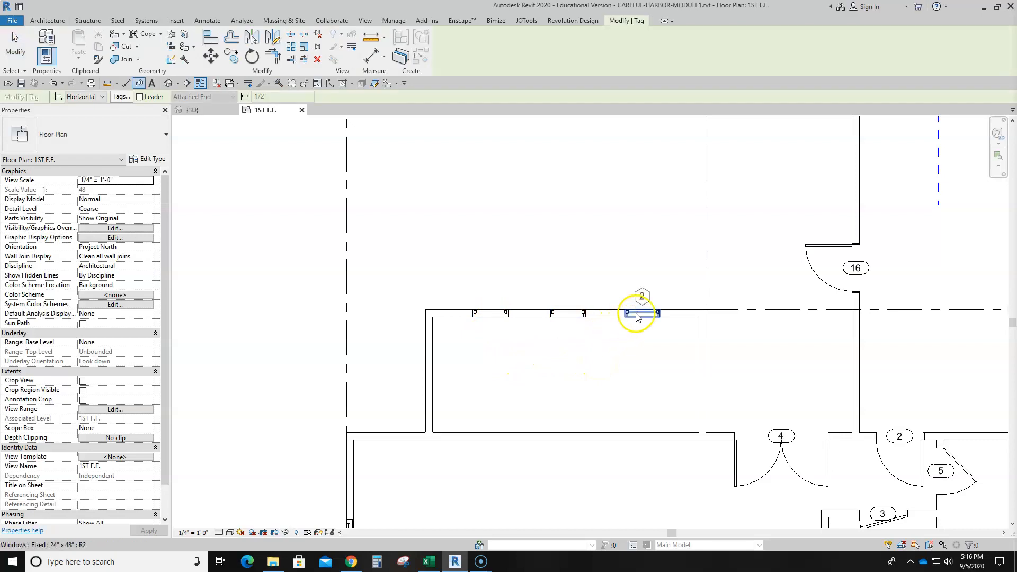
click(560, 317)
click(490, 317)
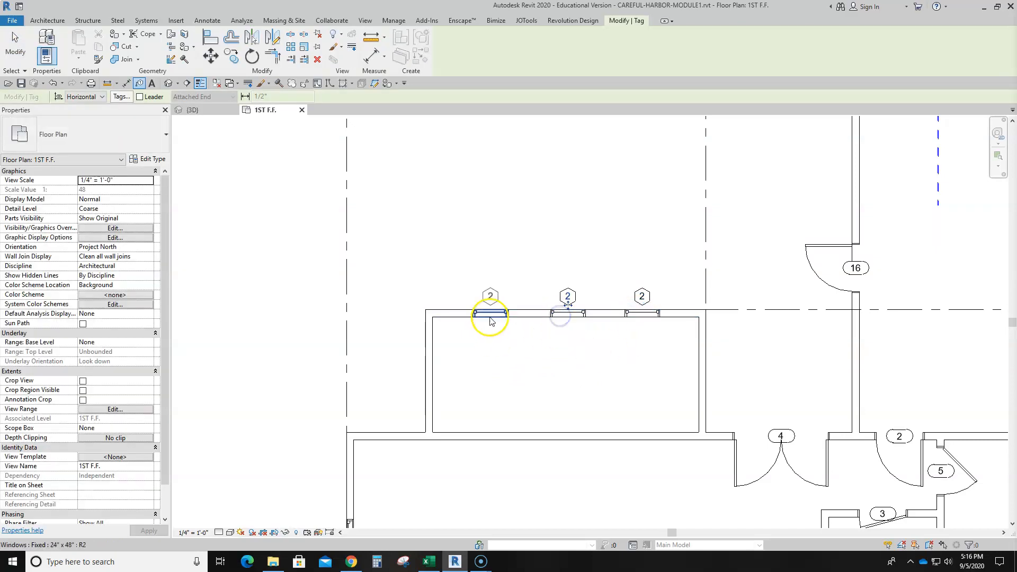
key(Escape)
key(Escape)
- Compare the three new window tags with the tags on the nearby entry doors
scroll(503, 355, down, 2)
middle_drag(516, 382, 519, 343)
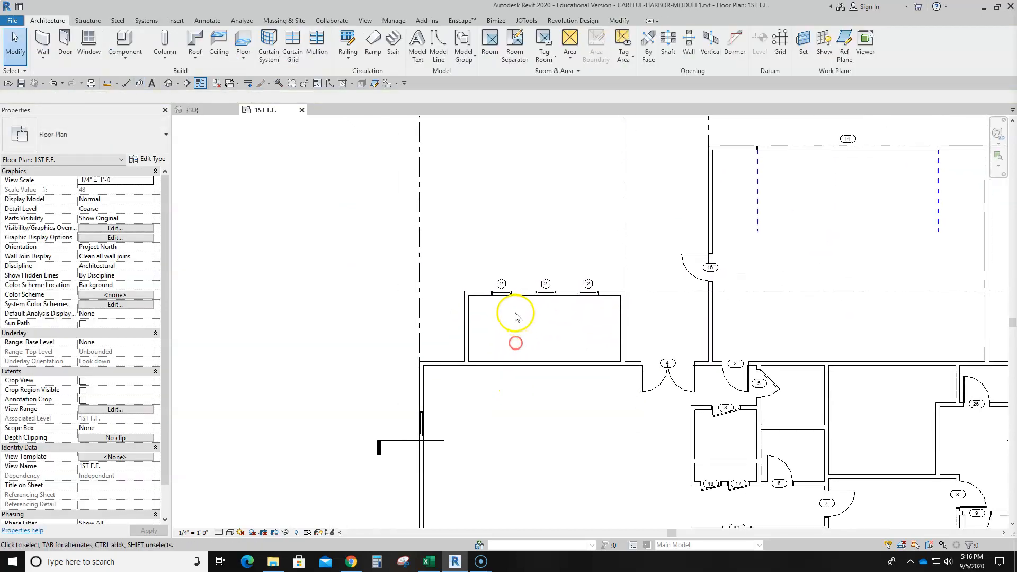
scroll(590, 302, up, 1)
scroll(592, 306, up, 1)
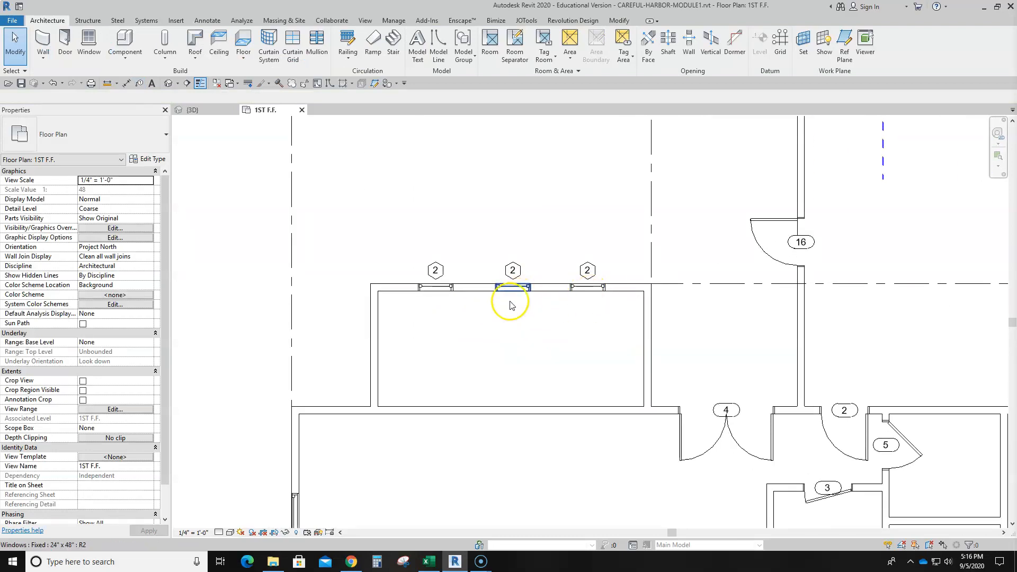
middle_drag(646, 443, 621, 405)
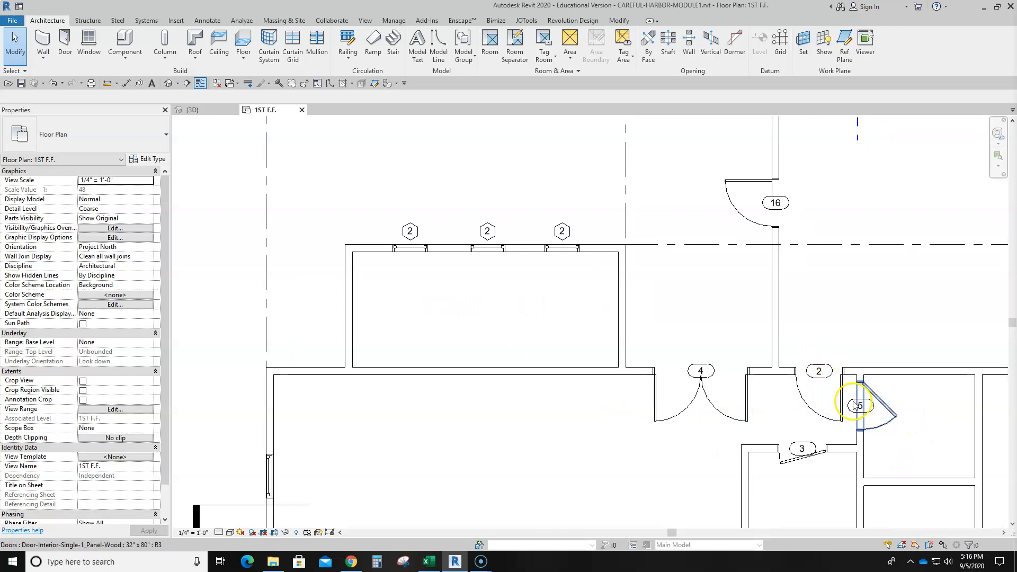
drag(370, 200, 601, 248)
click(561, 298)
scroll(572, 320, down, 1)
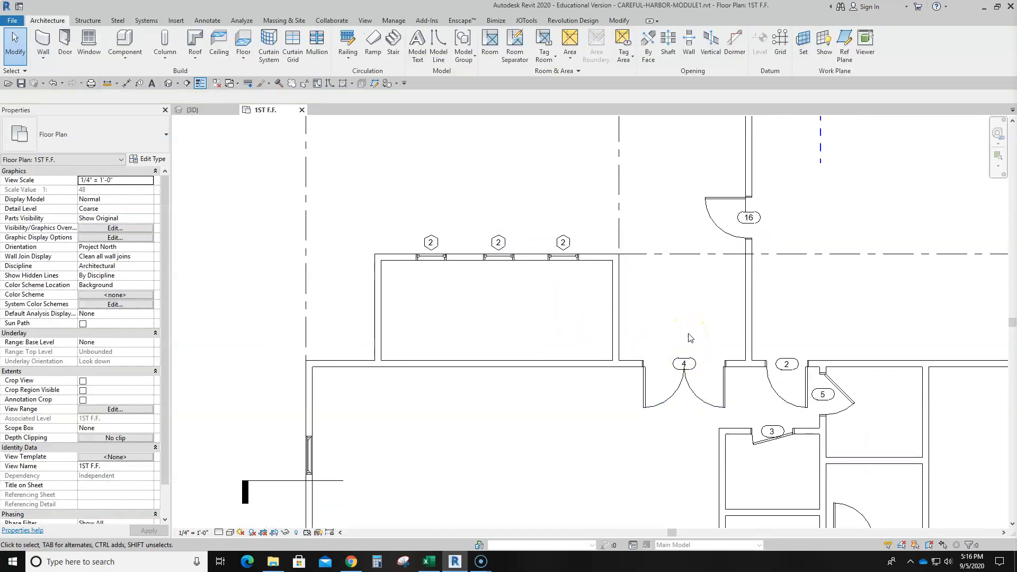
scroll(562, 239, up, 2)
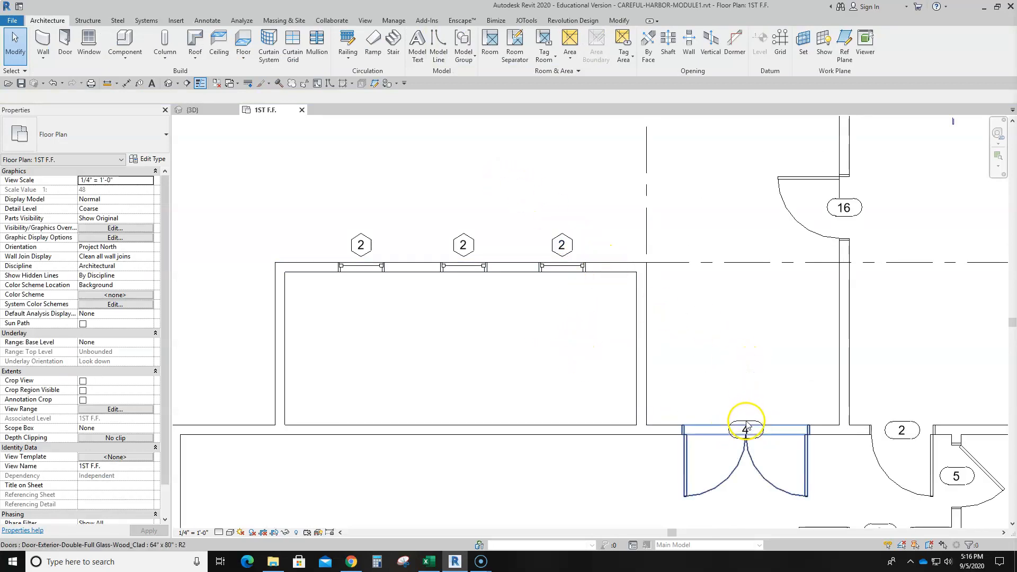
- Open the door tag family for editing and inspect which parameter its number label uses
click(903, 428)
click(445, 47)
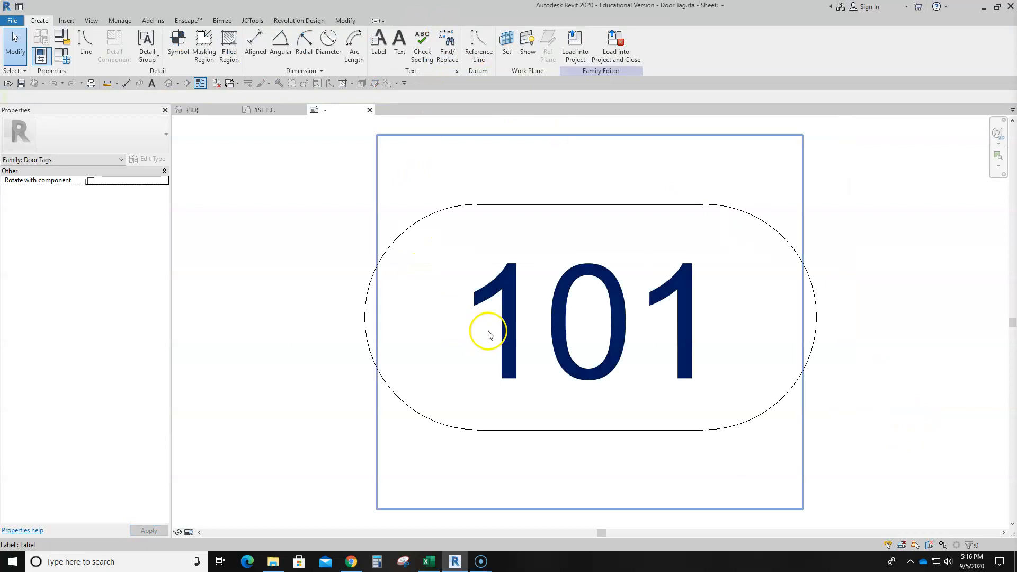
click(486, 331)
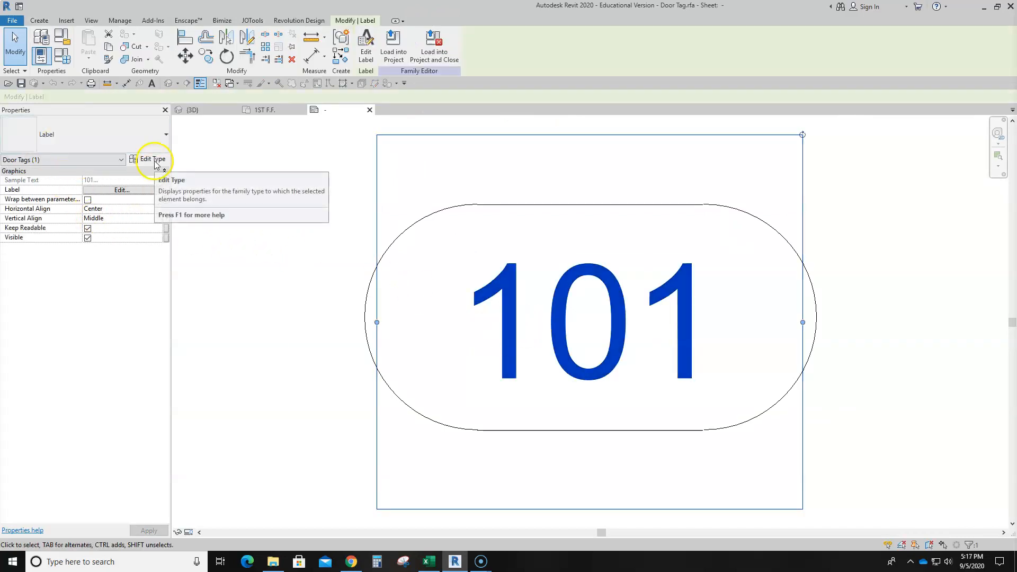
click(120, 191)
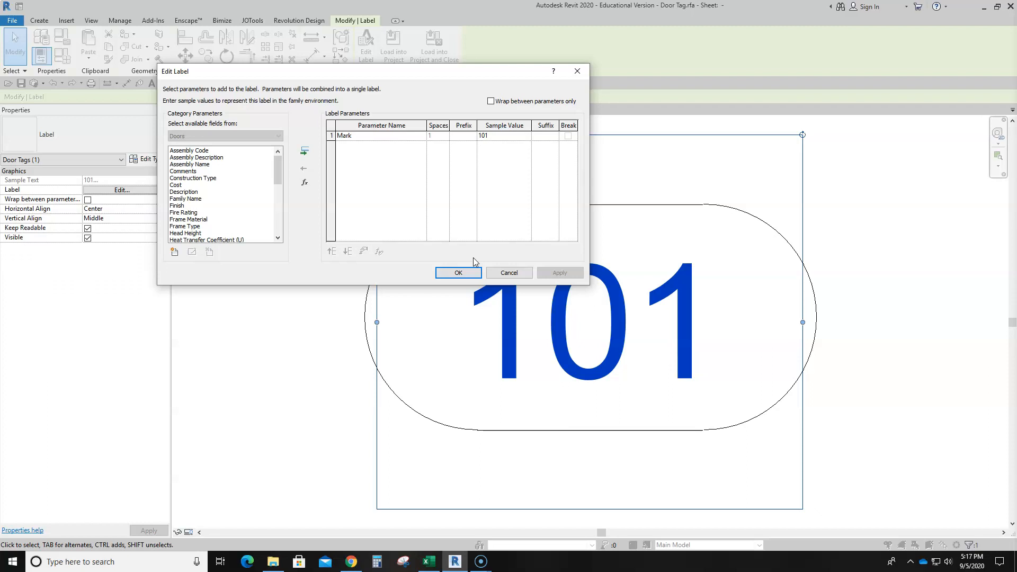
- Cancel the label edit and close the door tag family without saving changes
click(507, 272)
click(370, 110)
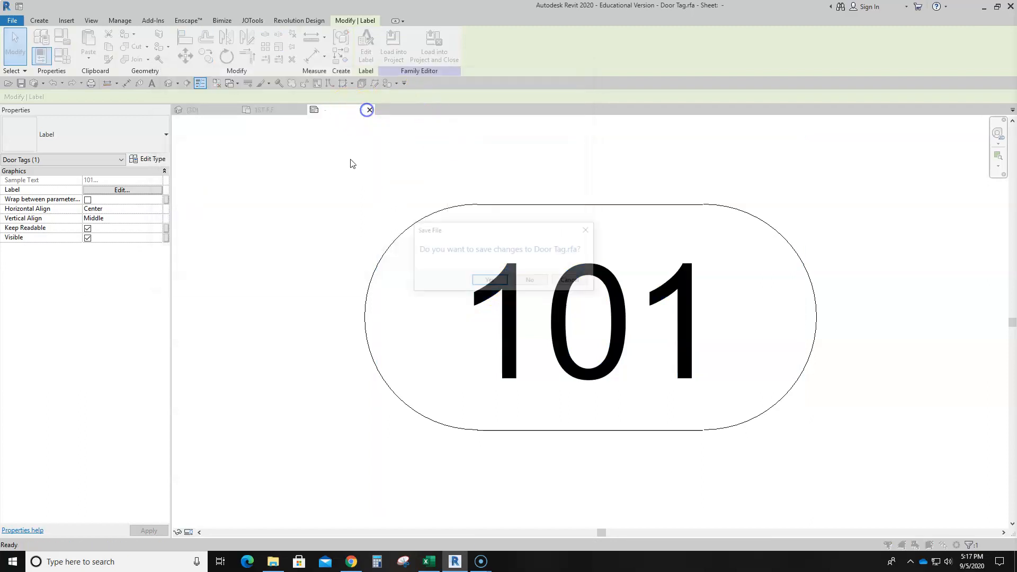
click(529, 281)
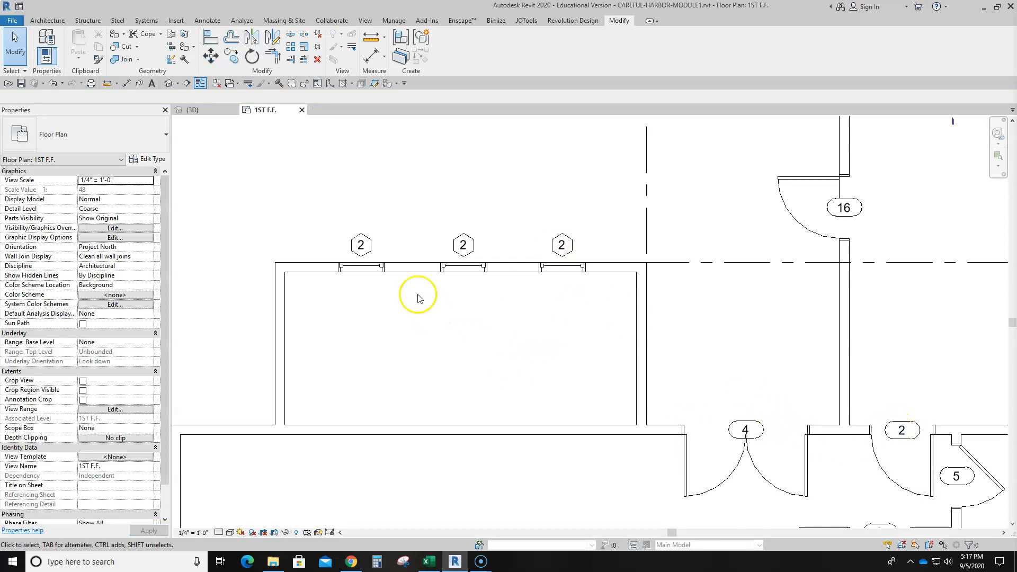
- Open the window tag family from the eastern window's tag and open its label's parameters for editing
click(562, 248)
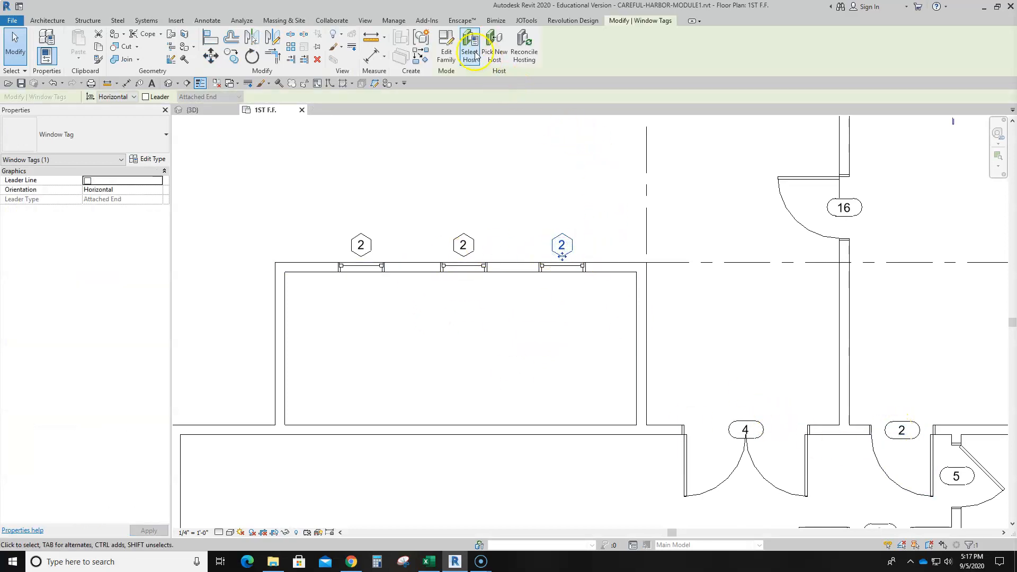
click(455, 46)
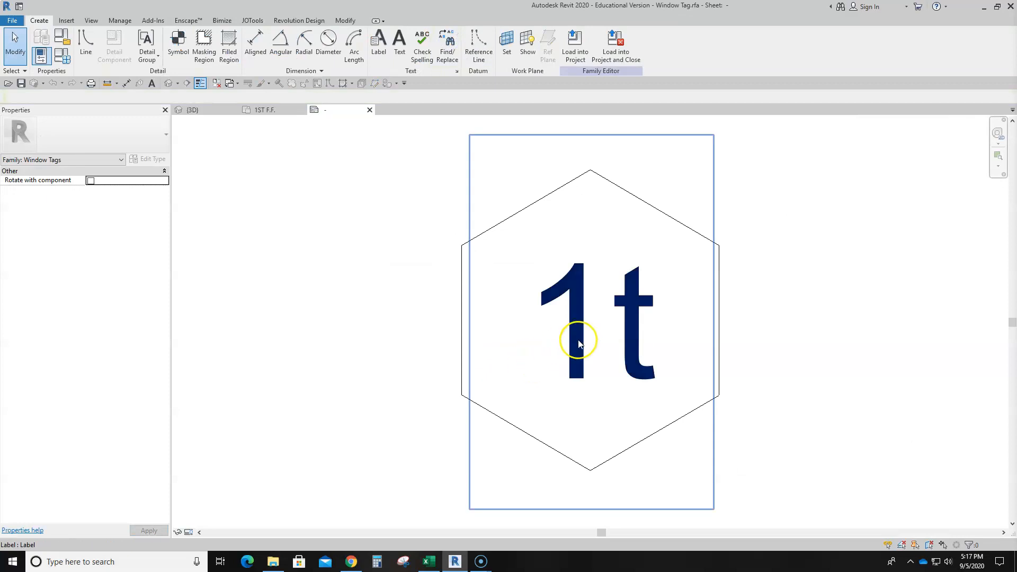
click(580, 343)
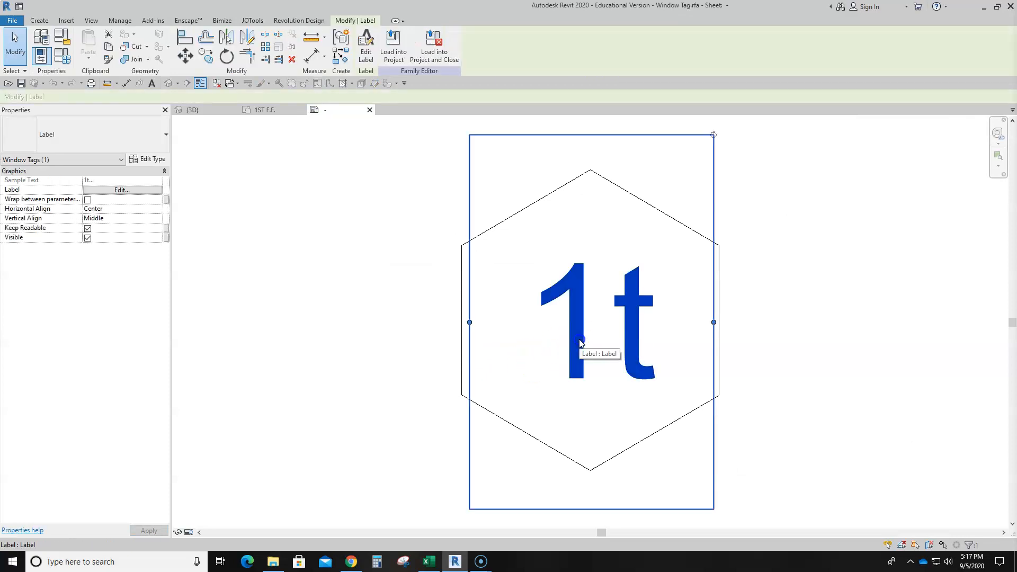
click(123, 190)
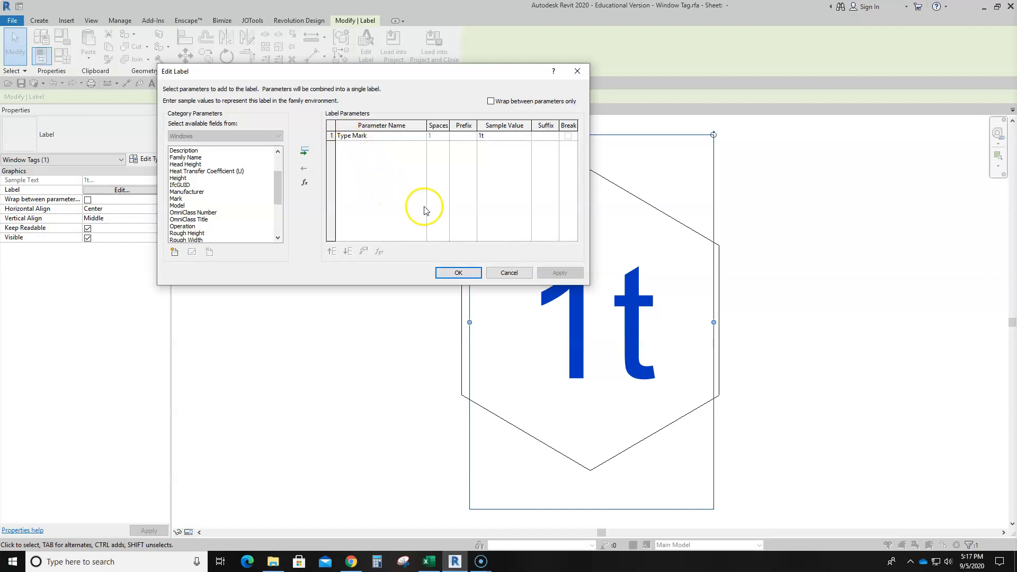
- Add the Mark parameter below Type Mark in the window tag's label
drag(274, 182, 275, 226)
scroll(233, 217, up, 3)
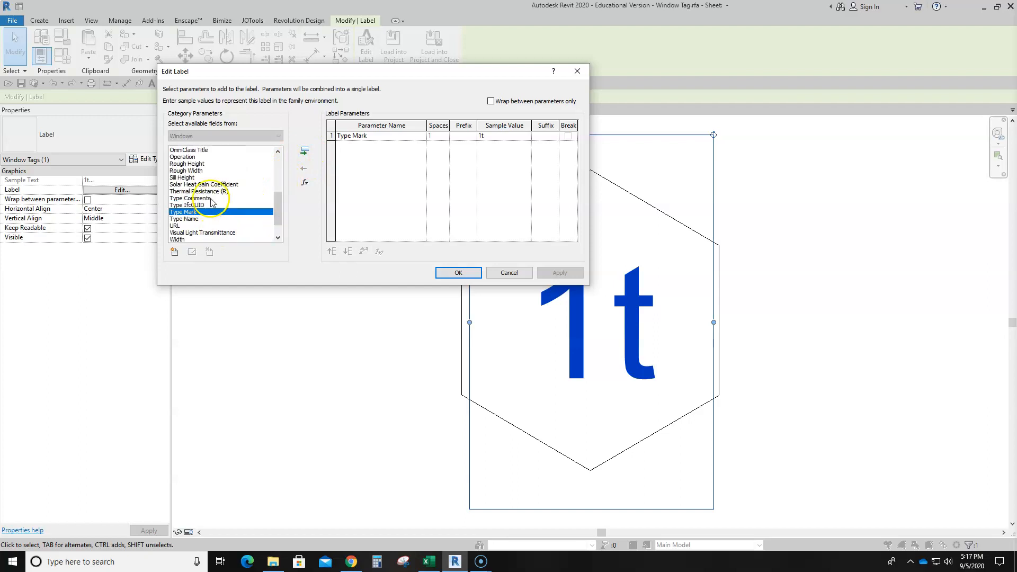
click(177, 185)
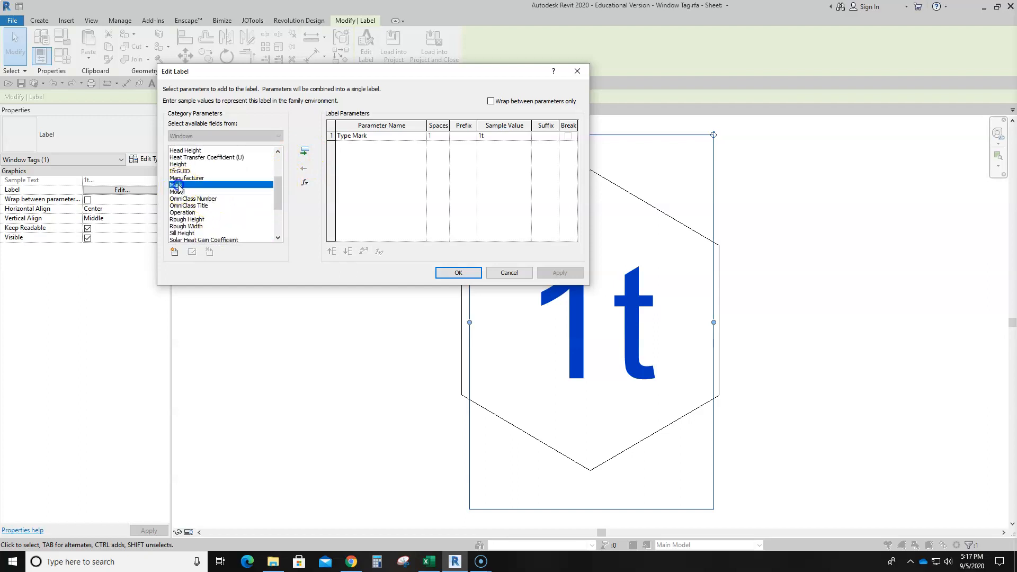
click(305, 152)
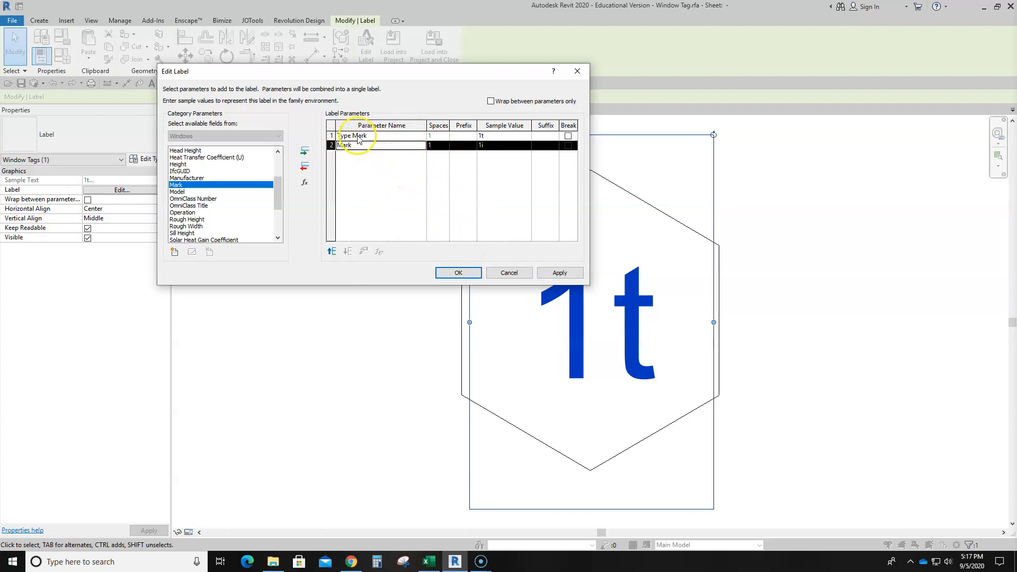
click(459, 277)
- Load the edited window tag family into the project, overwriting the existing version and its parameter values
click(394, 48)
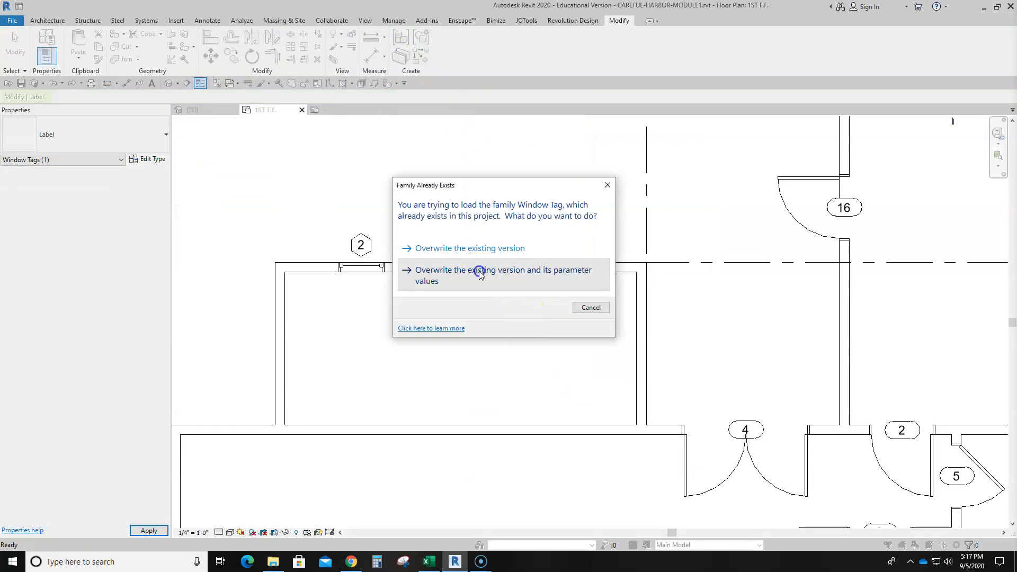
click(479, 273)
scroll(456, 286, up, 2)
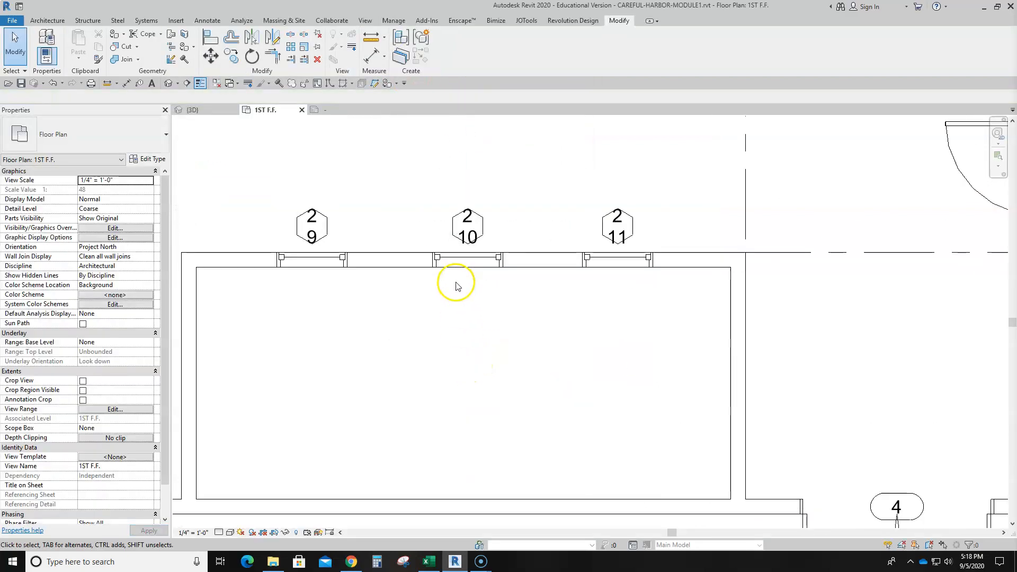
- Examine both numbers on the three northern window tags and compare them with the double door's tag
click(331, 262)
click(311, 314)
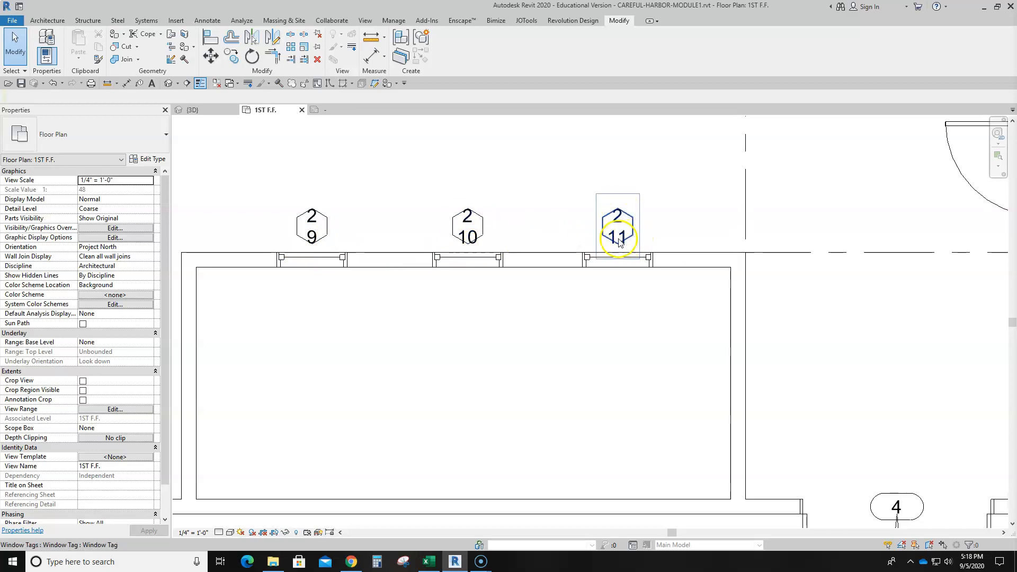
scroll(620, 241, down, 2)
scroll(784, 415, up, 2)
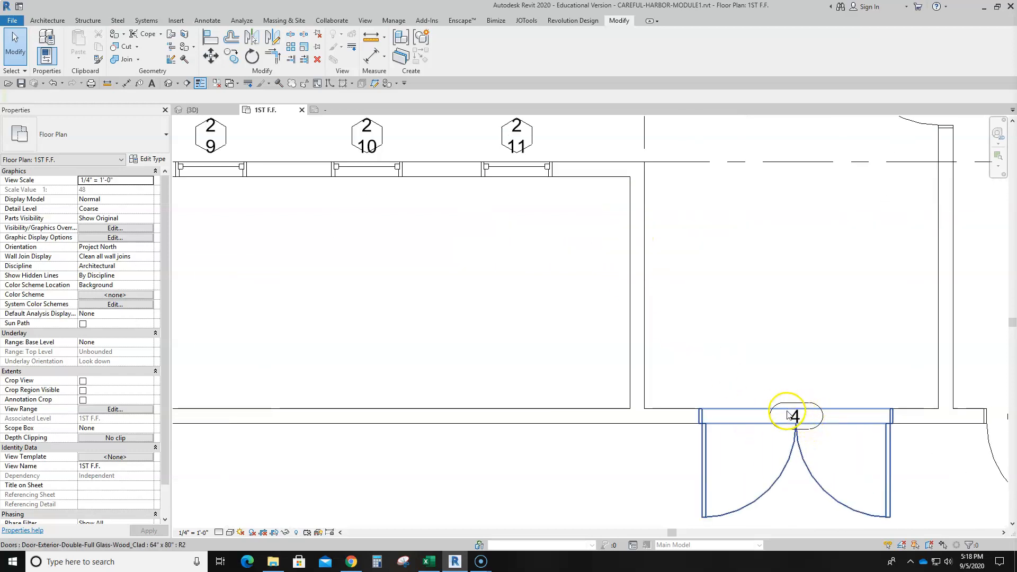
- Place three 30" x 46" double-hung windows in the small northern room's south wall, matching the window in the west wall
scroll(495, 333, down, 5)
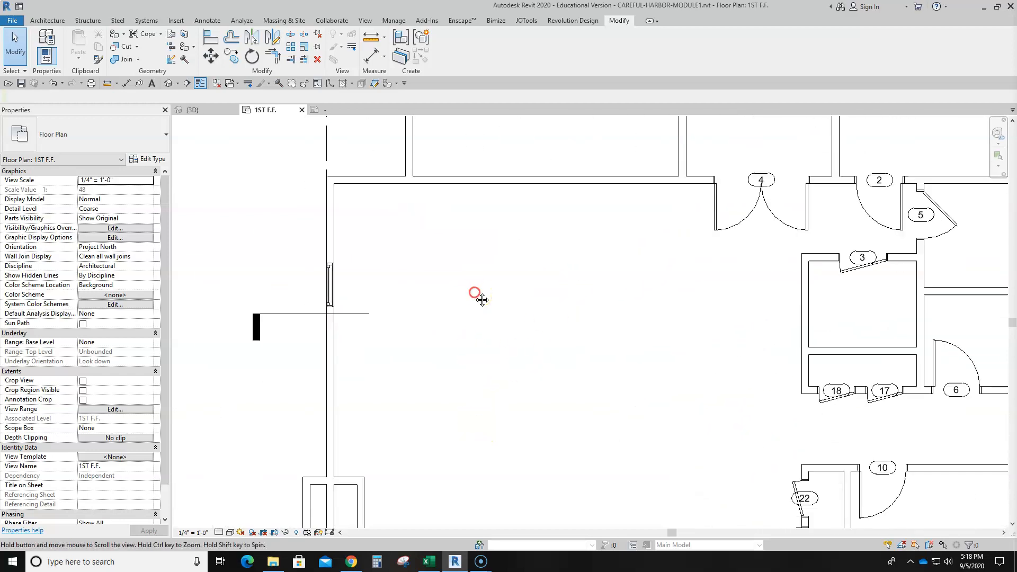
click(353, 298)
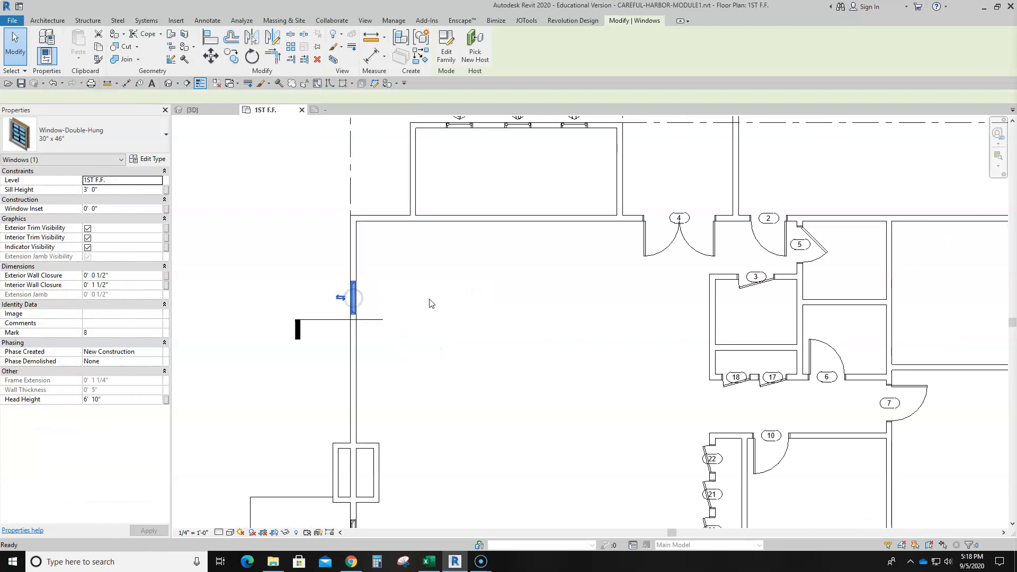
key(c)
key(s)
scroll(463, 248, up, 1)
middle_drag(463, 248, 431, 279)
click(413, 240)
click(471, 240)
click(535, 240)
key(Escape)
key(Escape)
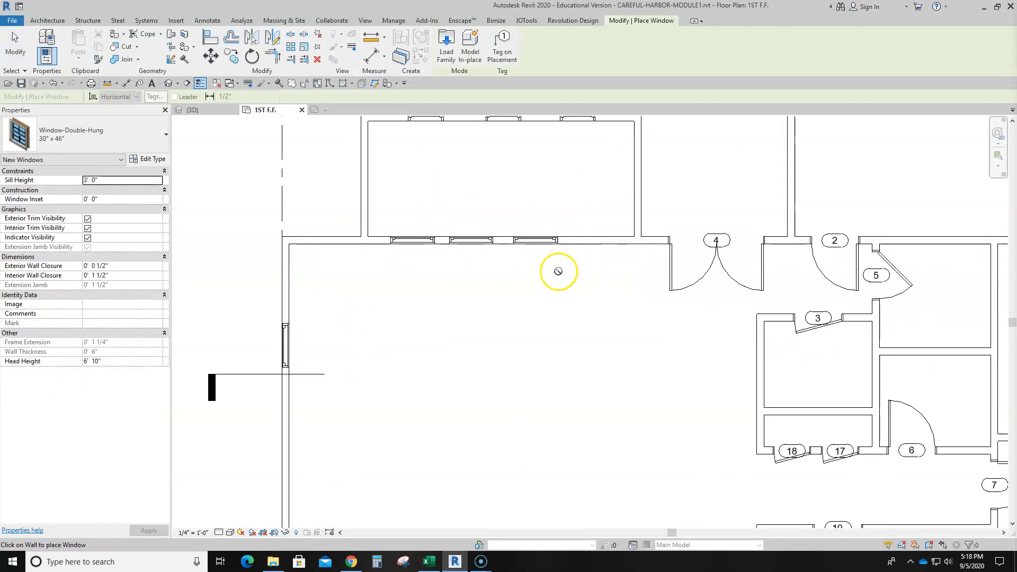
- Tag the three new double-hung windows in the small northern room's south wall
middle_drag(420, 260, 402, 309)
key(t)
key(g)
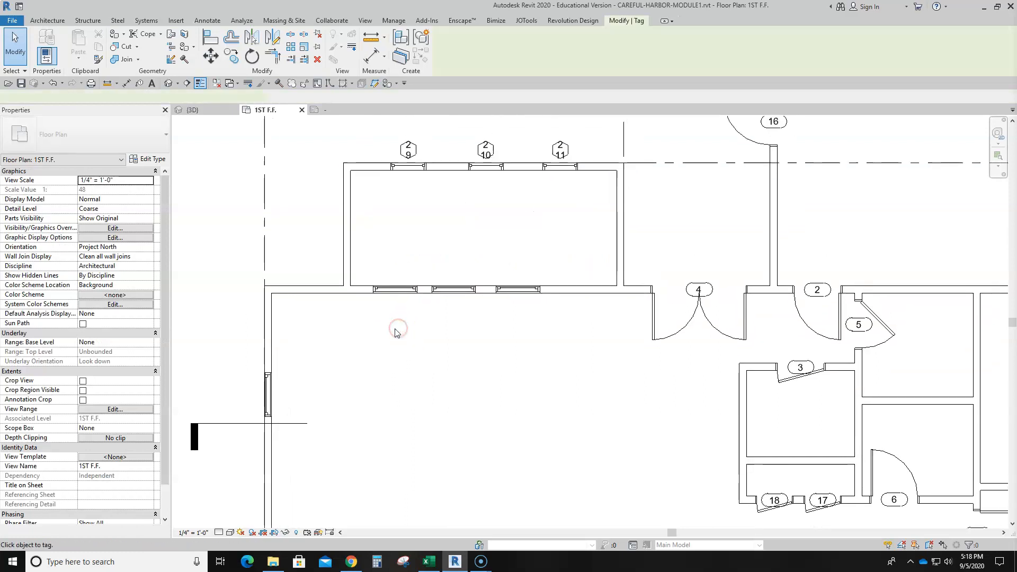
click(430, 306)
click(466, 294)
click(506, 290)
key(Escape)
scroll(428, 299, up, 2)
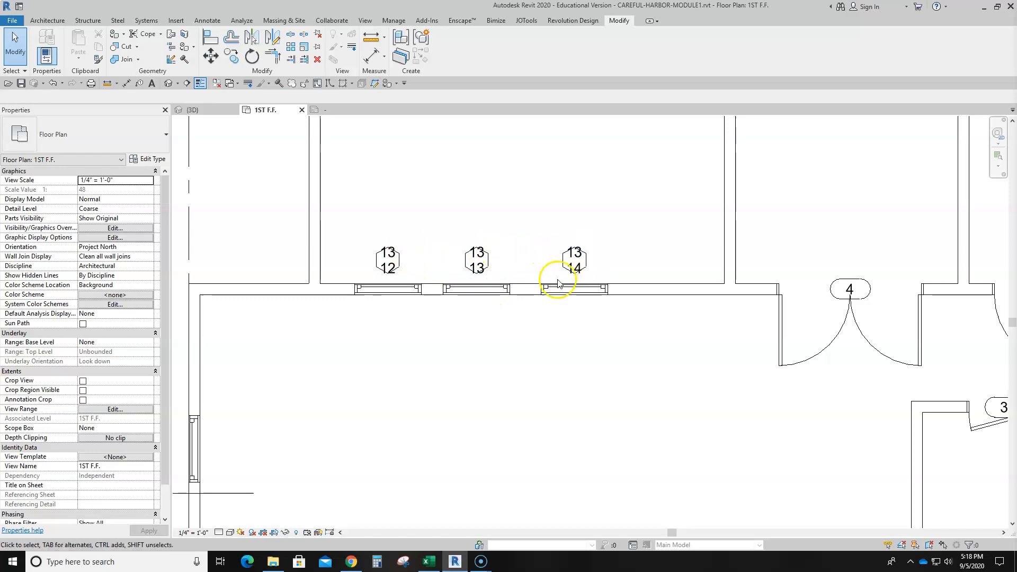
- Set the Type Mark of the 30" x 46" double-hung window type to DH
click(557, 300)
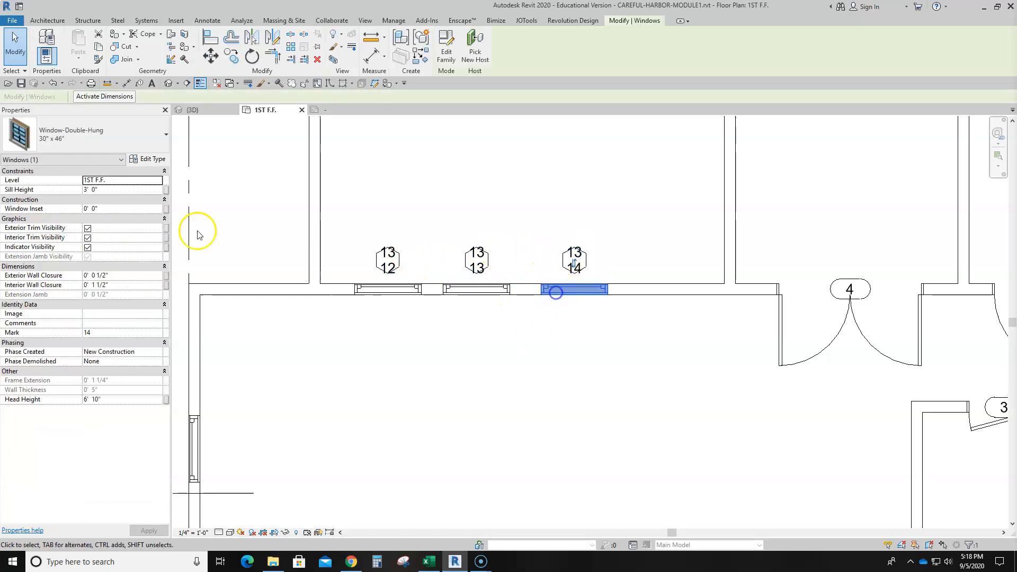
click(143, 158)
scroll(150, 350, down, 3)
scroll(149, 349, down, 6)
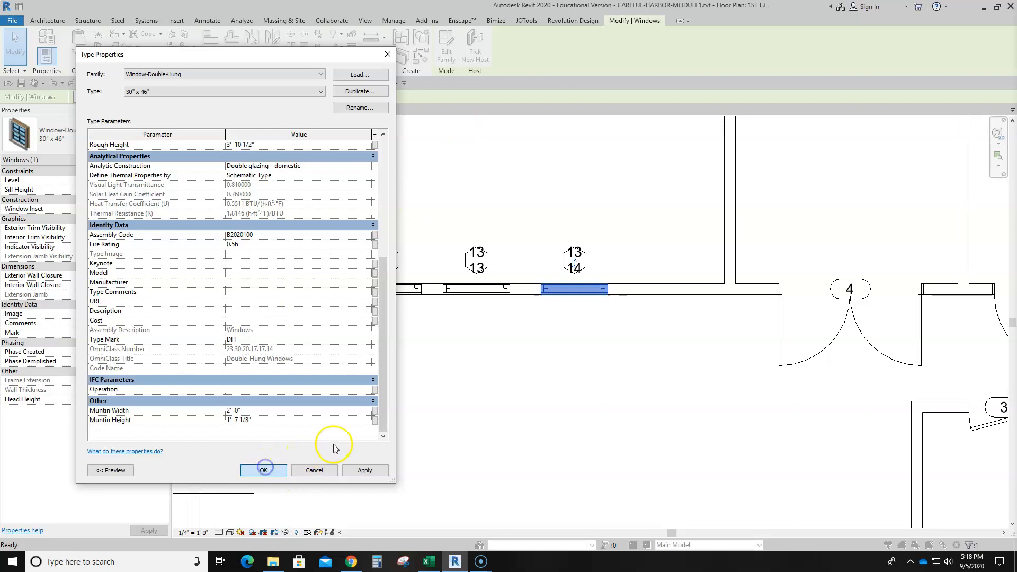
click(434, 416)
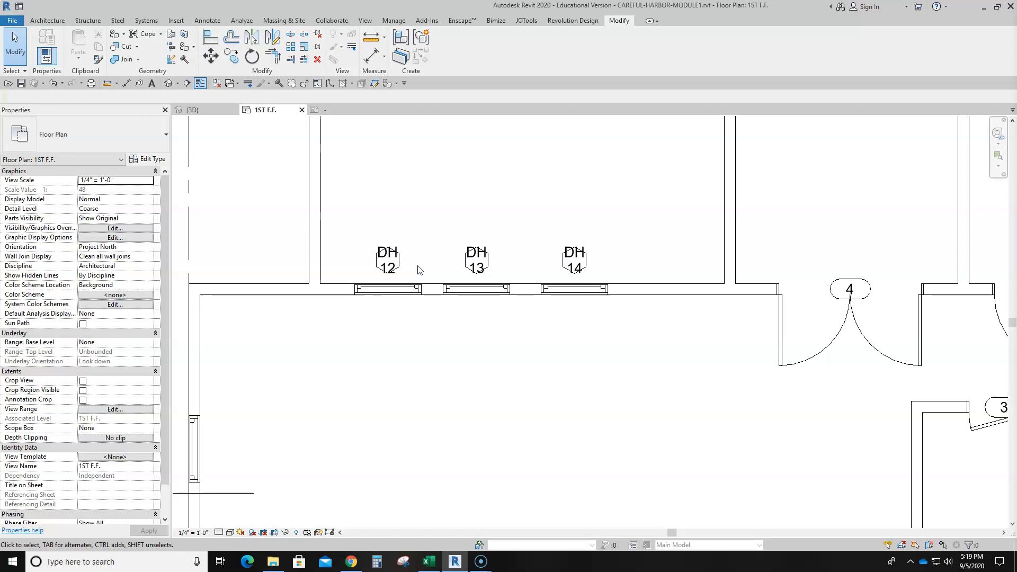
- Reopen the window tag family from the northwestern fixed window's tag and open its label's parameters for editing
scroll(418, 270, down, 2)
middle_drag(408, 306, 421, 355)
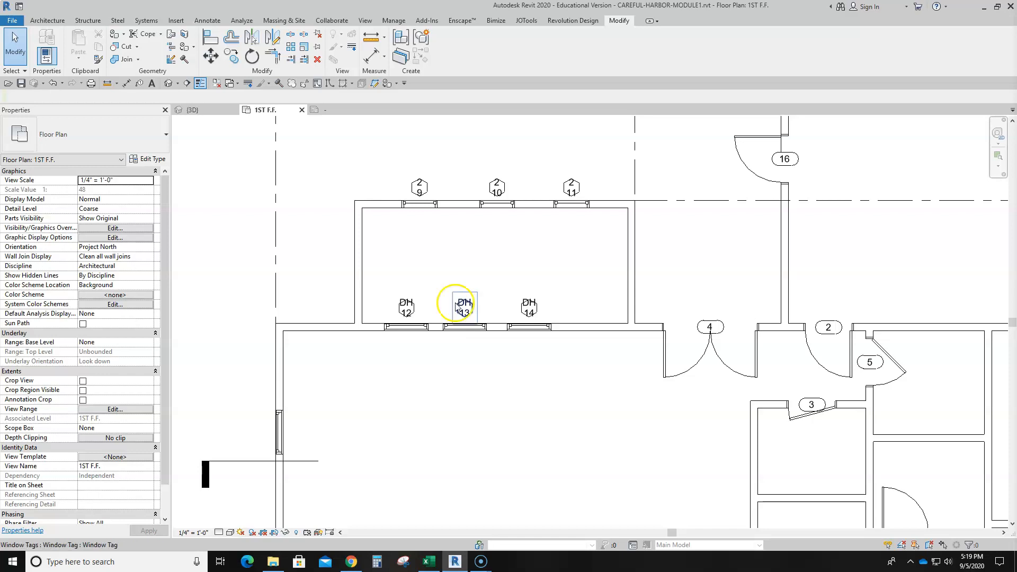
click(419, 188)
click(446, 43)
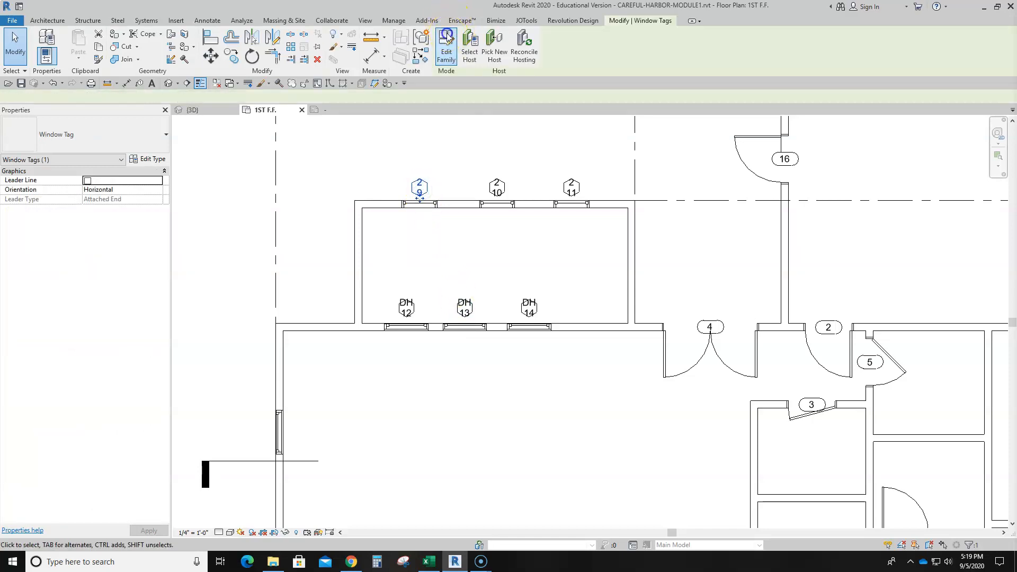
click(580, 264)
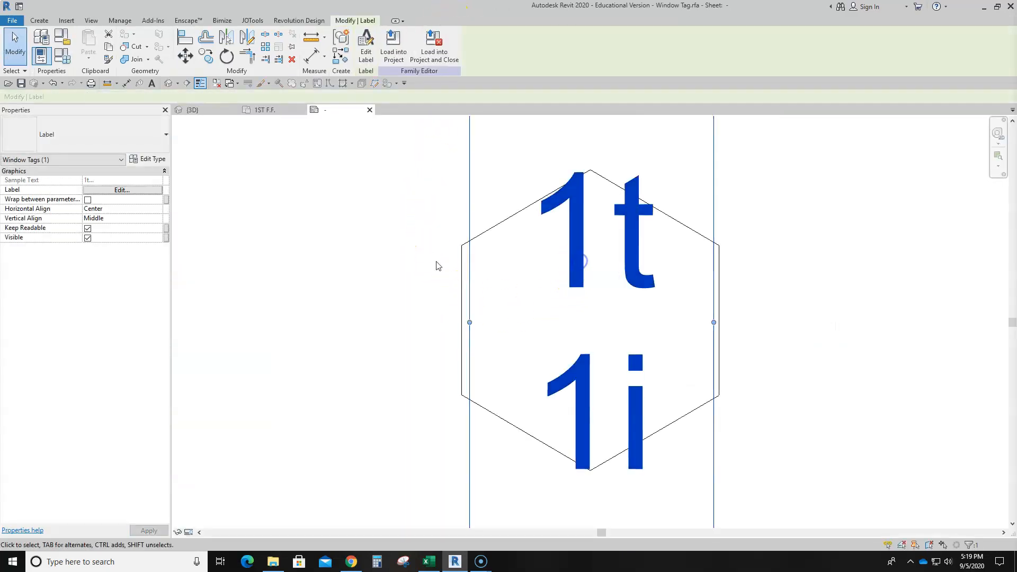
click(122, 190)
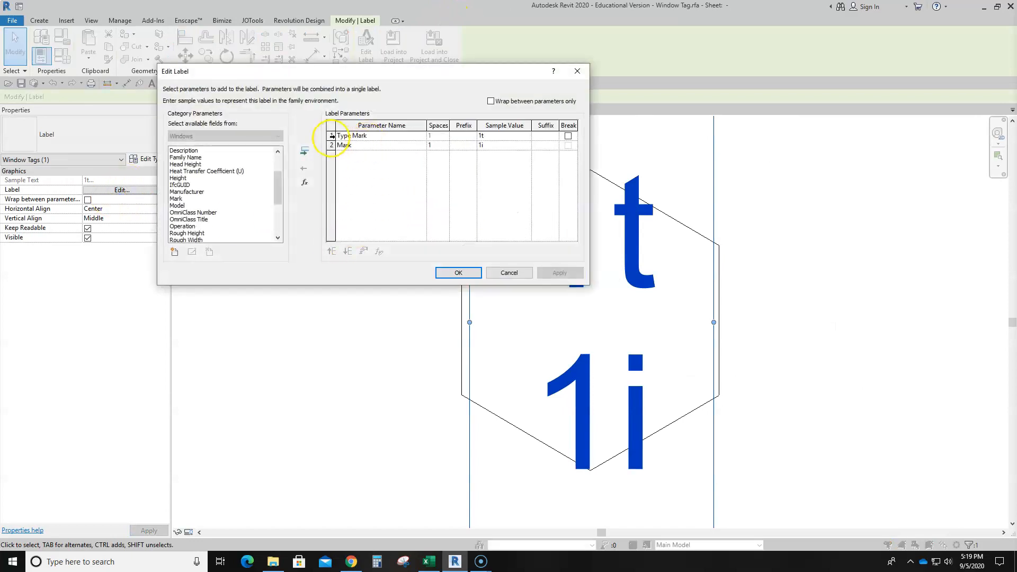
- Remove Type Mark from the label and reload the window tag into the project, overwriting the existing version and its parameter values
click(330, 136)
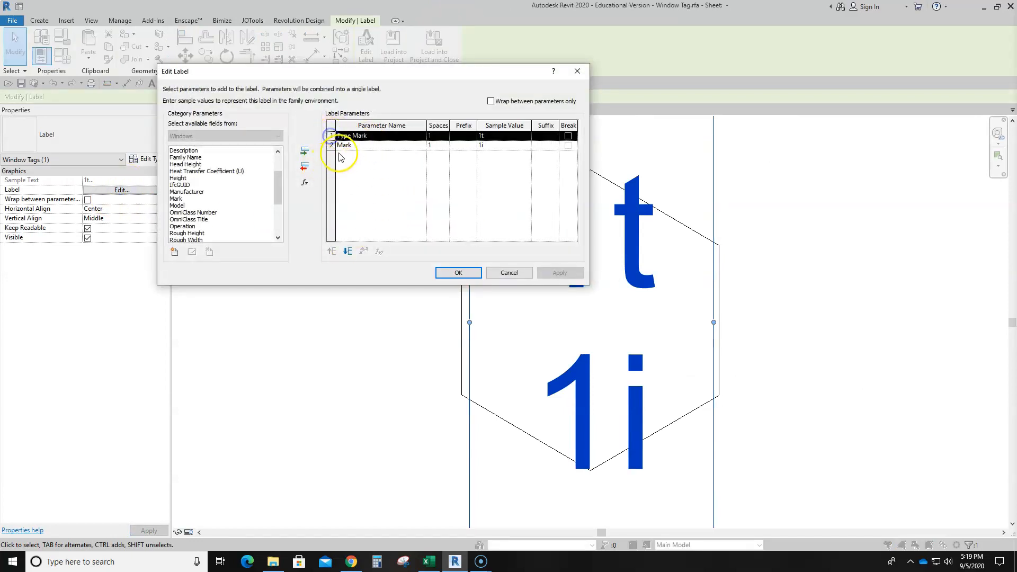
click(304, 167)
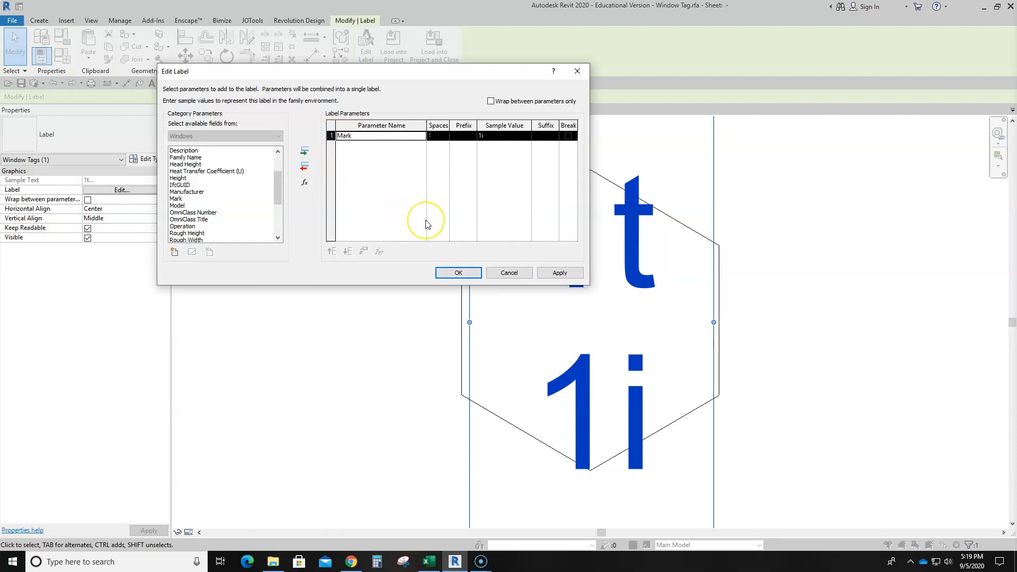
click(459, 273)
click(369, 288)
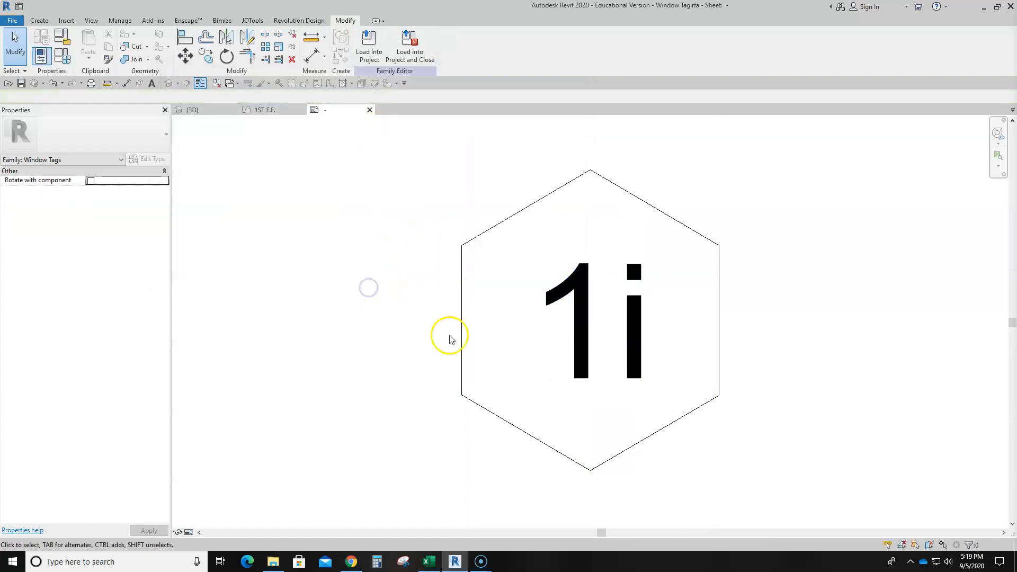
click(370, 48)
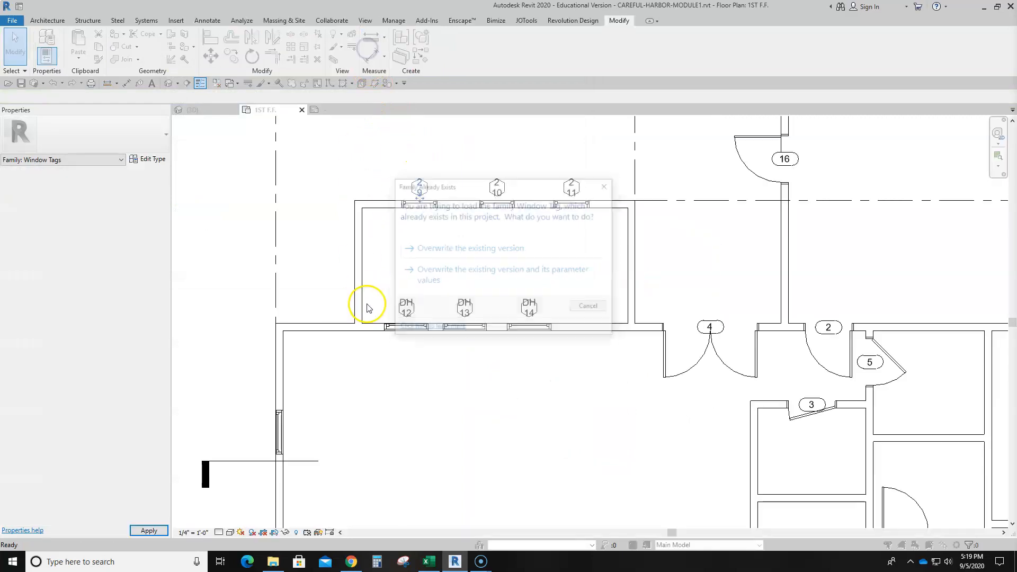
click(418, 273)
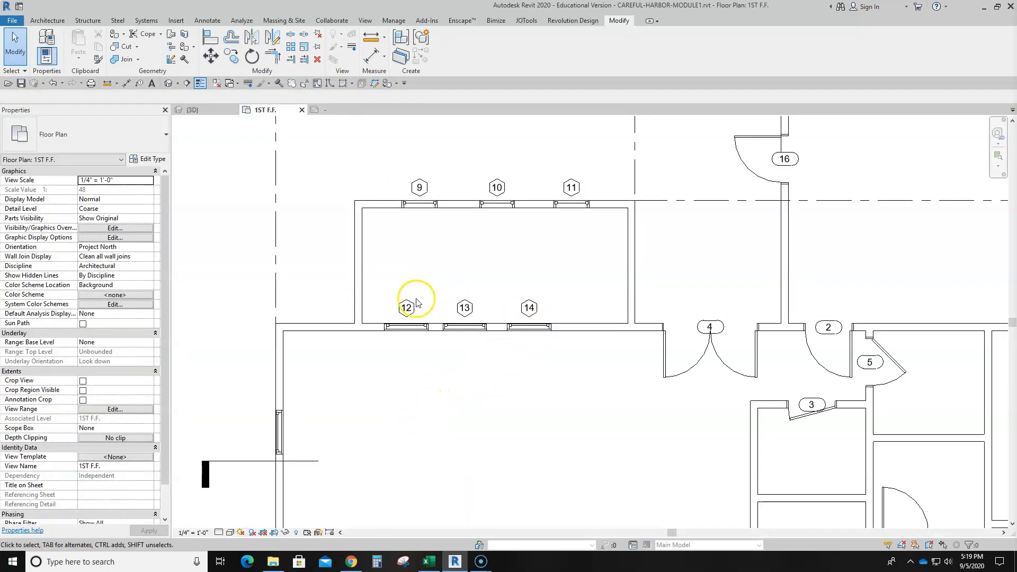
- Tag the two double-hung windows in the large room's west exterior wall
scroll(625, 404, down, 4)
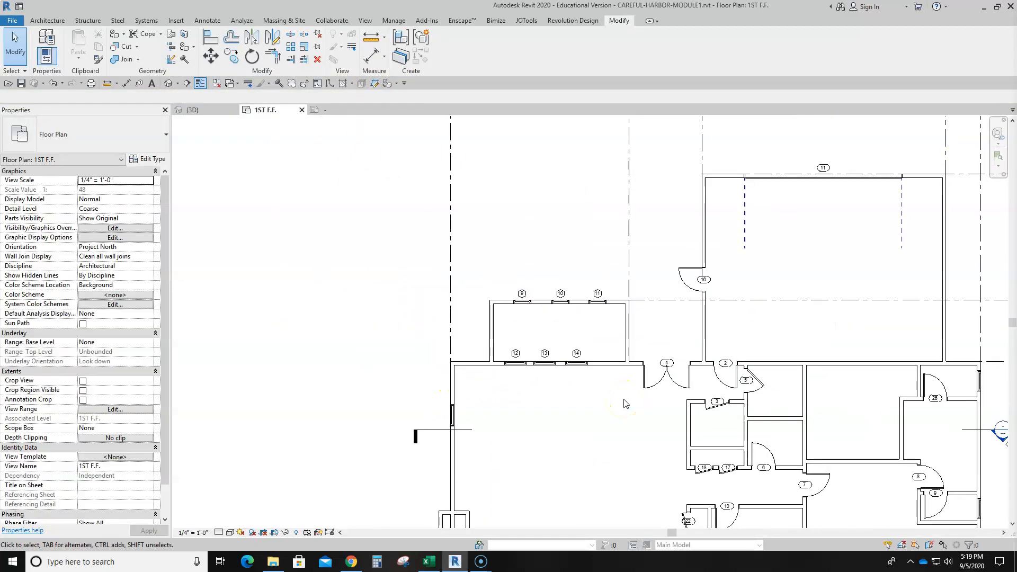
middle_drag(533, 404, 463, 391)
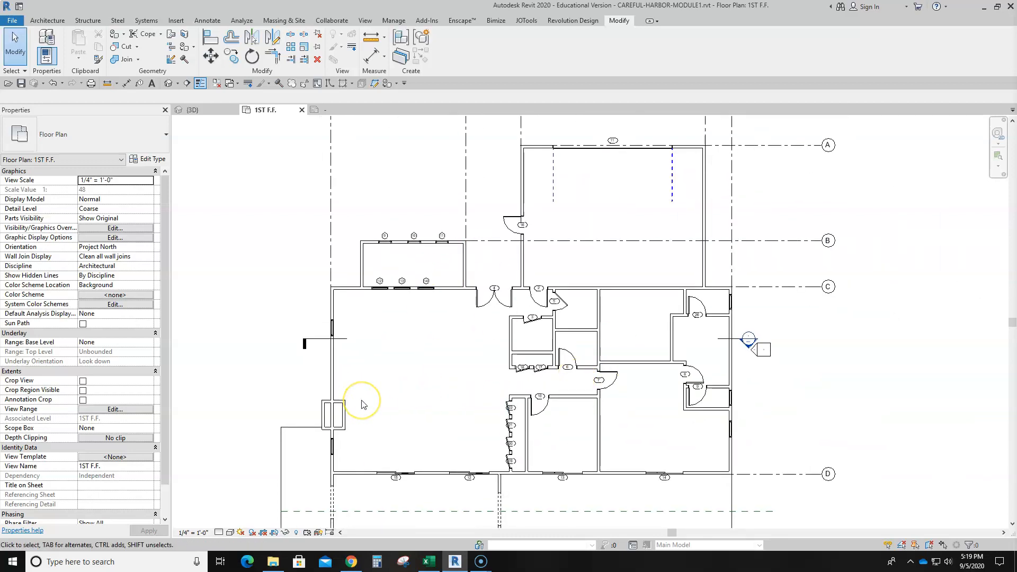
key(t)
key(g)
scroll(344, 380, up, 2)
click(324, 309)
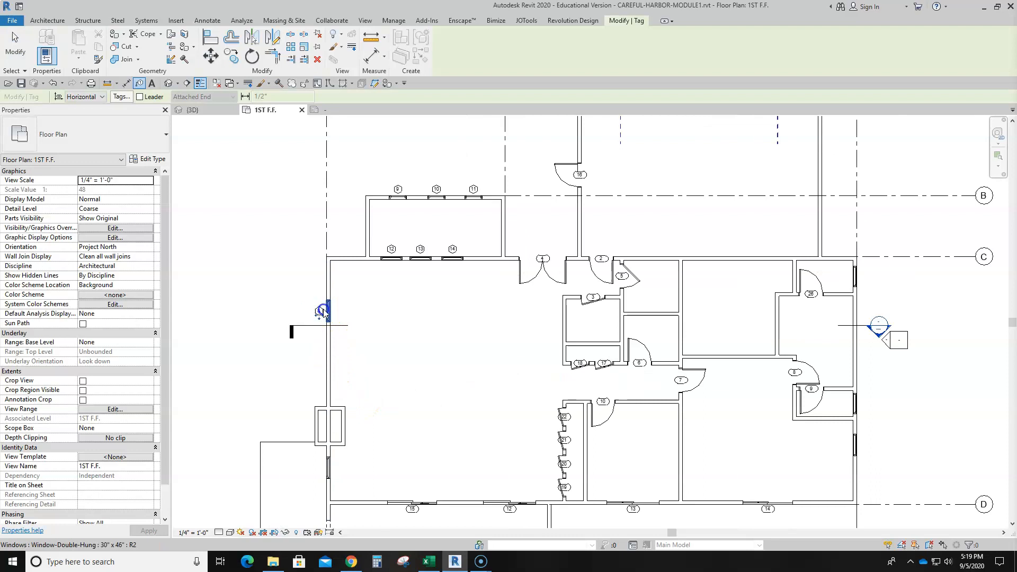
click(328, 471)
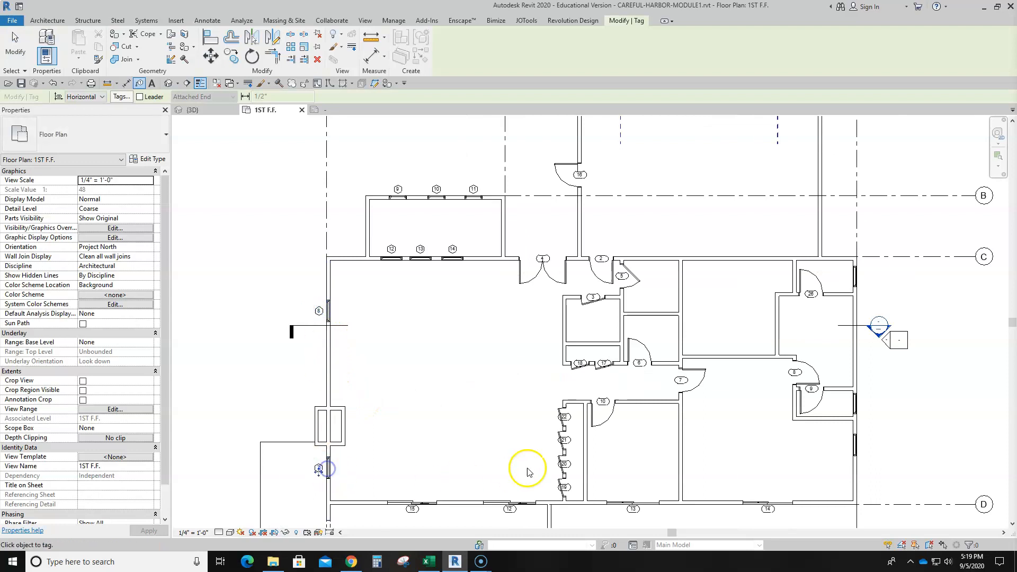
- Tag the three windows in the house's east exterior wall, then end the tagging command
click(857, 440)
click(858, 401)
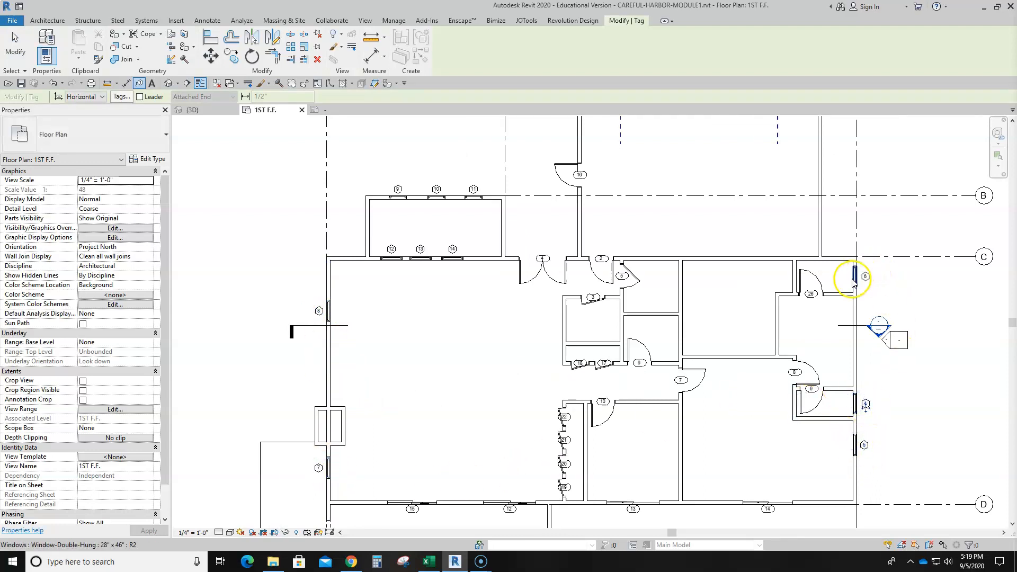
click(851, 279)
key(Escape)
key(Escape)
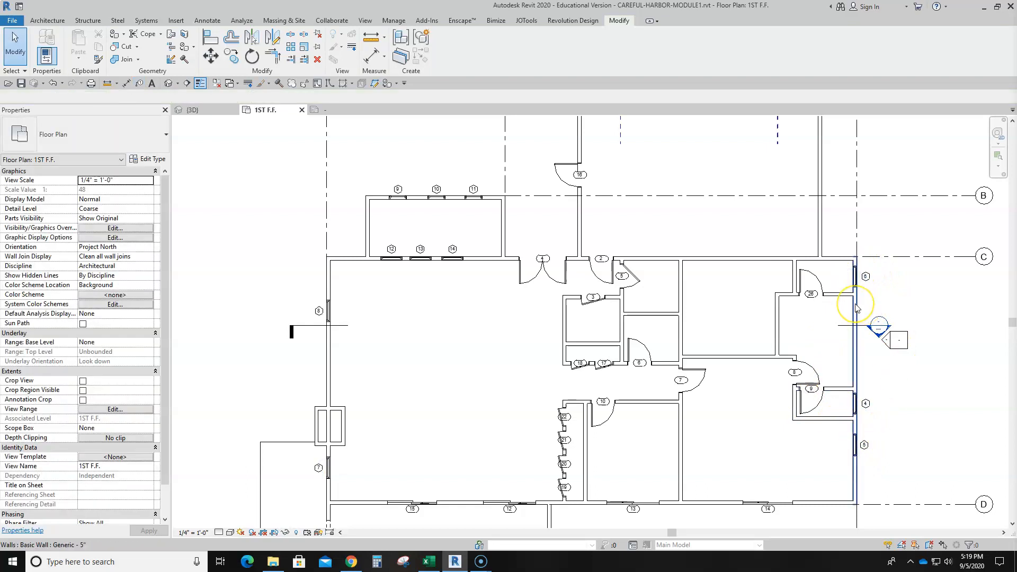
scroll(879, 327, down, 1)
middle_drag(903, 377, 697, 350)
scroll(703, 319, up, 2)
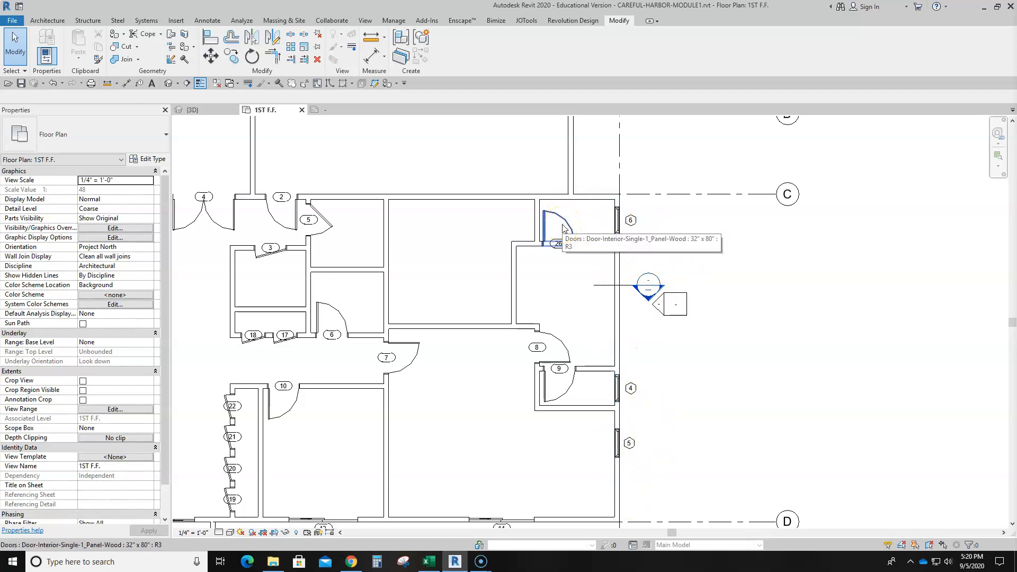
scroll(563, 228, down, 3)
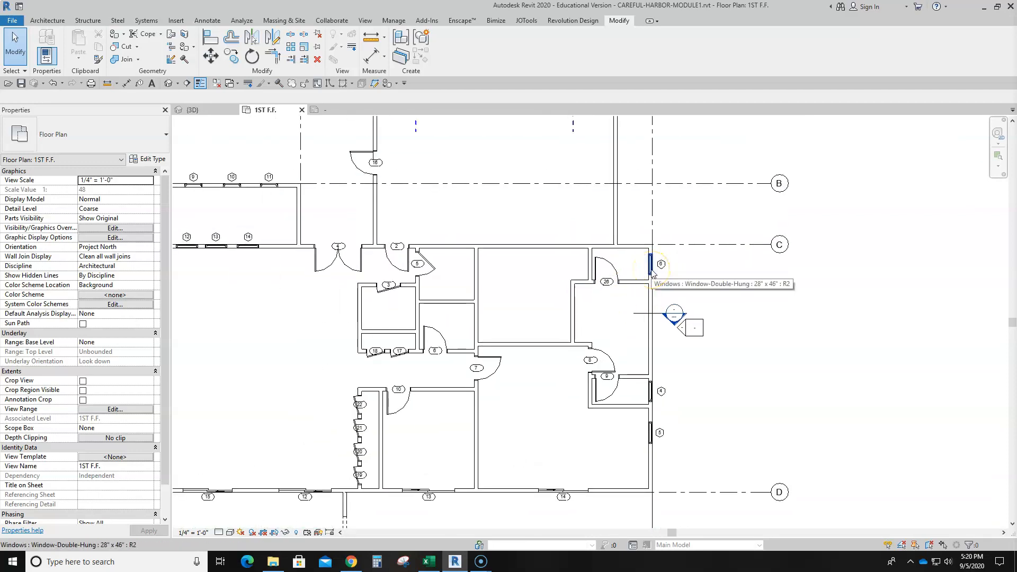
scroll(667, 317, down, 4)
middle_drag(717, 329, 726, 324)
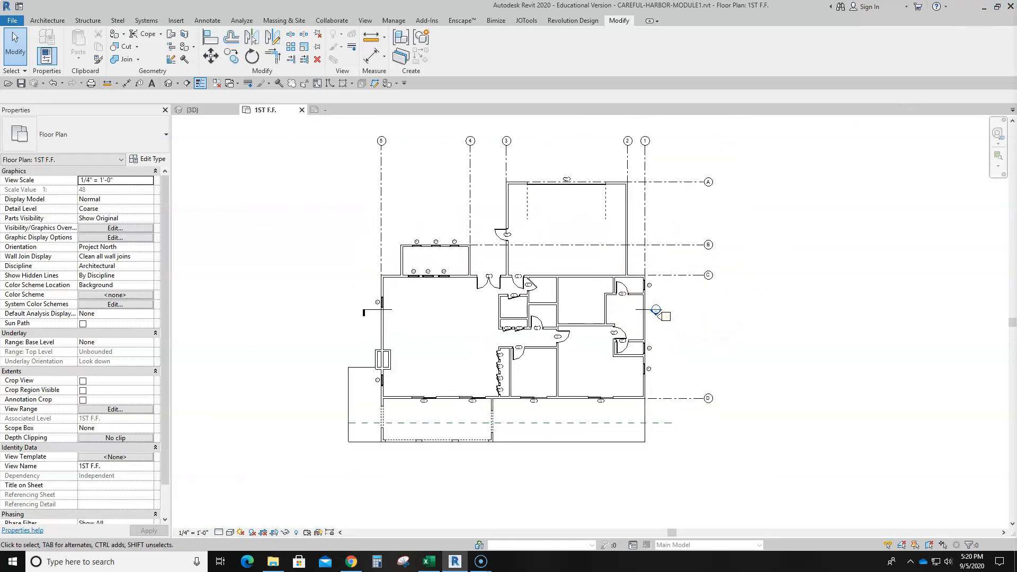
- Create a new schedule for the Doors category in the New Construction phase
drag(1016, 42, 927, 39)
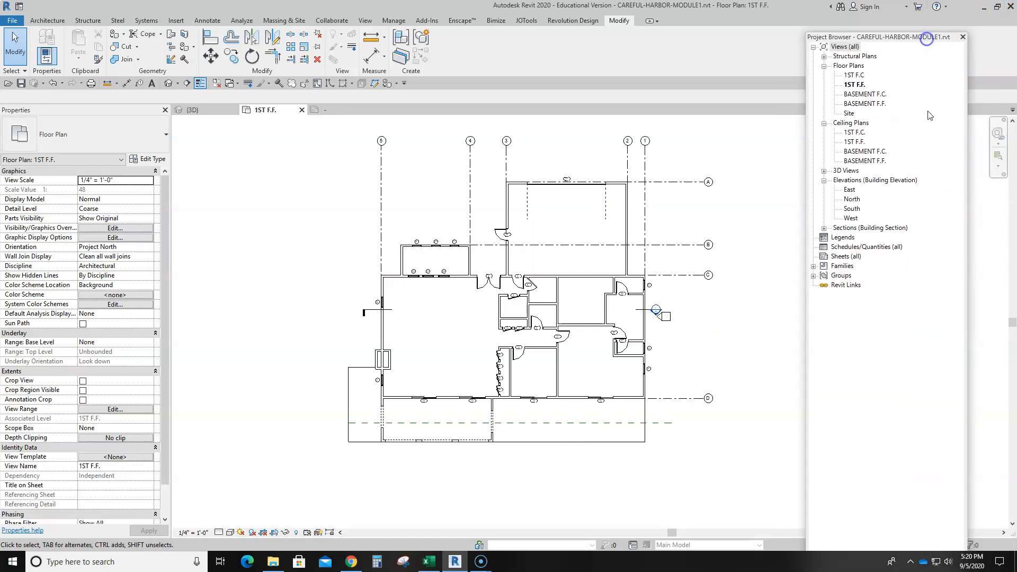
click(850, 249)
right_click(850, 250)
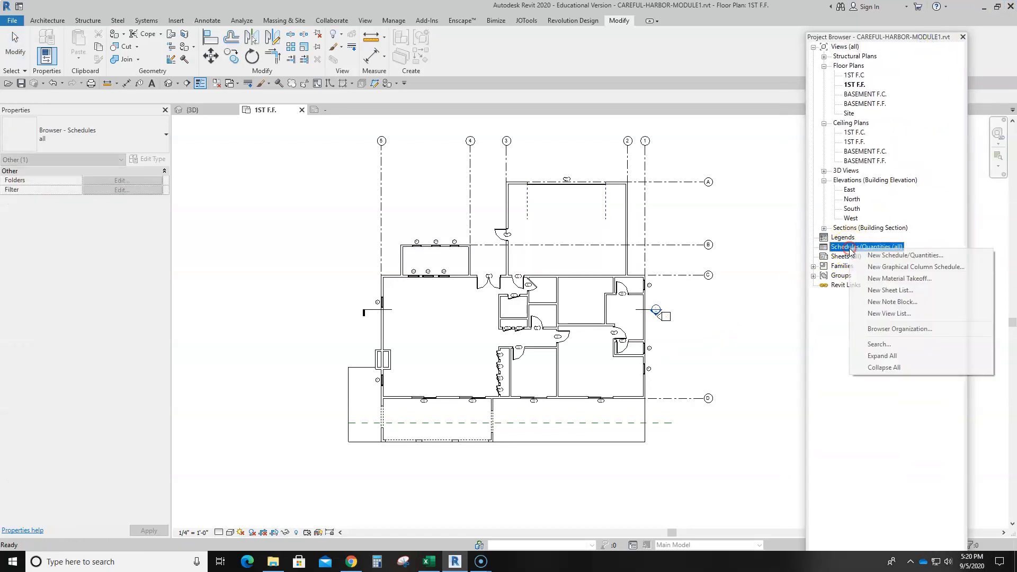
click(899, 256)
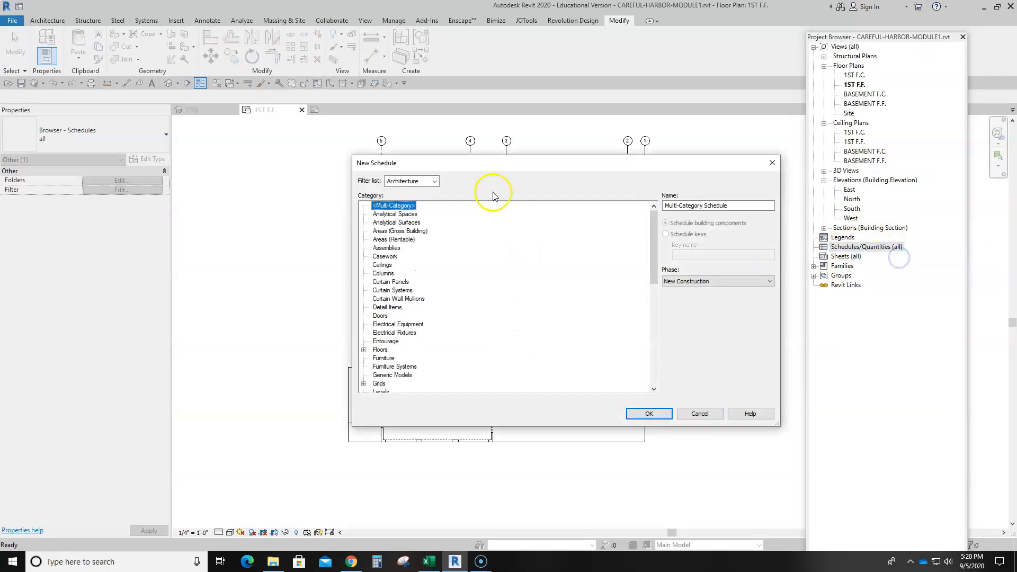
drag(509, 169, 399, 132)
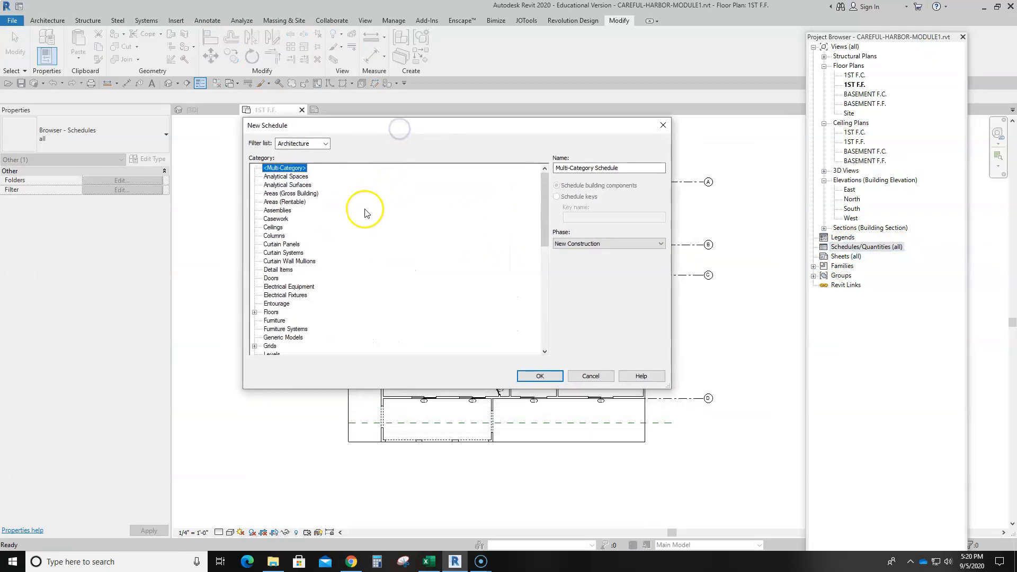
scroll(299, 255, down, 4)
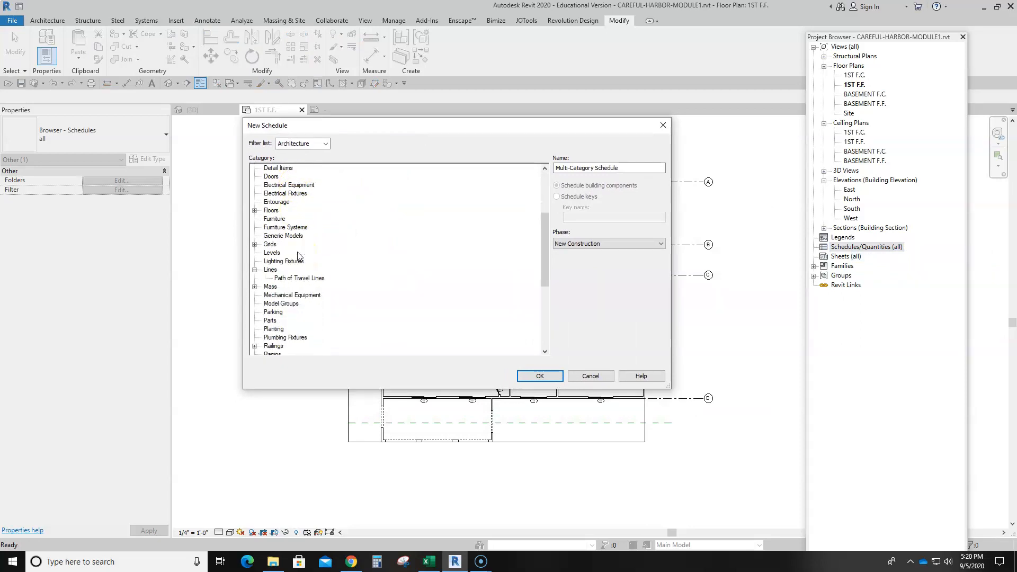
scroll(299, 256, up, 1)
click(270, 202)
click(539, 376)
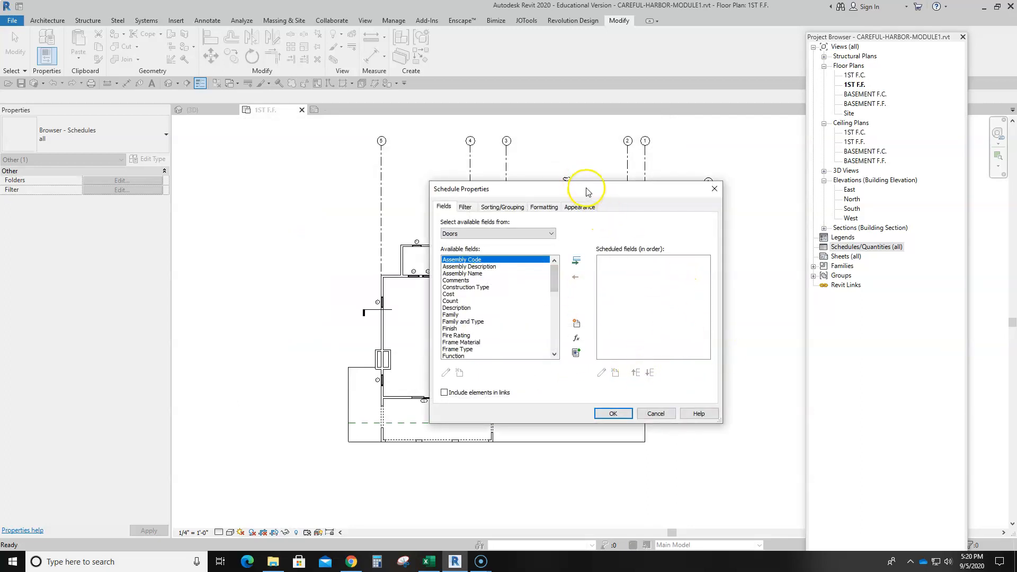
- Enlarge the schedule properties dialog and add Mark as the first scheduled field
drag(586, 191, 483, 149)
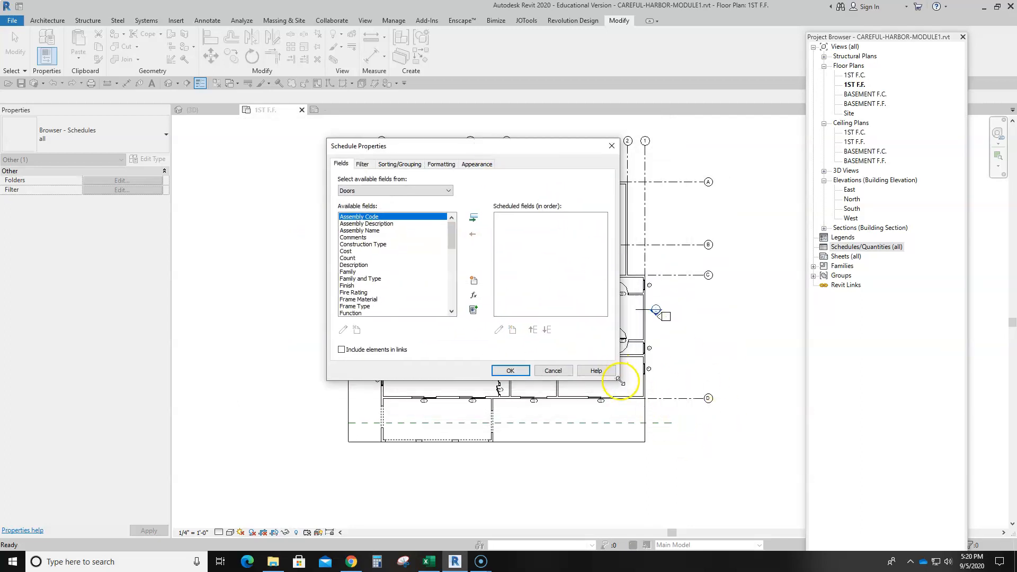
drag(620, 382, 749, 456)
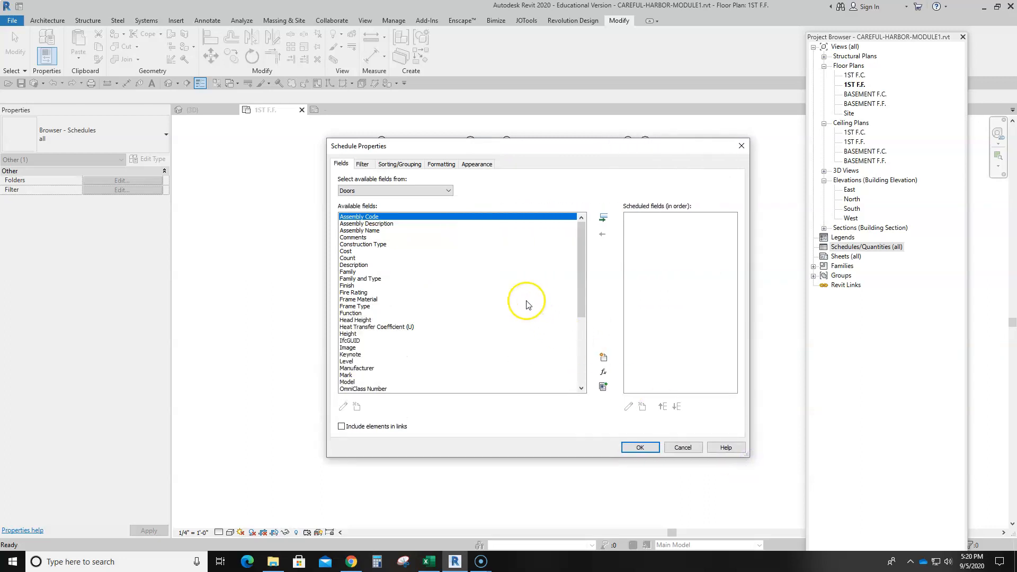
scroll(508, 312, down, 6)
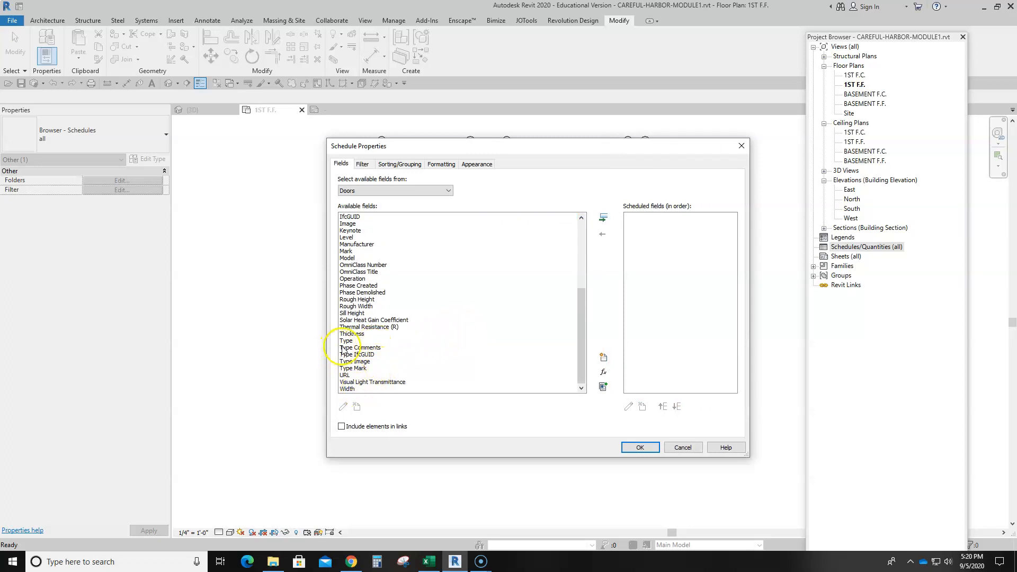
click(347, 251)
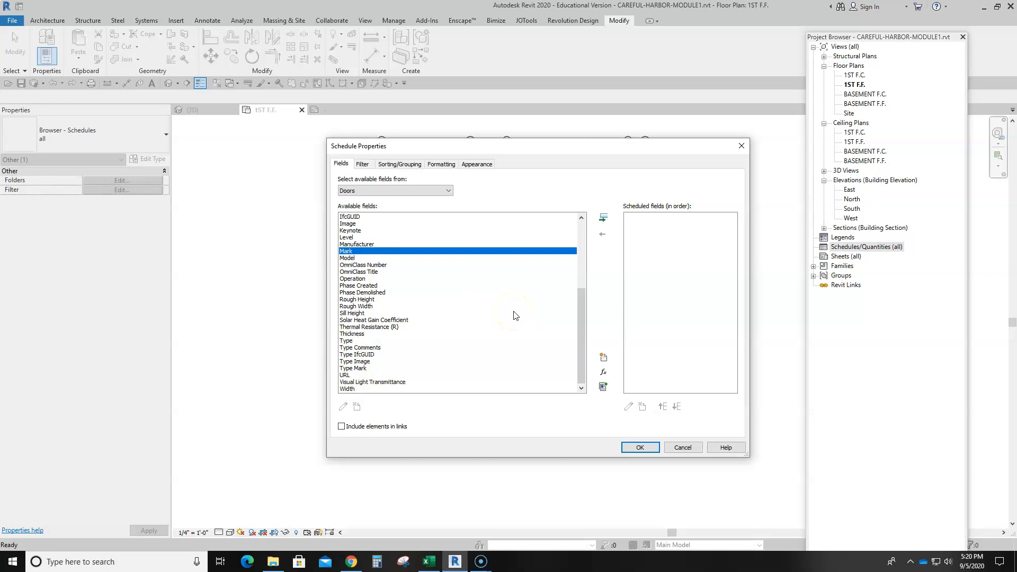
click(603, 218)
- Add the Width, Height and Type fields to the door schedule, in that order after Mark
scroll(503, 307, up, 1)
scroll(503, 307, up, 5)
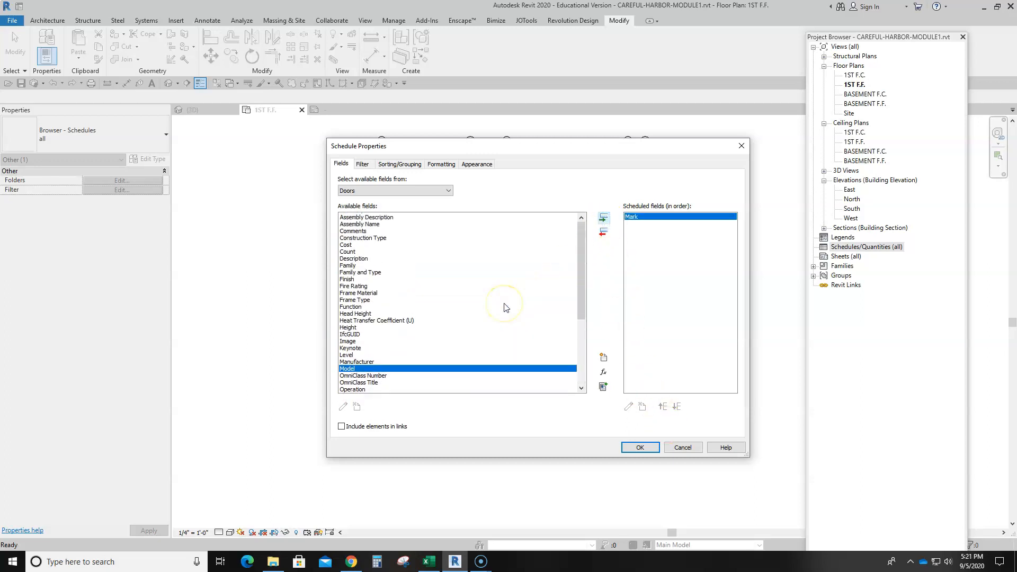
scroll(429, 316, down, 6)
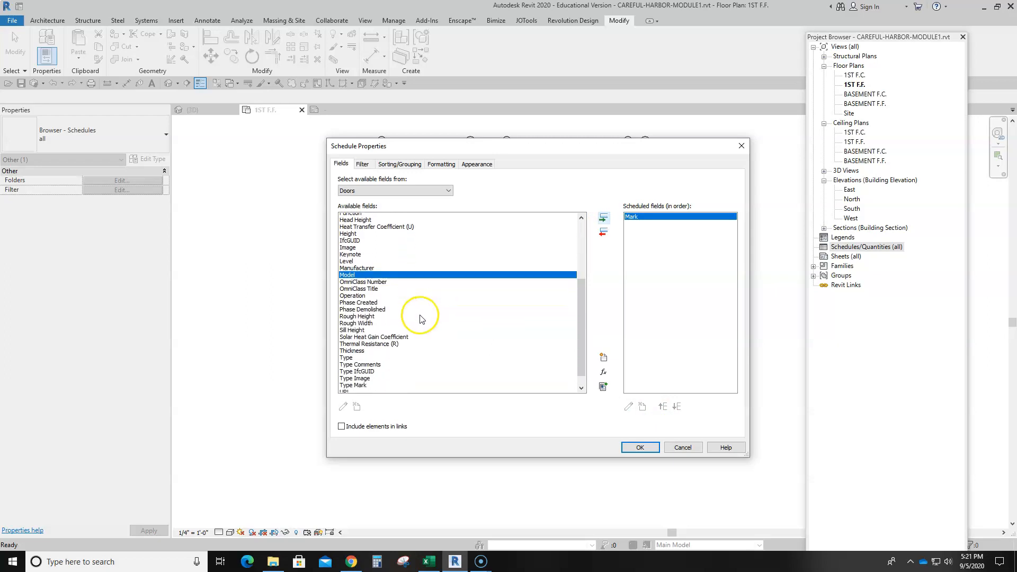
click(347, 388)
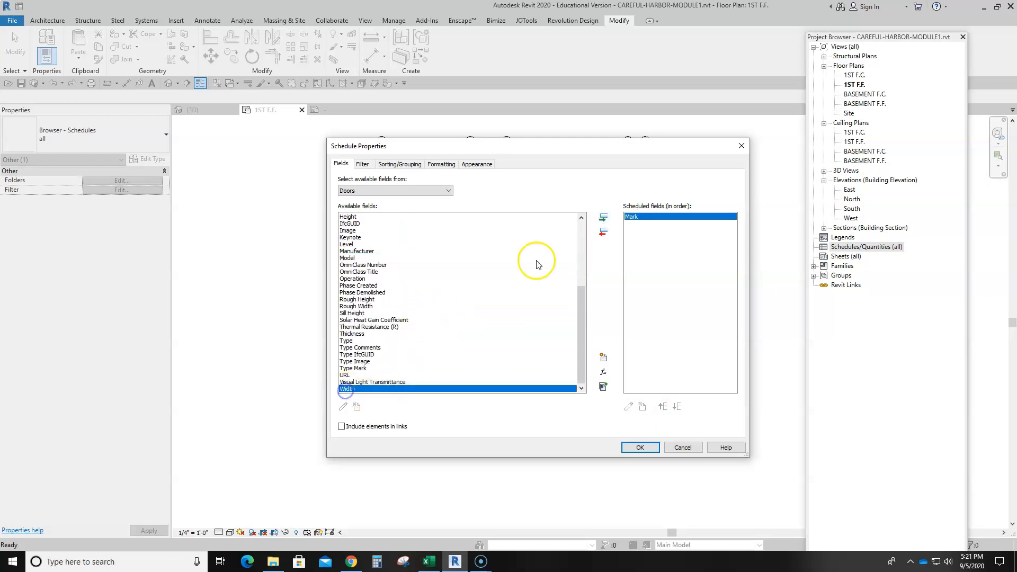
click(603, 217)
scroll(386, 286, up, 1)
scroll(386, 286, up, 2)
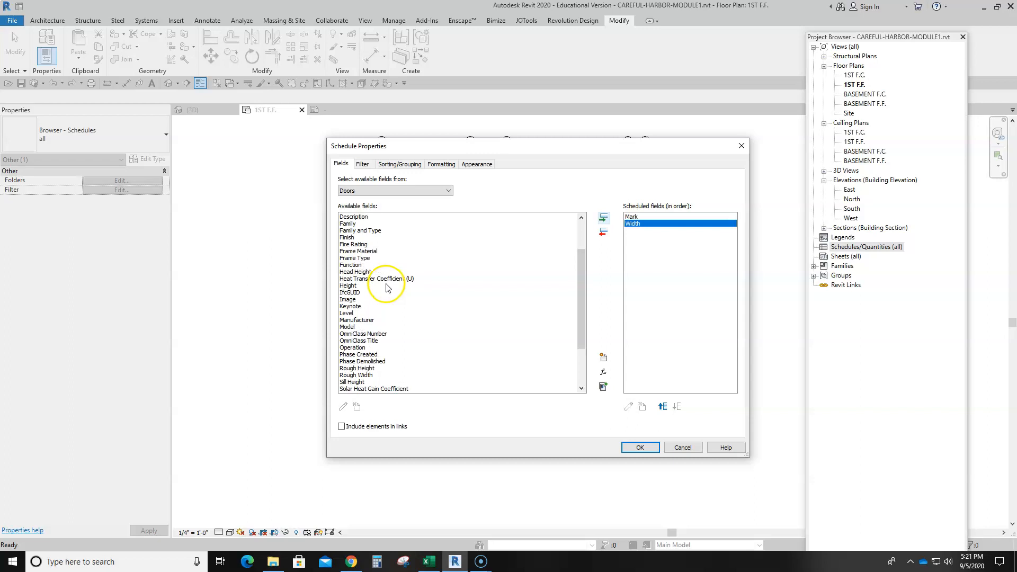
click(348, 285)
click(603, 219)
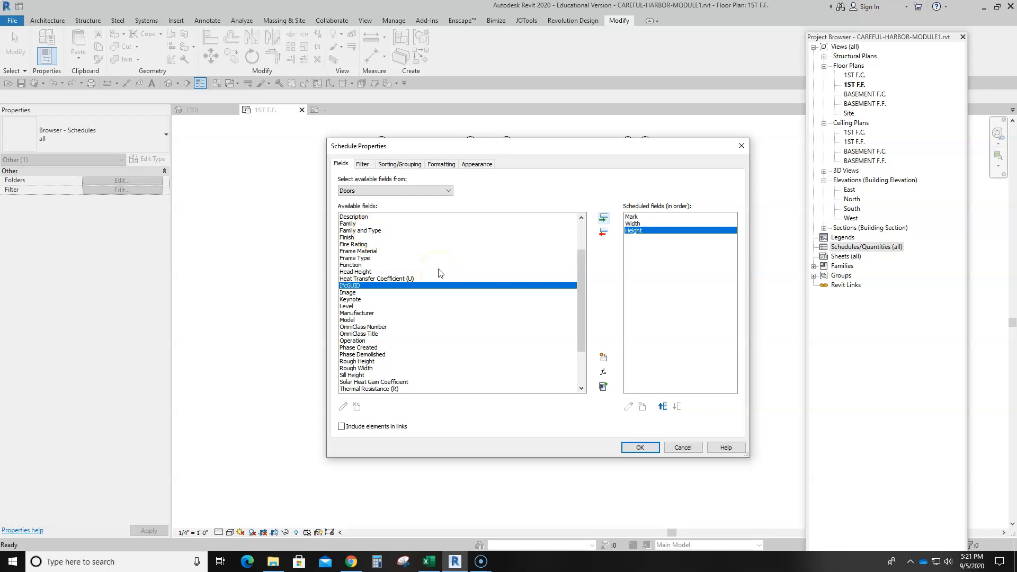
scroll(439, 274, down, 3)
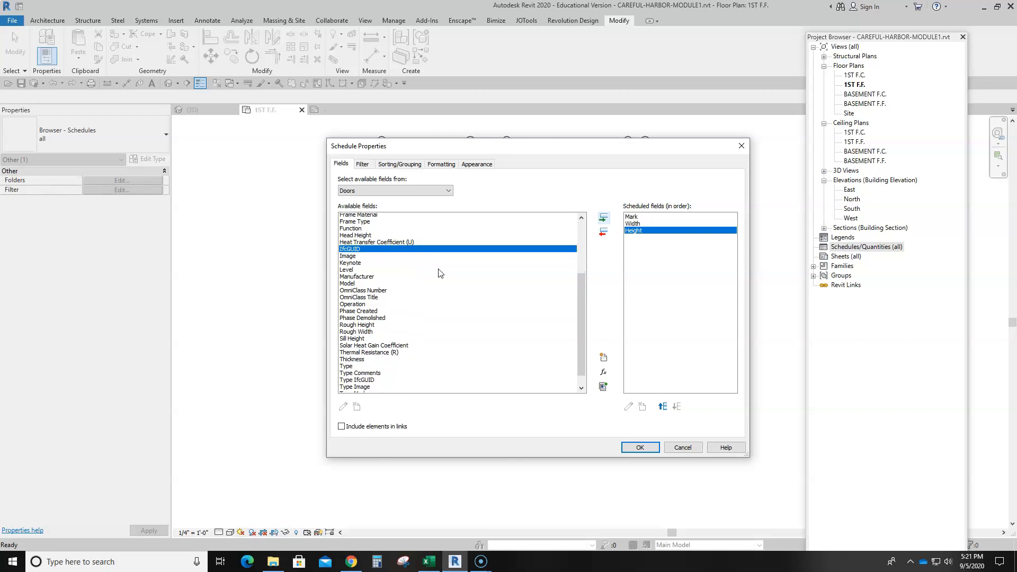
click(350, 347)
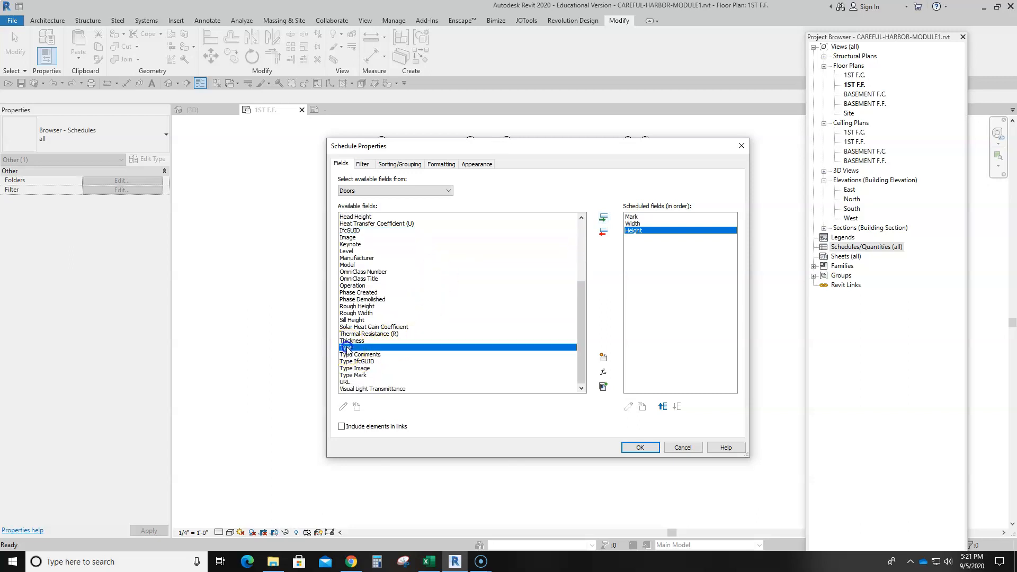
click(603, 218)
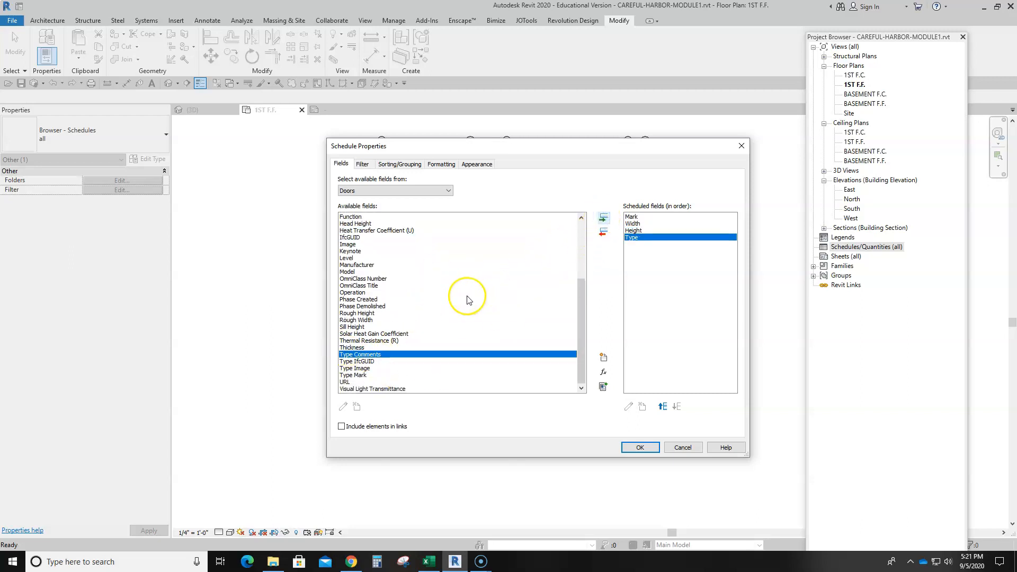
- Add Comments as the last scheduled field and generate the door schedule
scroll(432, 307, up, 5)
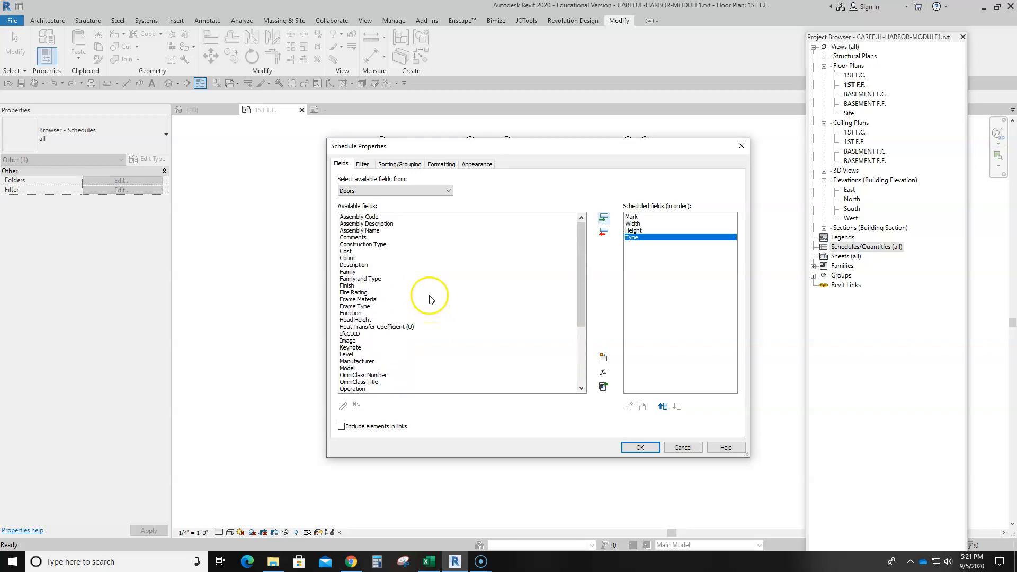
scroll(399, 284, down, 5)
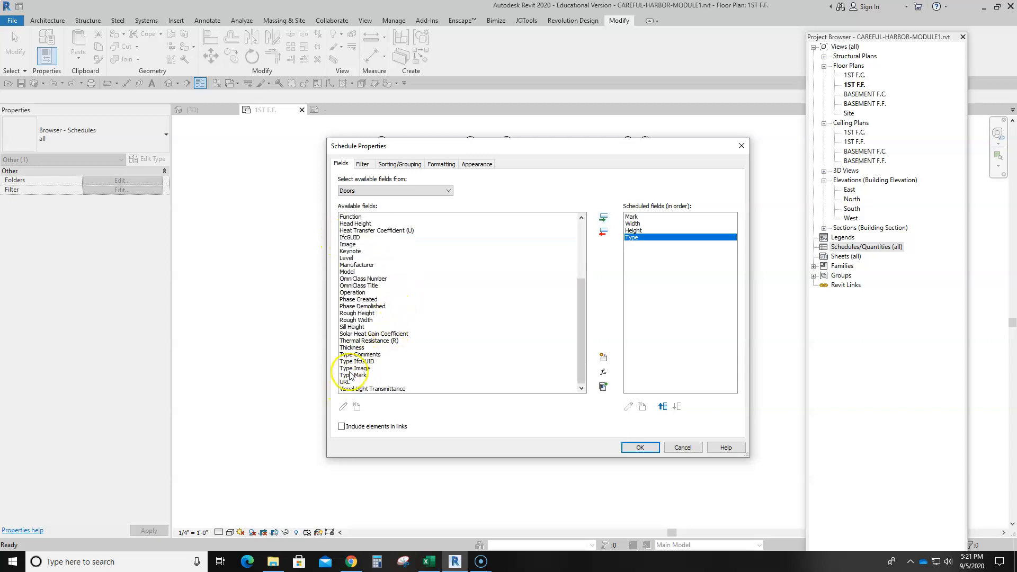
scroll(392, 329, up, 1)
scroll(391, 328, up, 4)
scroll(384, 329, up, 1)
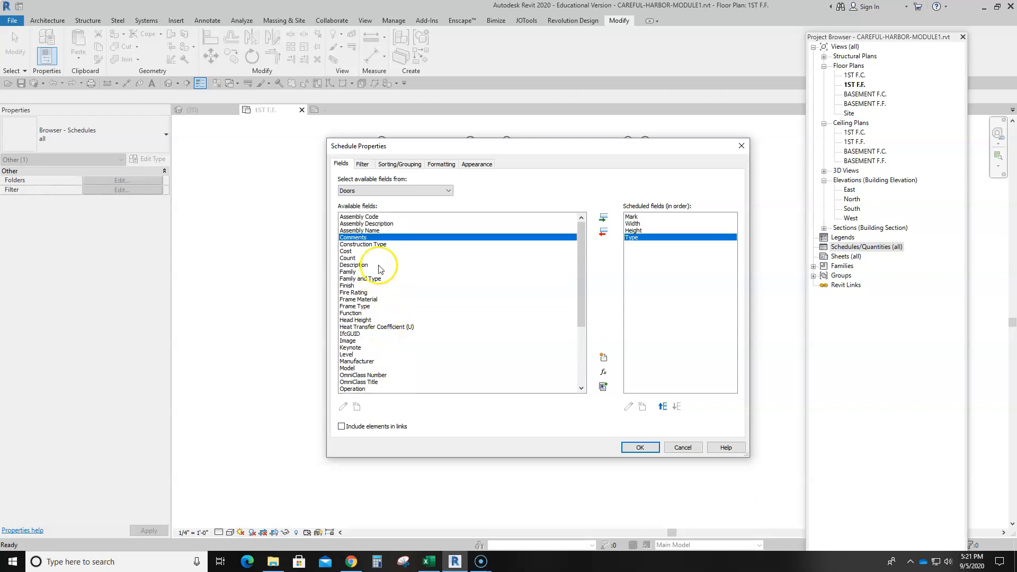
click(604, 219)
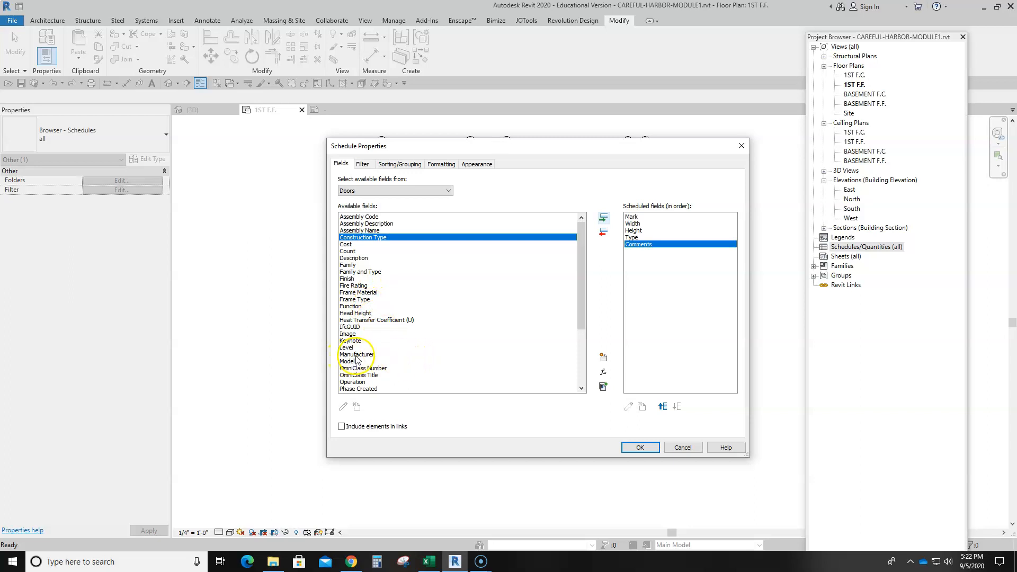
click(641, 451)
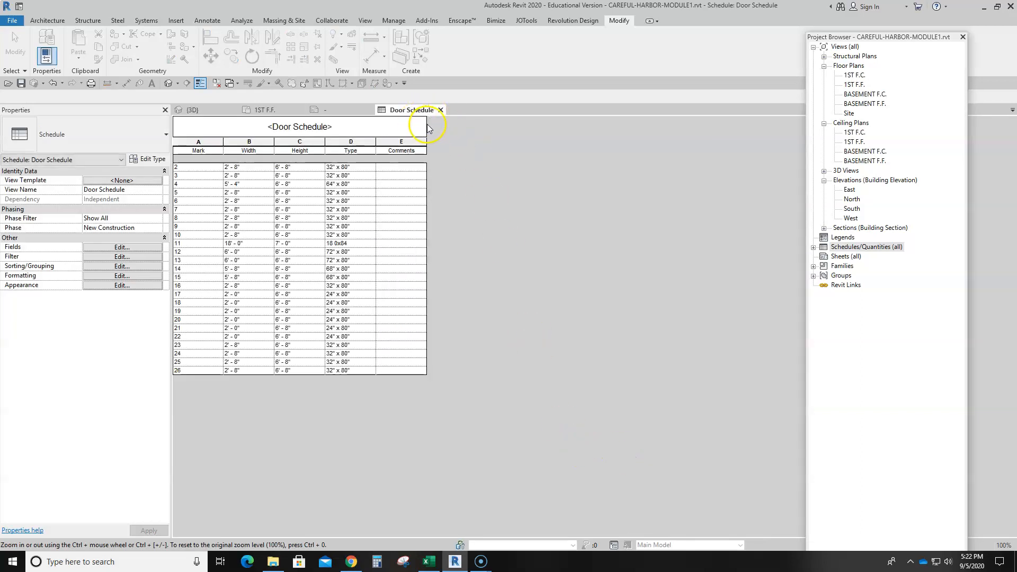
- Widen the door schedule's Comments column and set the Marks in the first two rows to 1 and 2
click(427, 136)
drag(426, 144, 579, 145)
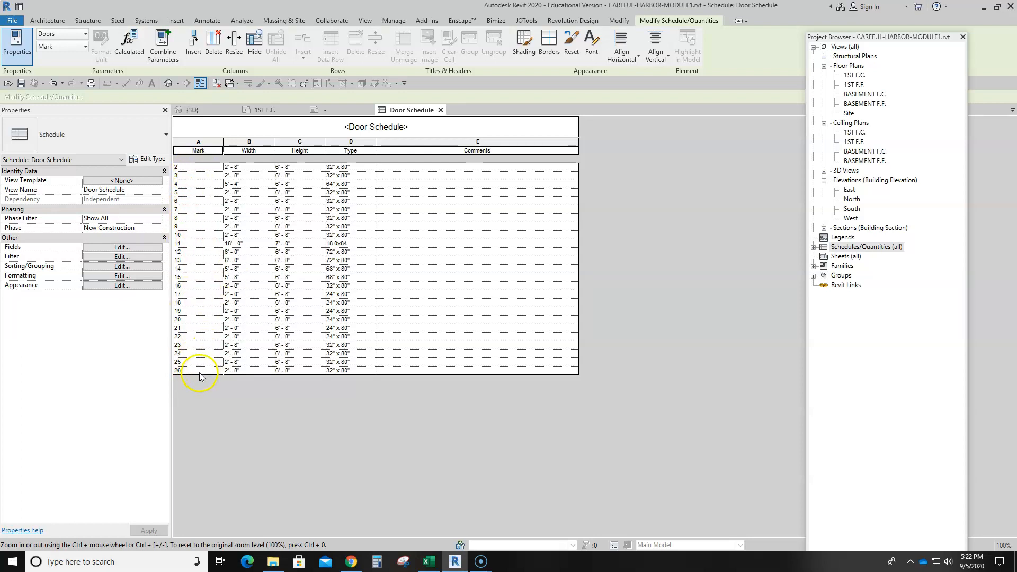
click(198, 164)
click(195, 177)
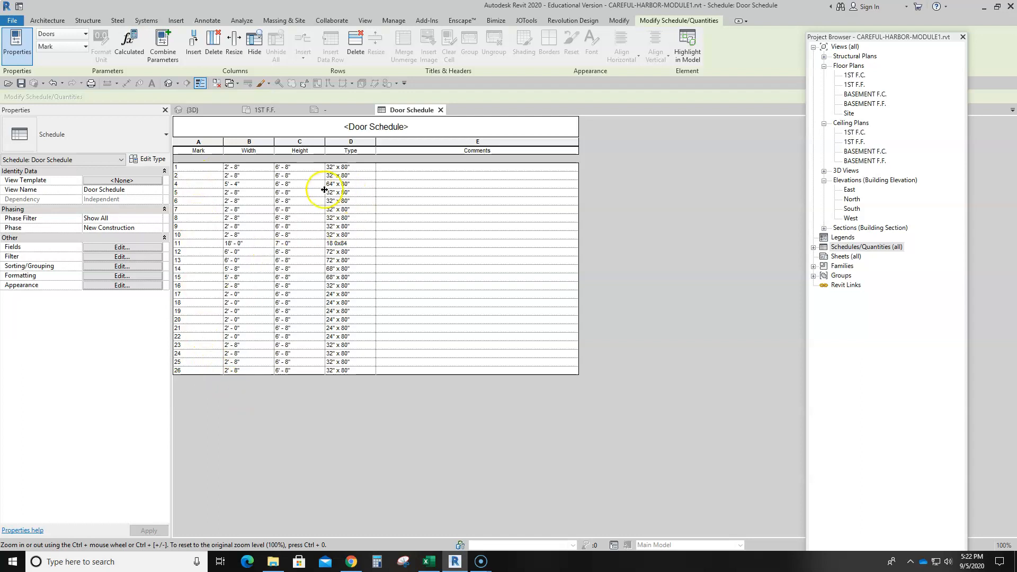
click(195, 167)
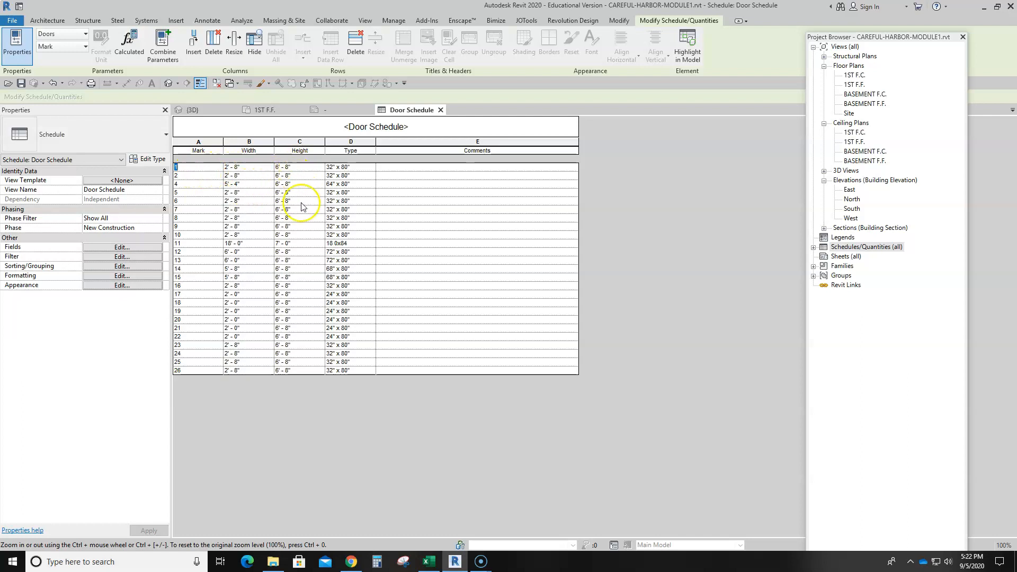
- Close the open views, keeping only the first-floor plan and the door schedule
click(300, 243)
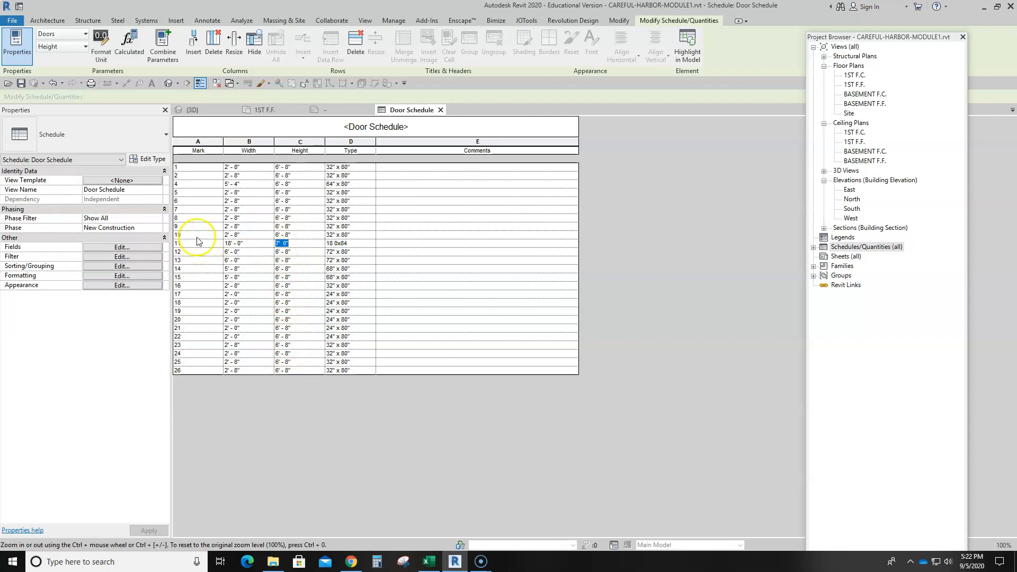
click(235, 109)
click(300, 110)
click(526, 286)
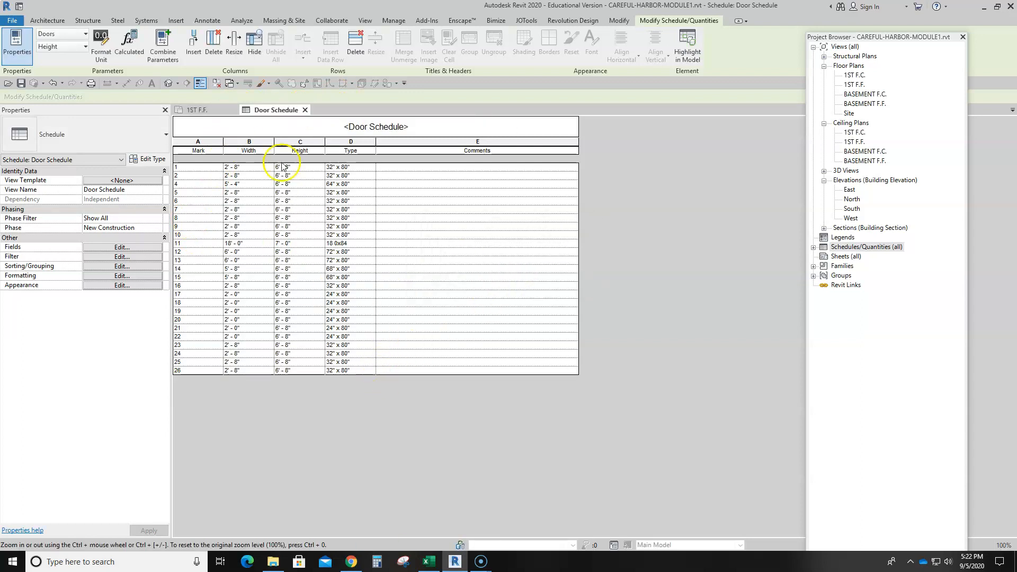
- Tile the 1ST F.F. plan beside the door schedule and fit the plan in its view with nothing selected
click(195, 110)
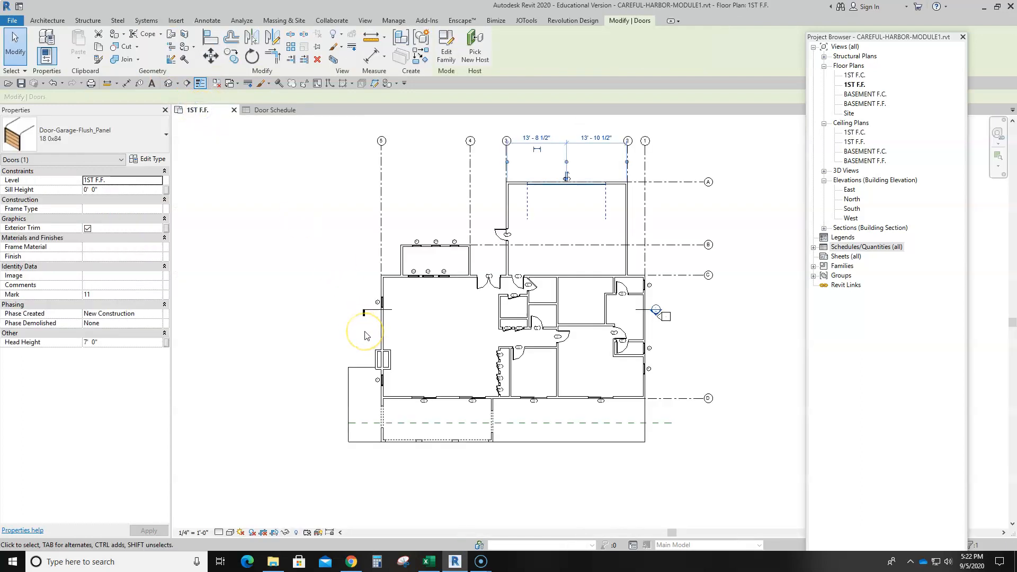
key(w)
key(t)
key(z)
key(a)
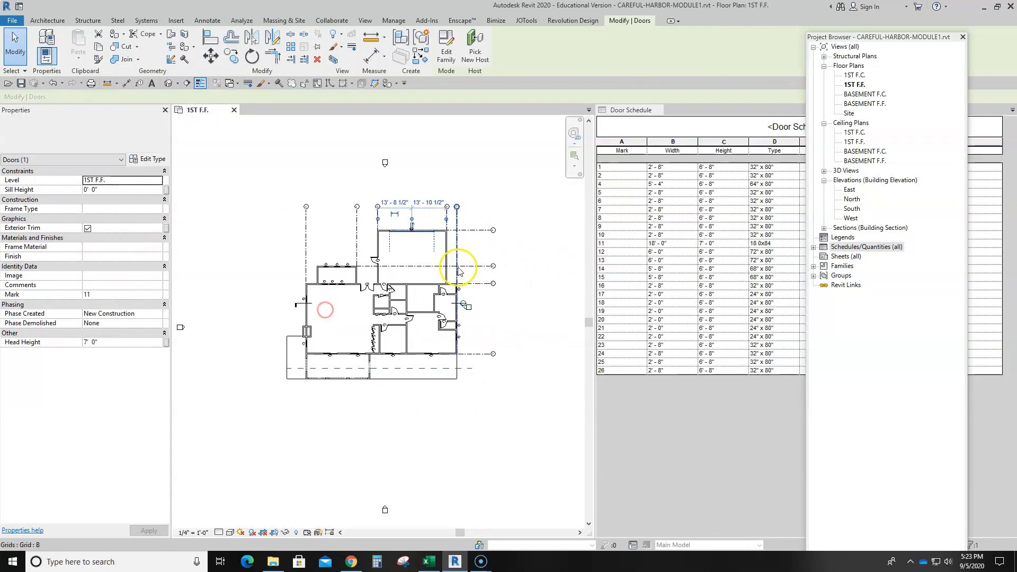
middle_drag(458, 267, 404, 281)
key(Escape)
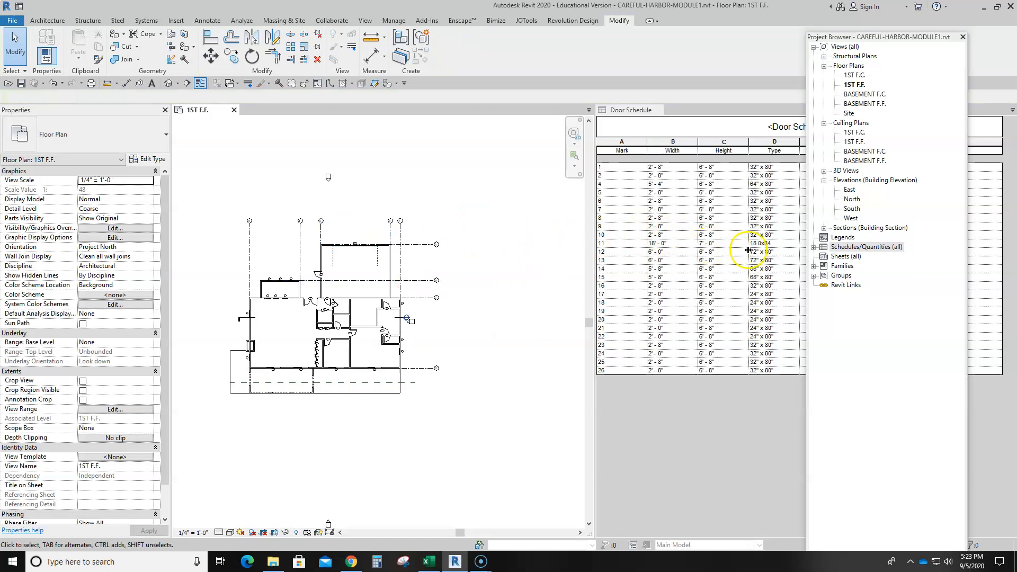
- Select the 18 0x84 door's Mark in the schedule and examine the matching garage door highlighted in the plan
click(706, 243)
click(621, 243)
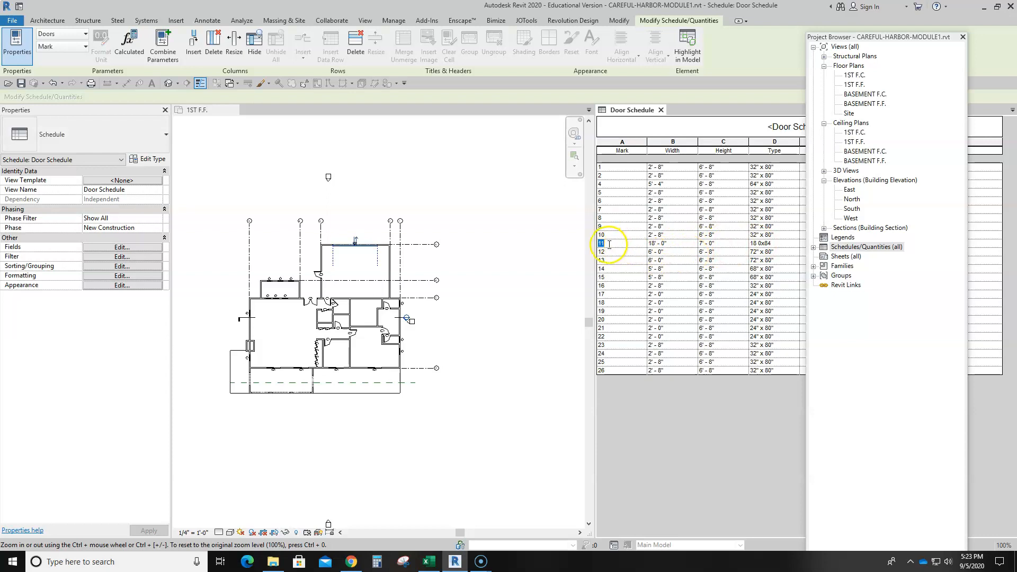
scroll(351, 246, up, 2)
scroll(351, 247, up, 5)
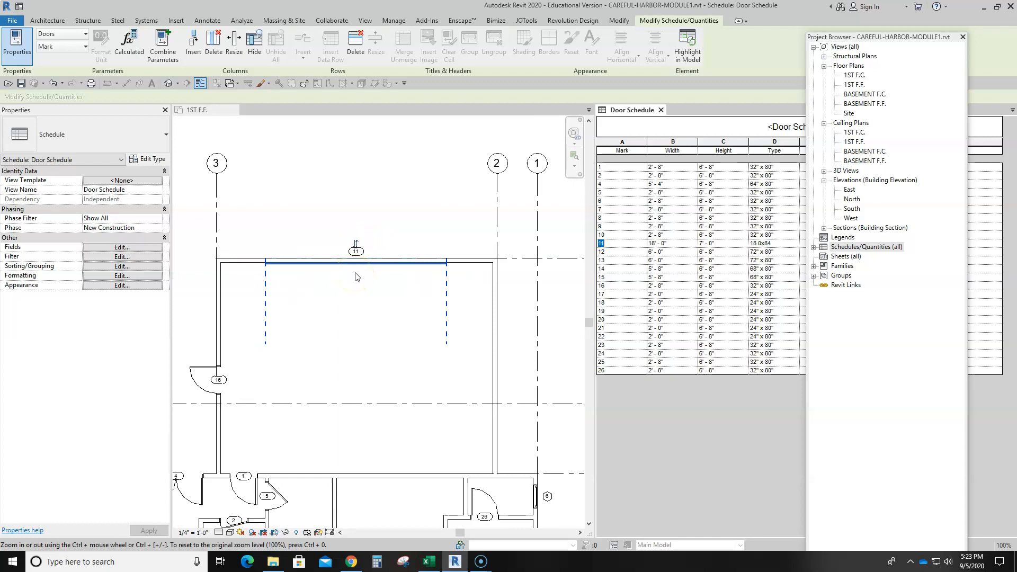
- Close the tiled 1ST F.F. plan so the schedule fills the window, and re-enter 11 as the garage door's Mark
click(641, 111)
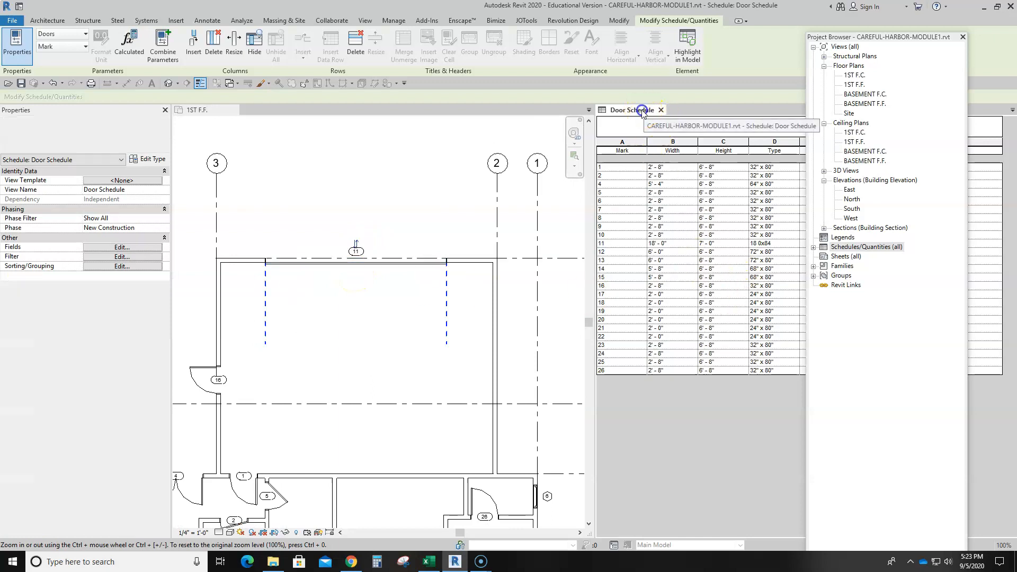
click(461, 166)
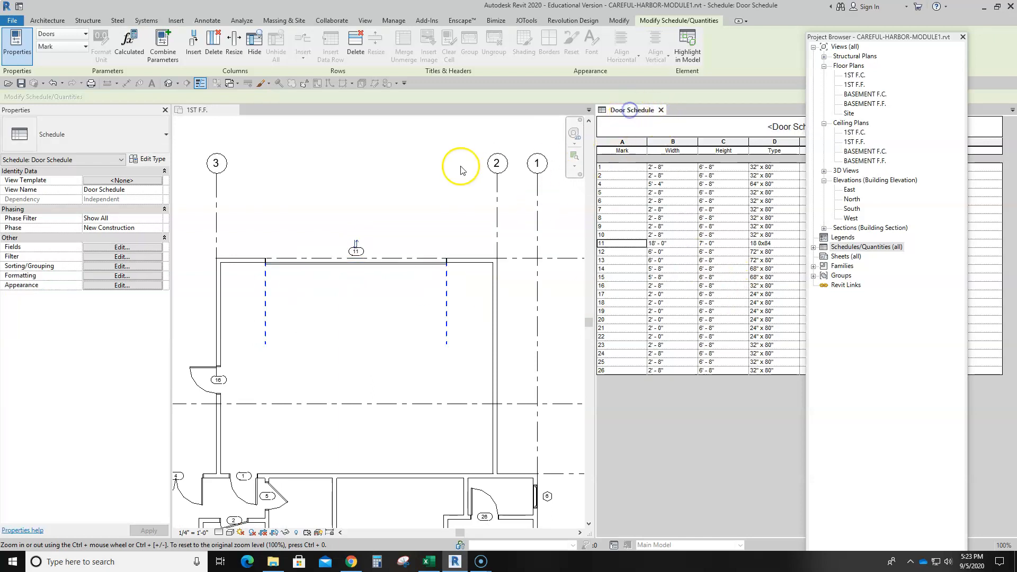
click(715, 443)
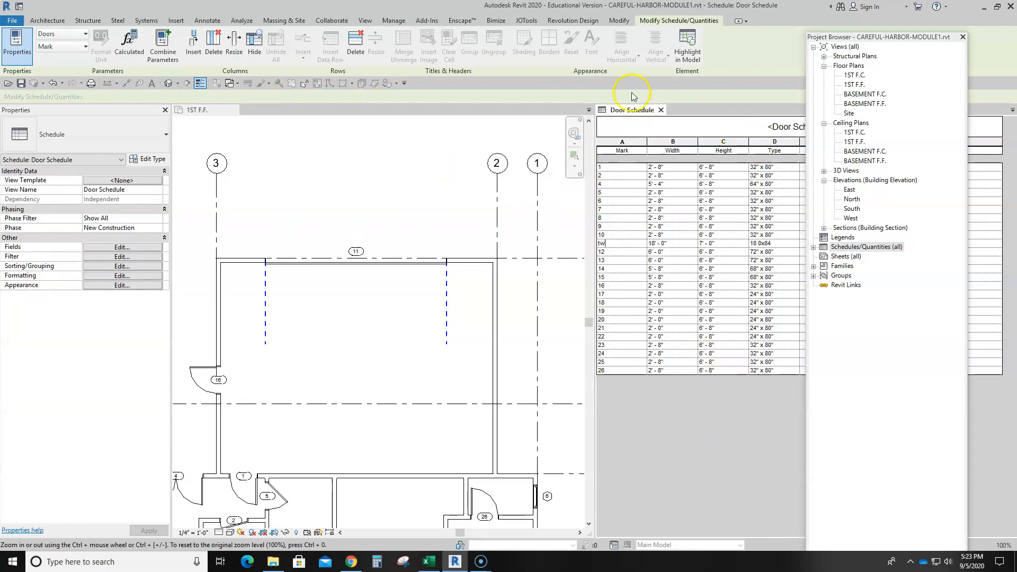
click(233, 110)
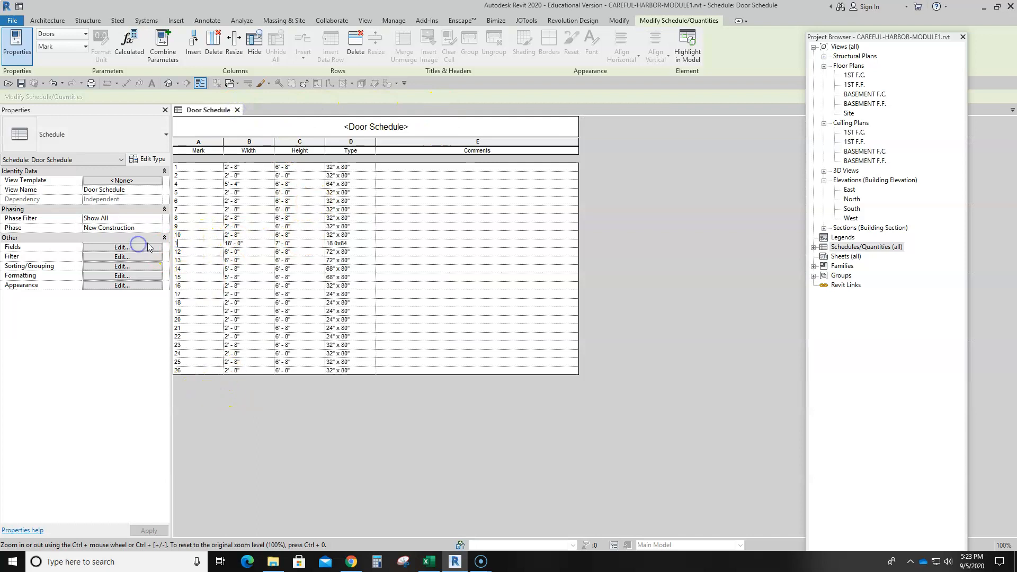
- Enter Garage Door as the comment for door 11 in the schedule
click(394, 243)
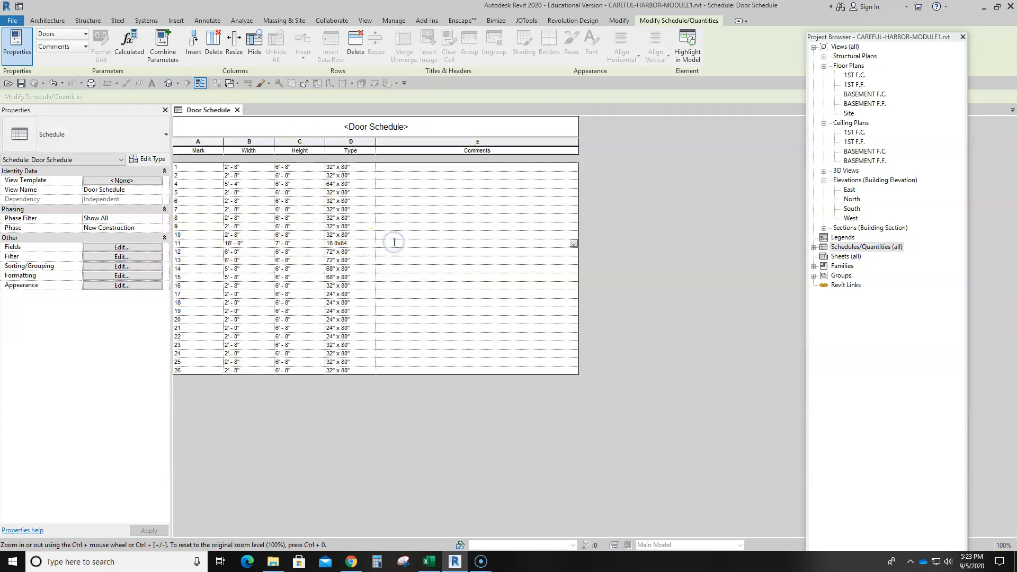
text(Garage dpp)
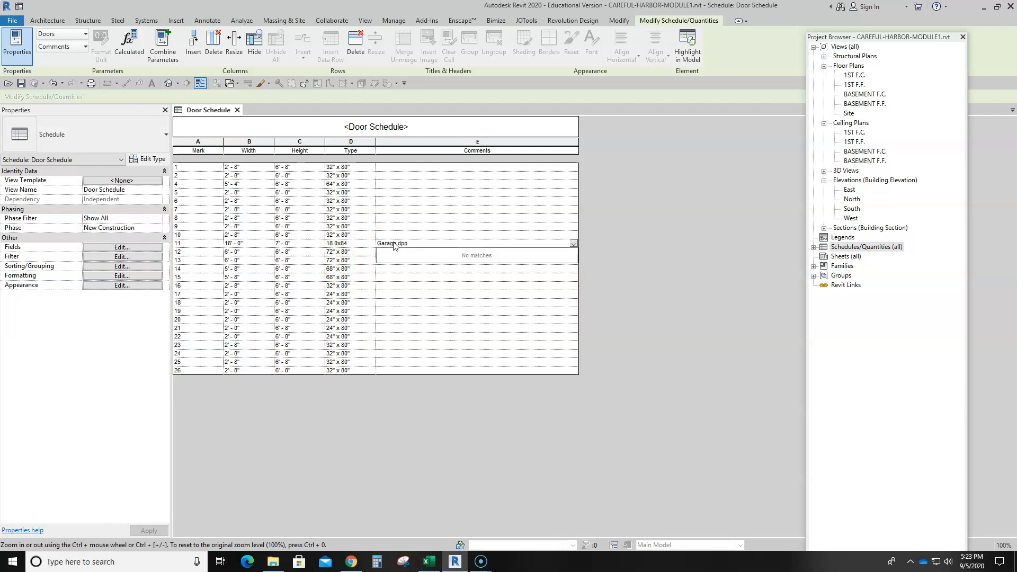
key(Return)
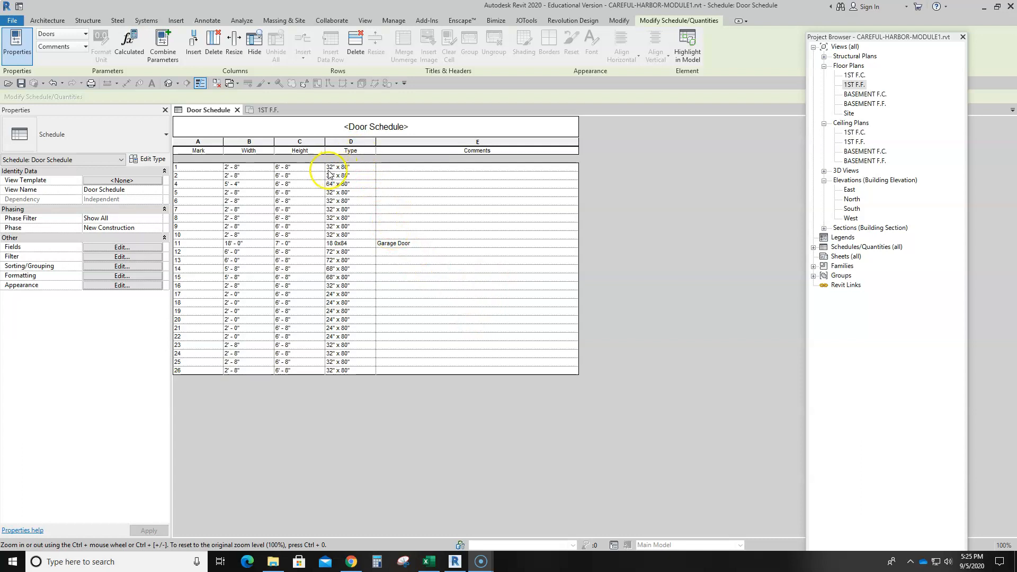
- Inspect the type properties of door 2 in the 1ST F.F. plan and review the sizes available in its family
click(269, 110)
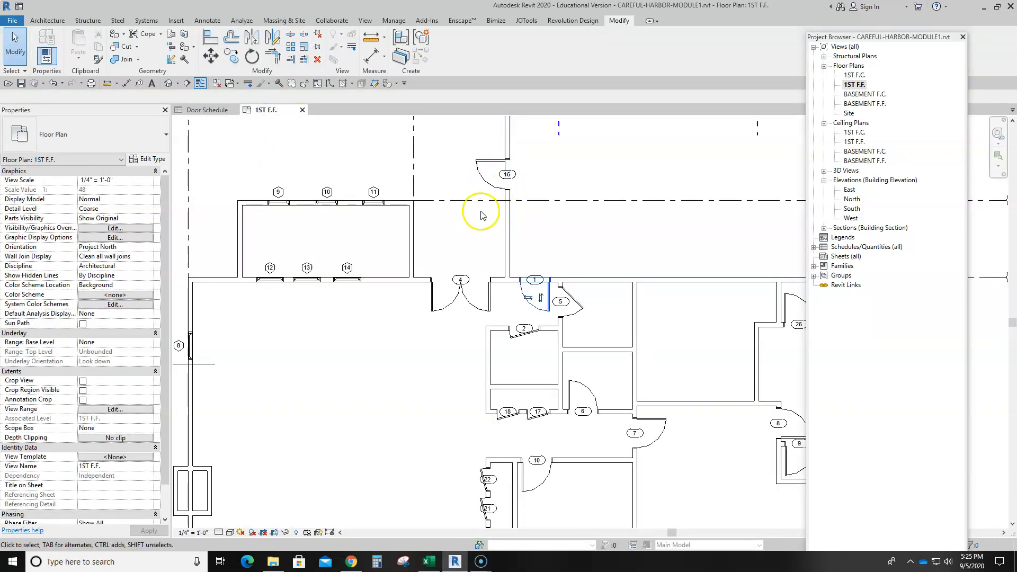
click(521, 340)
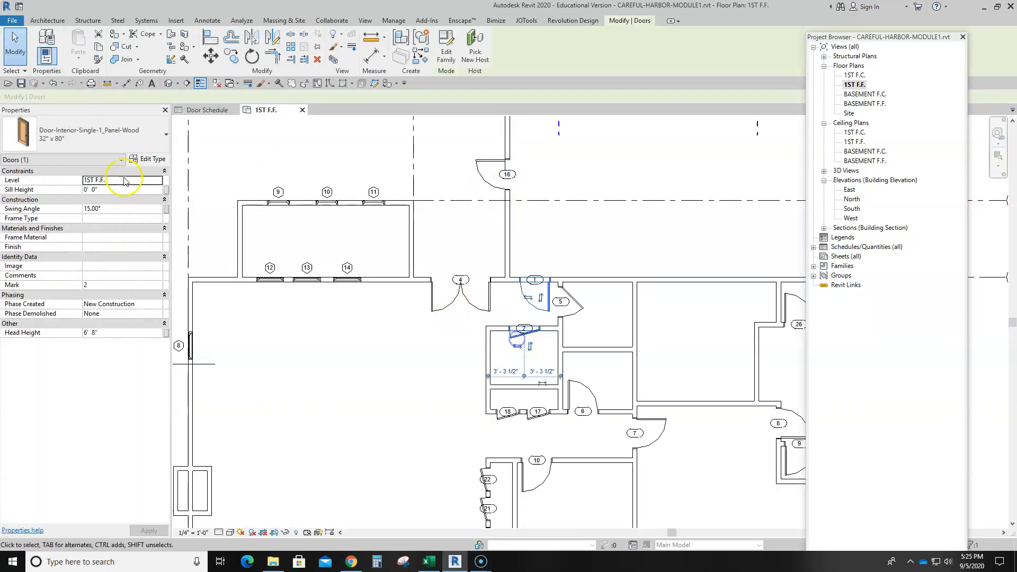
click(144, 159)
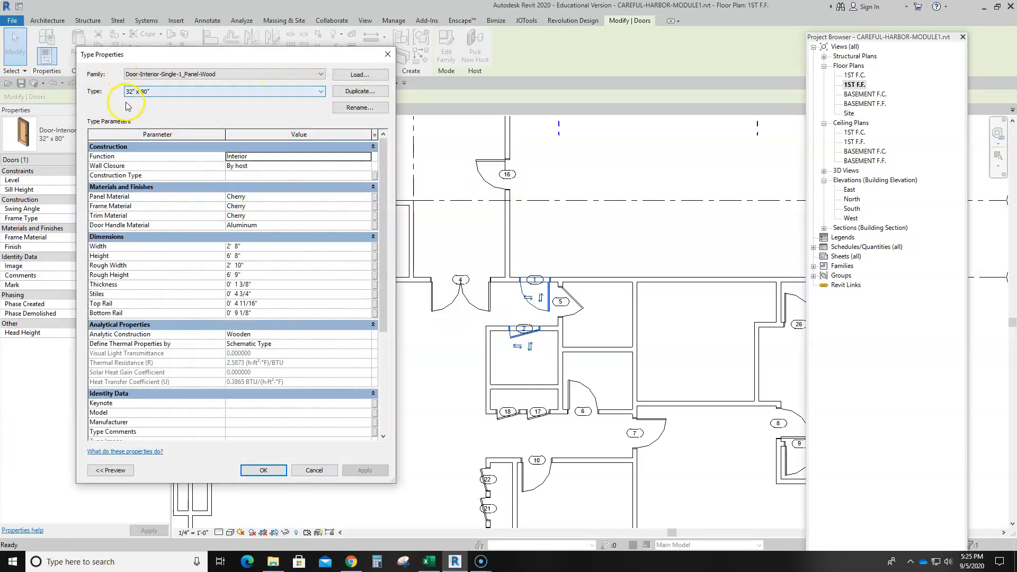
click(320, 92)
click(321, 91)
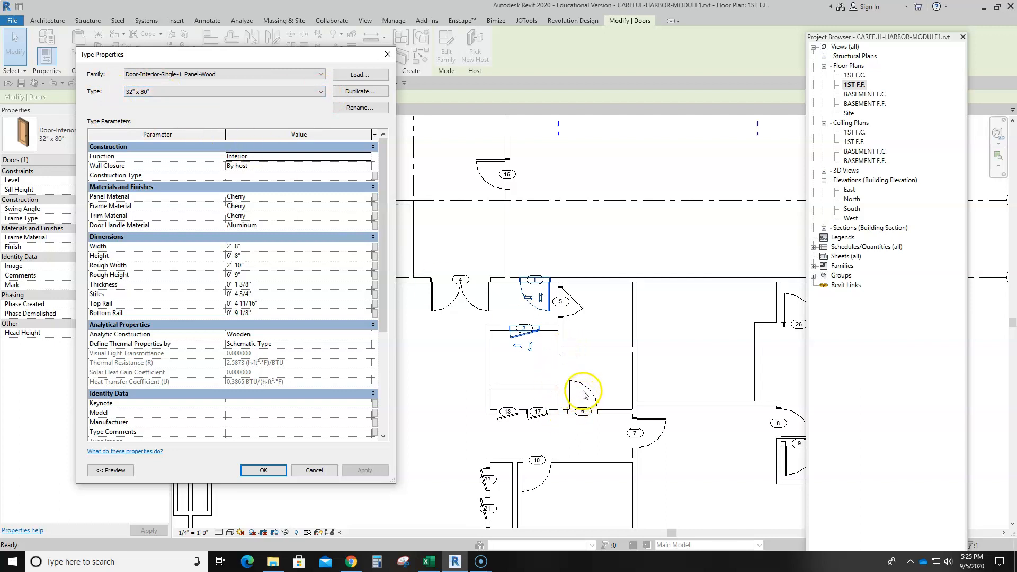
click(302, 91)
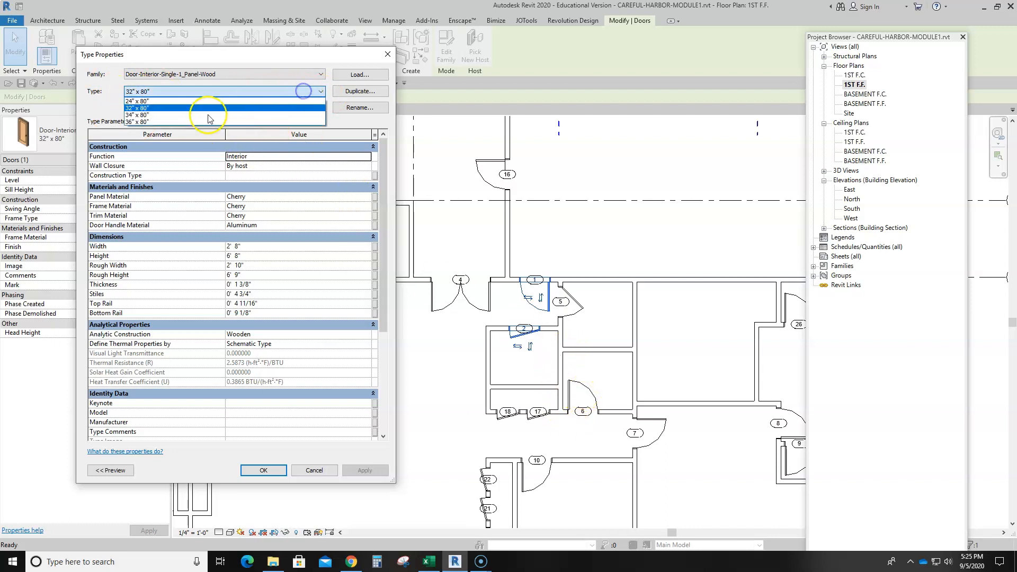
click(148, 108)
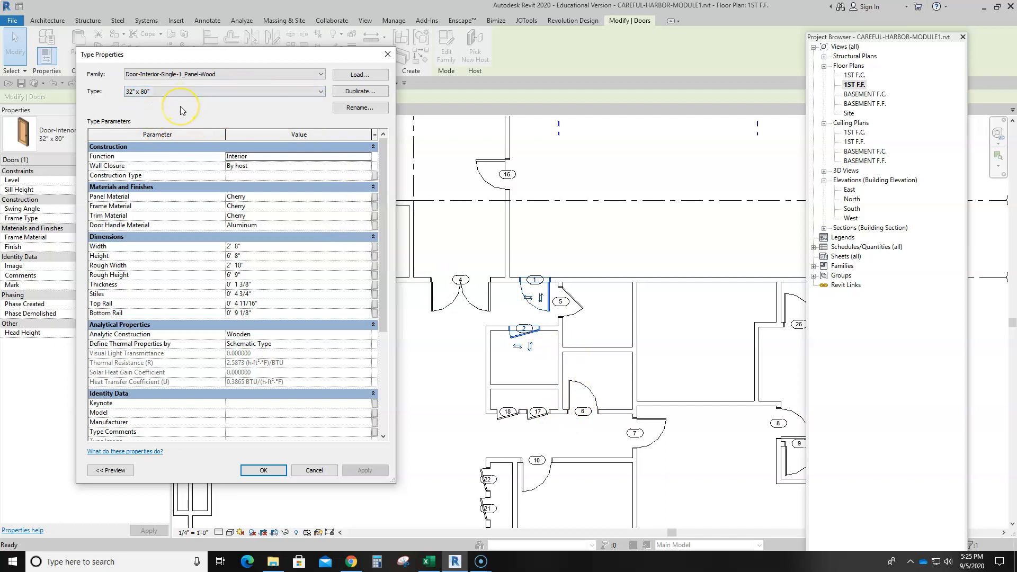
click(170, 113)
click(149, 91)
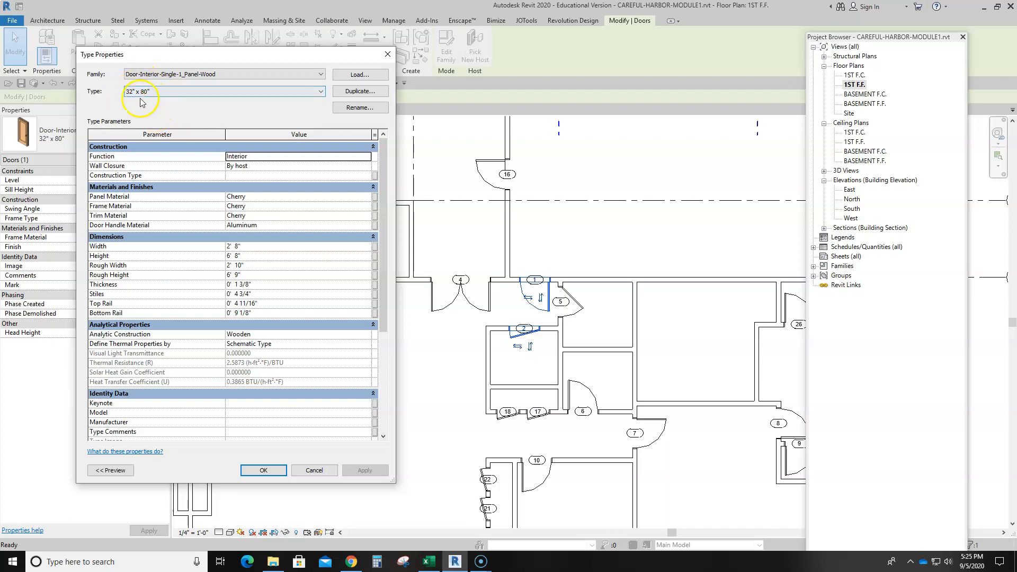
- Review the door families available in door 2's type properties, moving the dialog clear of the instance properties
click(163, 75)
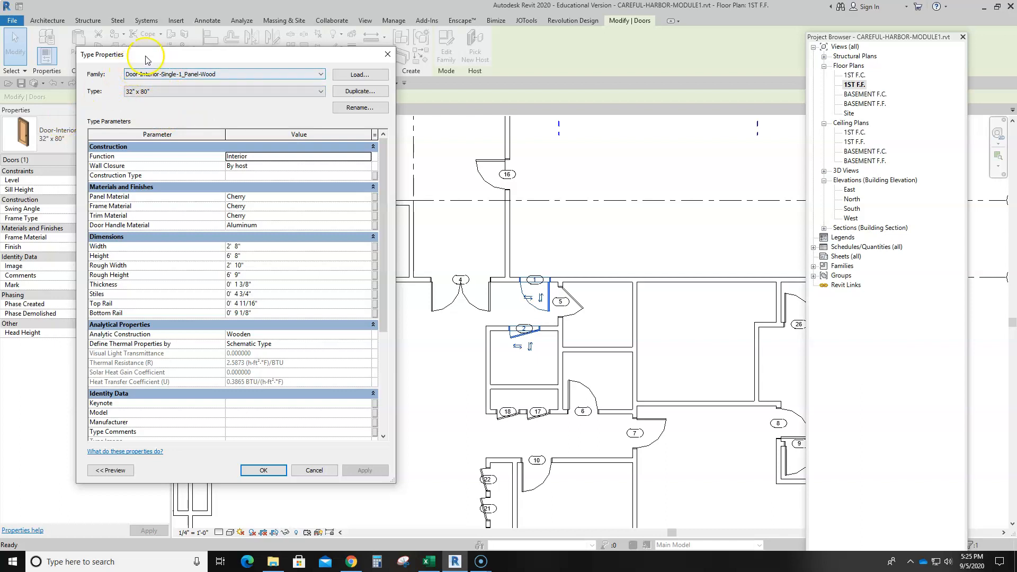
drag(136, 54, 221, 64)
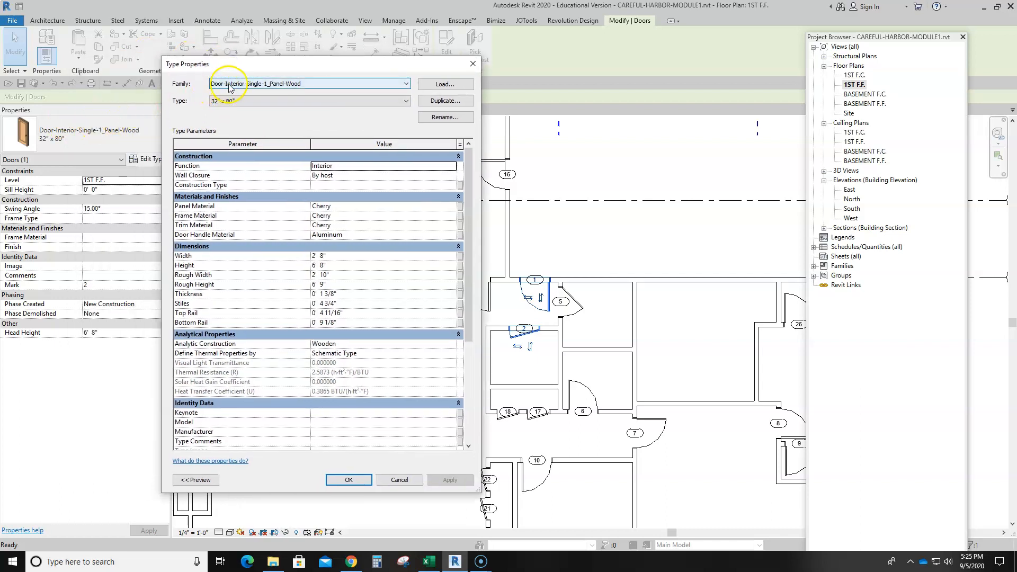
click(294, 89)
click(305, 88)
click(305, 87)
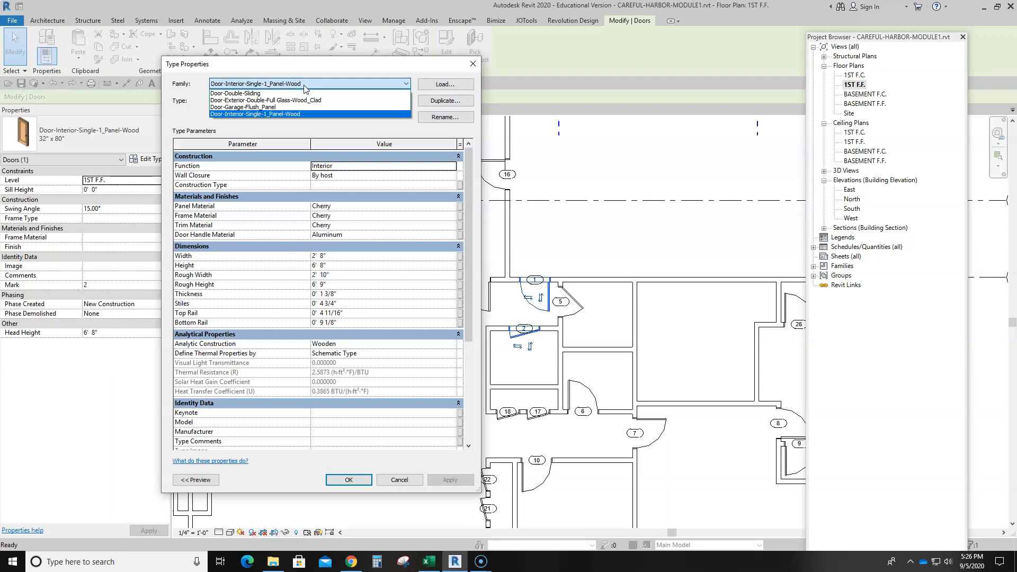
click(305, 87)
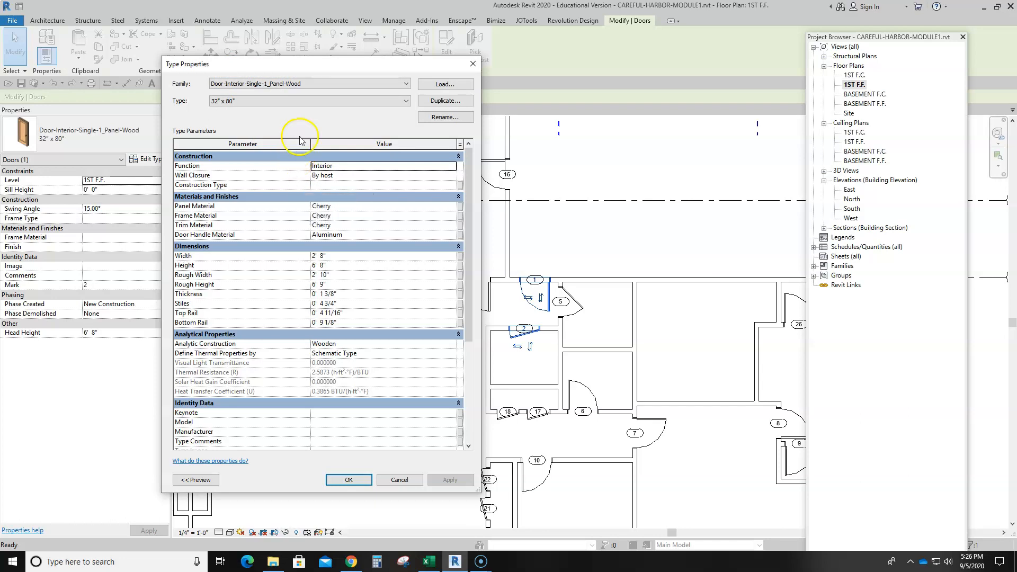
drag(380, 65, 556, 79)
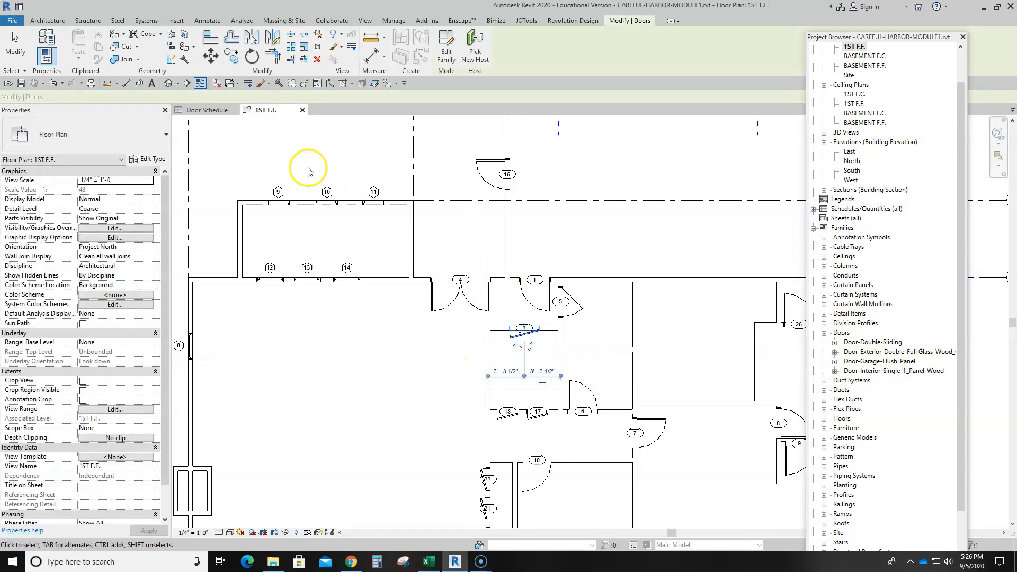
- Check door 2's family name in its type properties and locate the same family among the project's door families
click(427, 355)
click(518, 335)
click(140, 158)
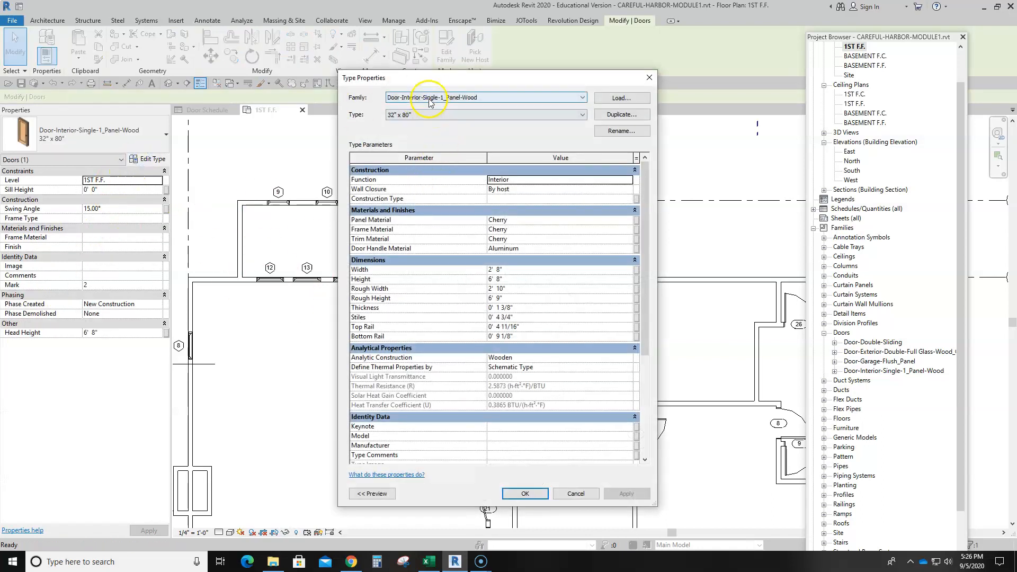
click(648, 78)
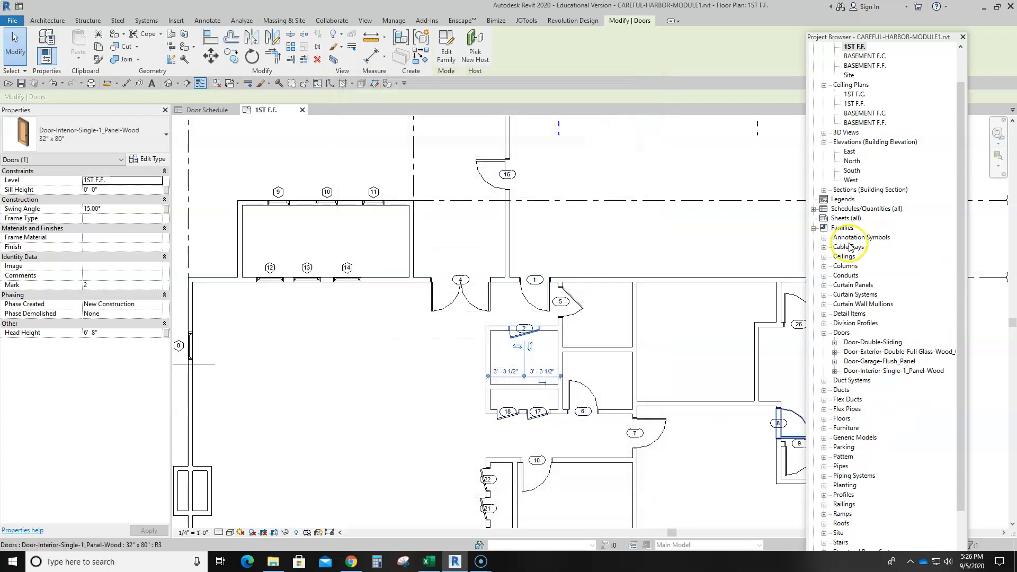
click(891, 372)
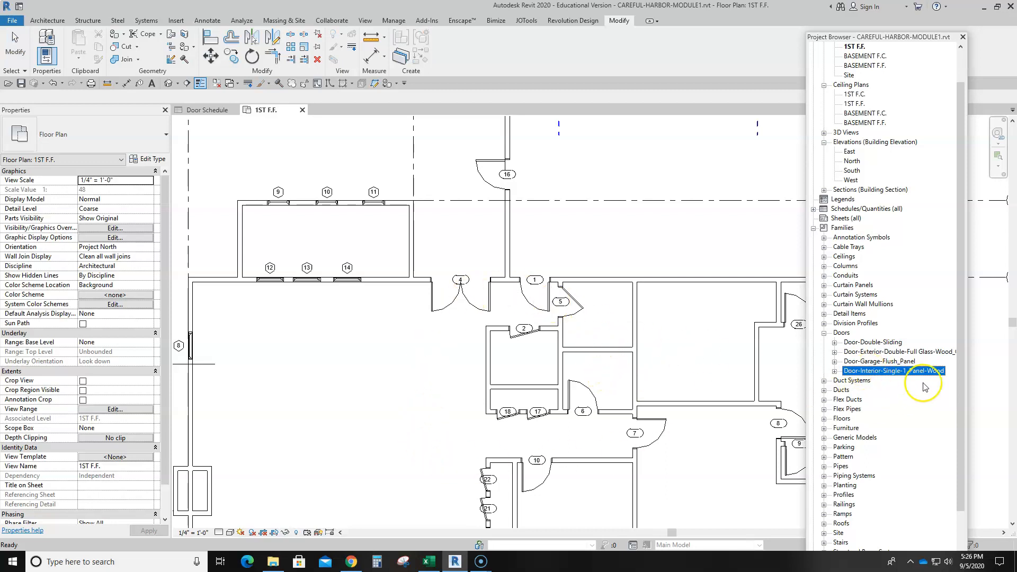
- Check double door 4's family and locate Door-Exterior-Double-Full Glass-Wood_Clad among the project's door families
click(471, 309)
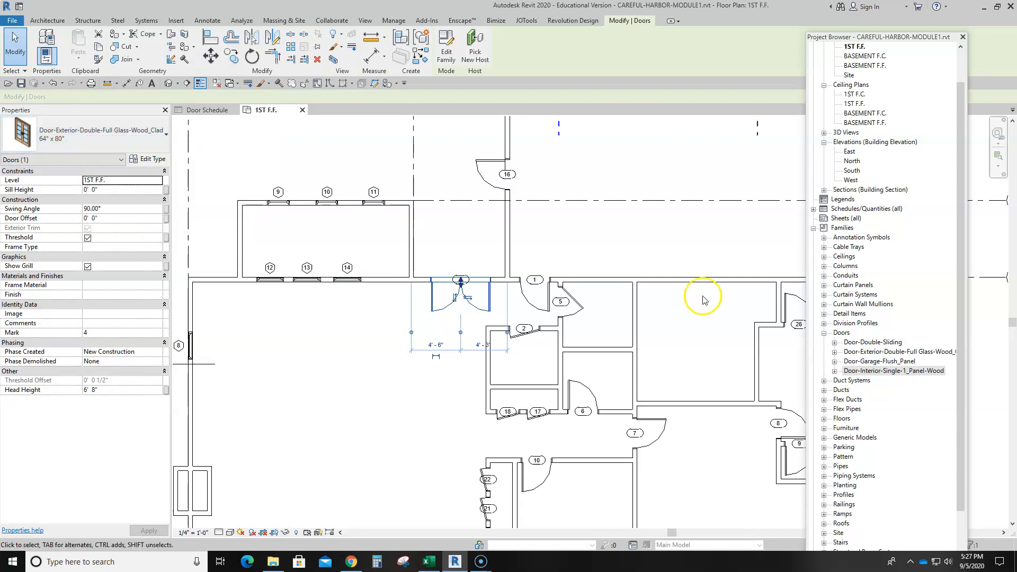
click(922, 352)
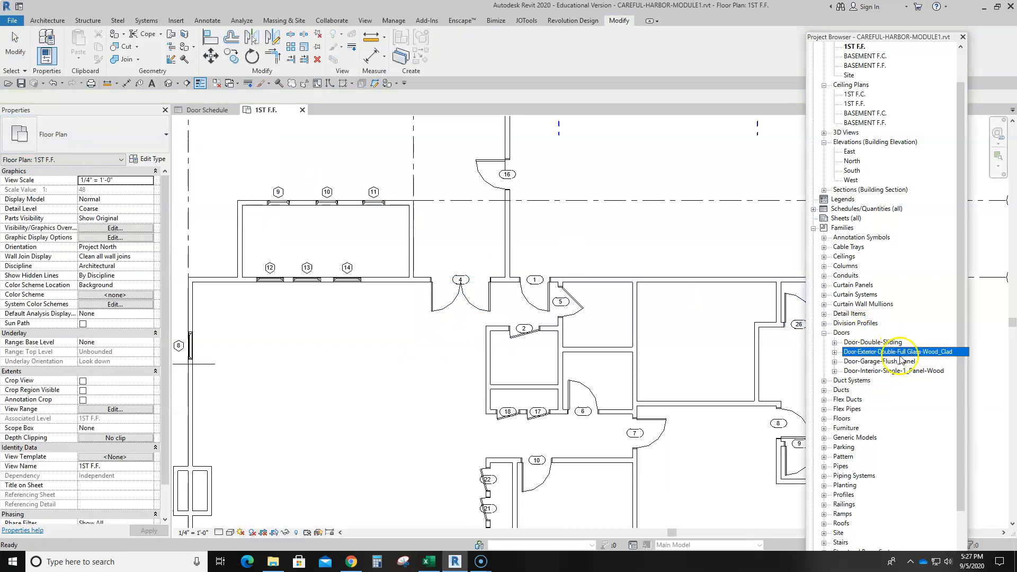
drag(416, 347, 498, 275)
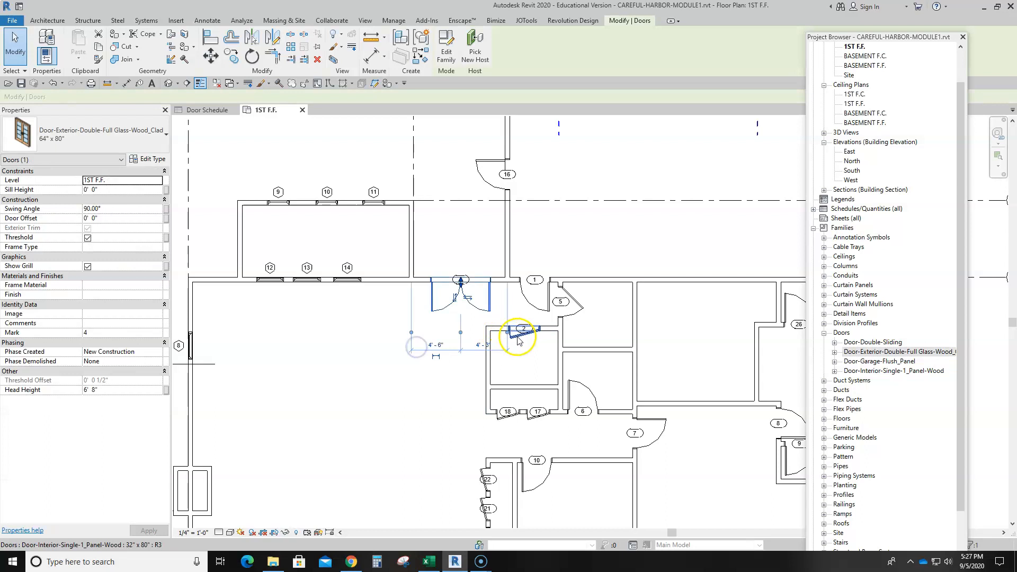
- Rename the door family Door-Interior-Single-1_Panel-Wood to Door-Single-Swing
click(876, 371)
click(876, 373)
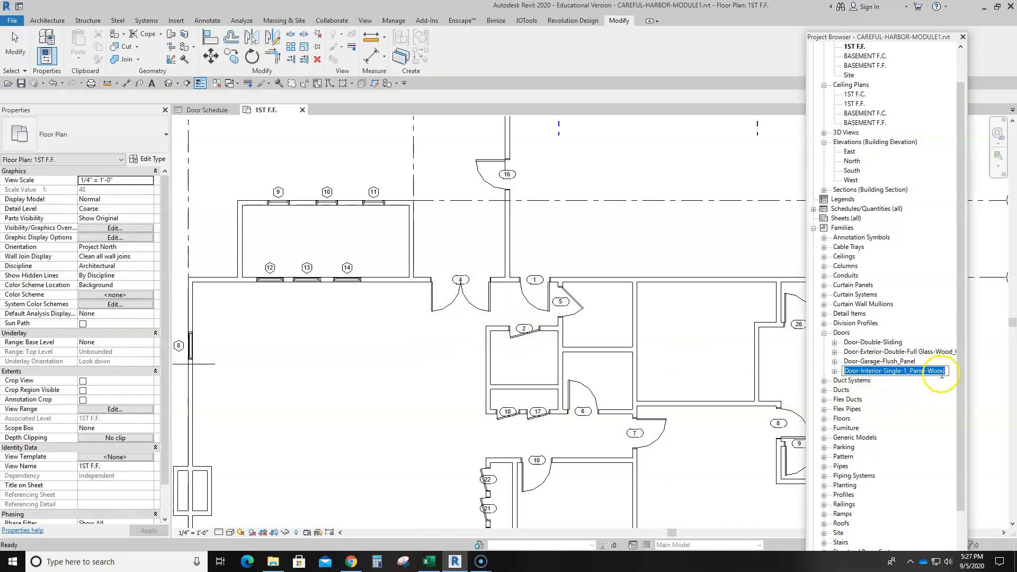
drag(947, 371, 857, 371)
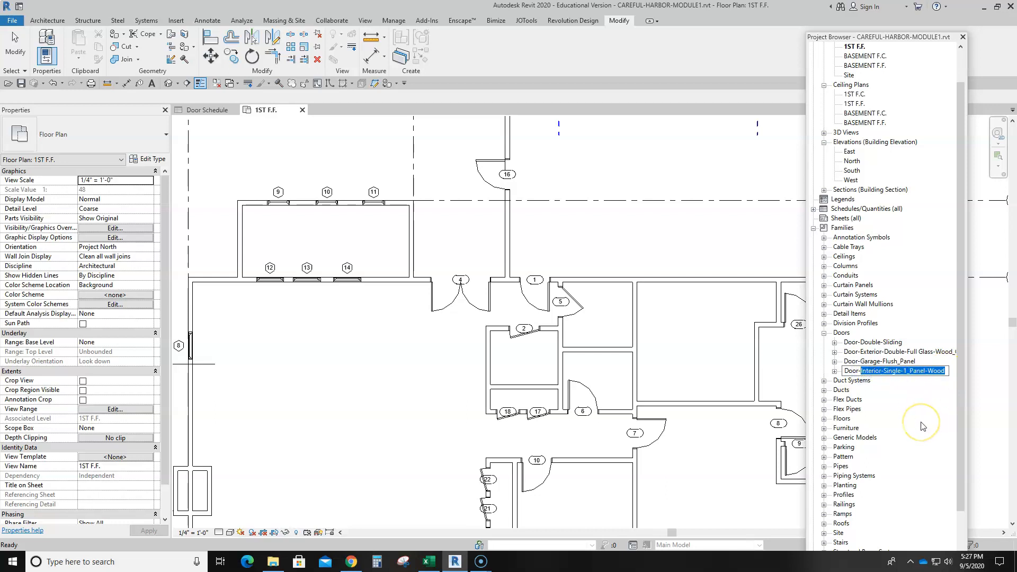
text(swing)
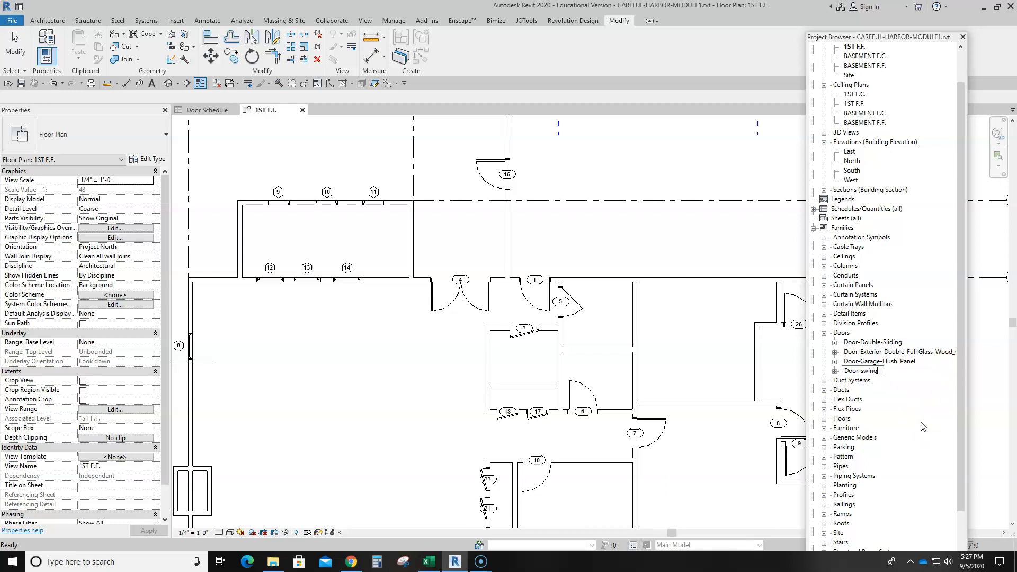
key(Escape)
click(894, 371)
drag(885, 373, 863, 372)
key(Delete)
click(723, 367)
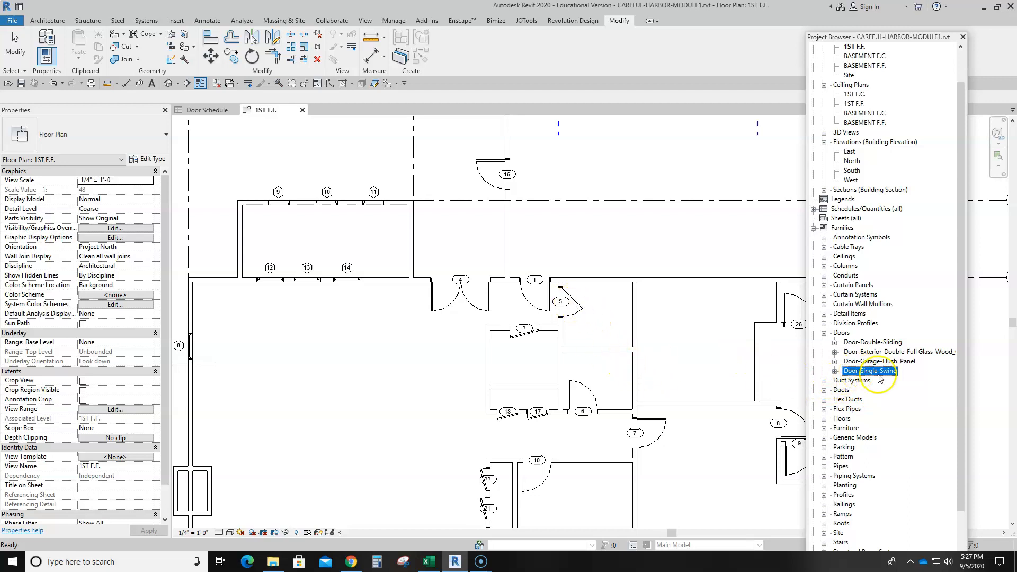
- Check the family name on doors 1 and 6 in the 1ST F.F. plan
click(679, 336)
click(543, 300)
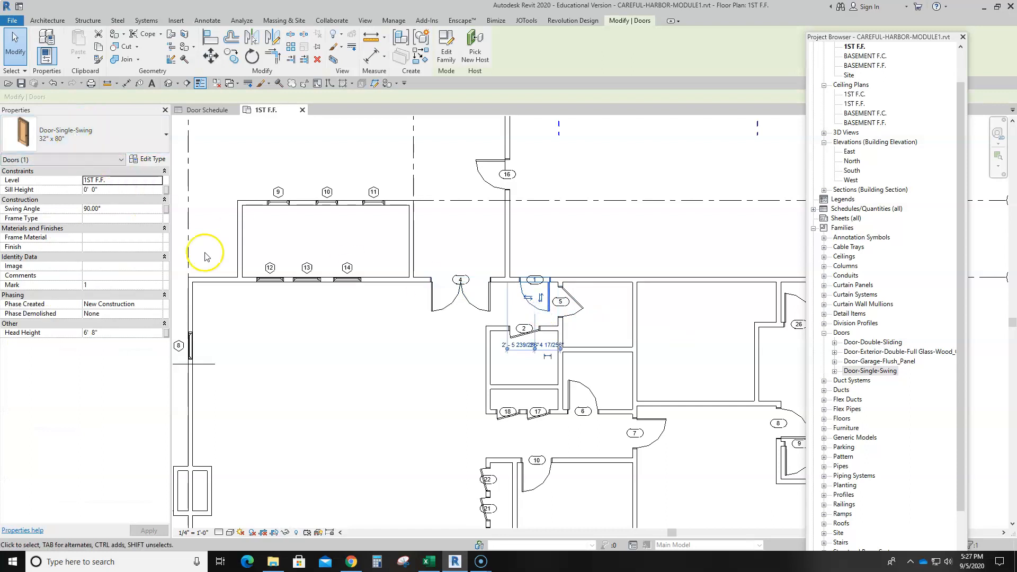
click(498, 415)
click(535, 416)
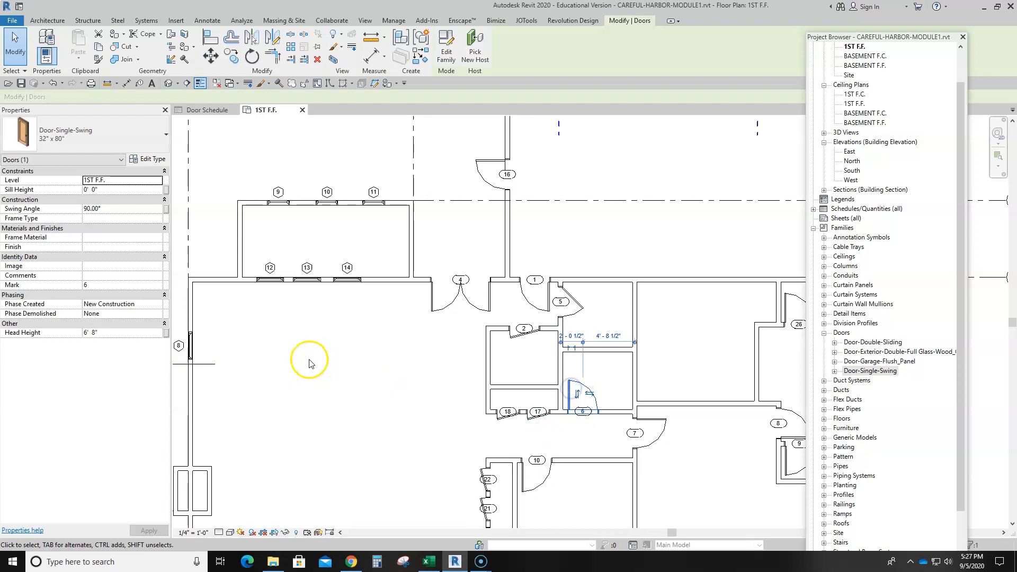
click(364, 380)
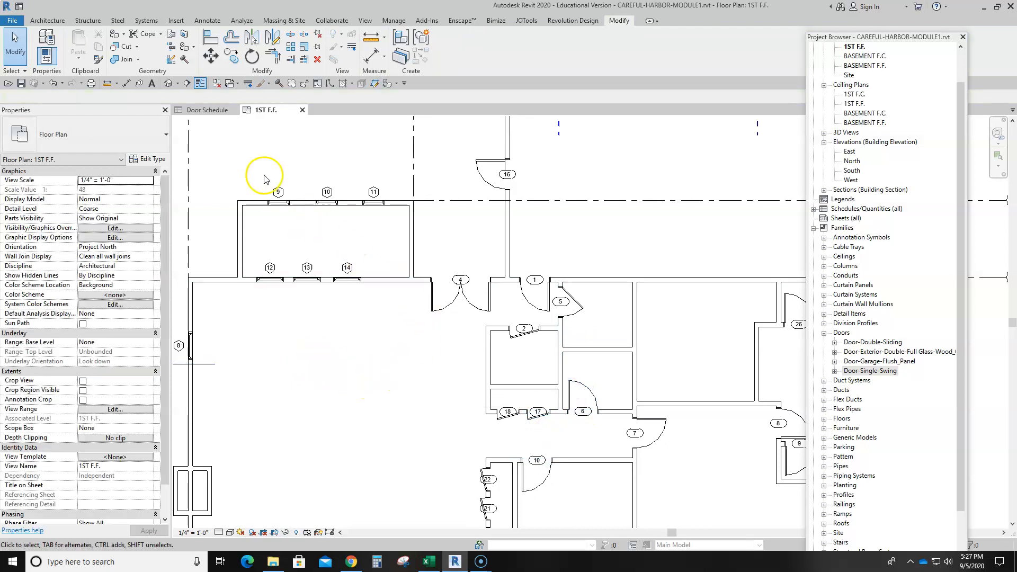
- Replace the Type field with the Family field in the Door Schedule
click(200, 111)
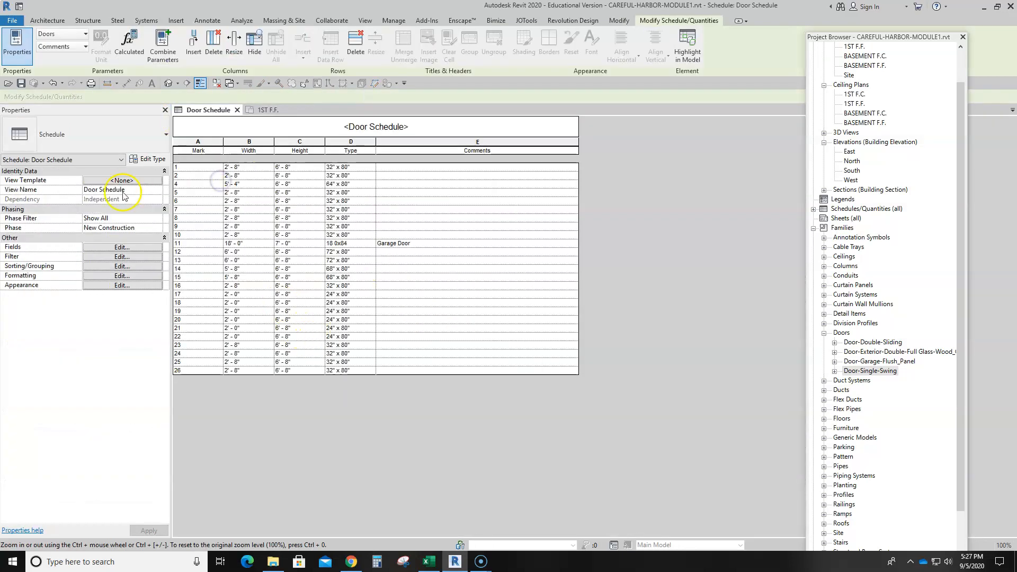
click(128, 247)
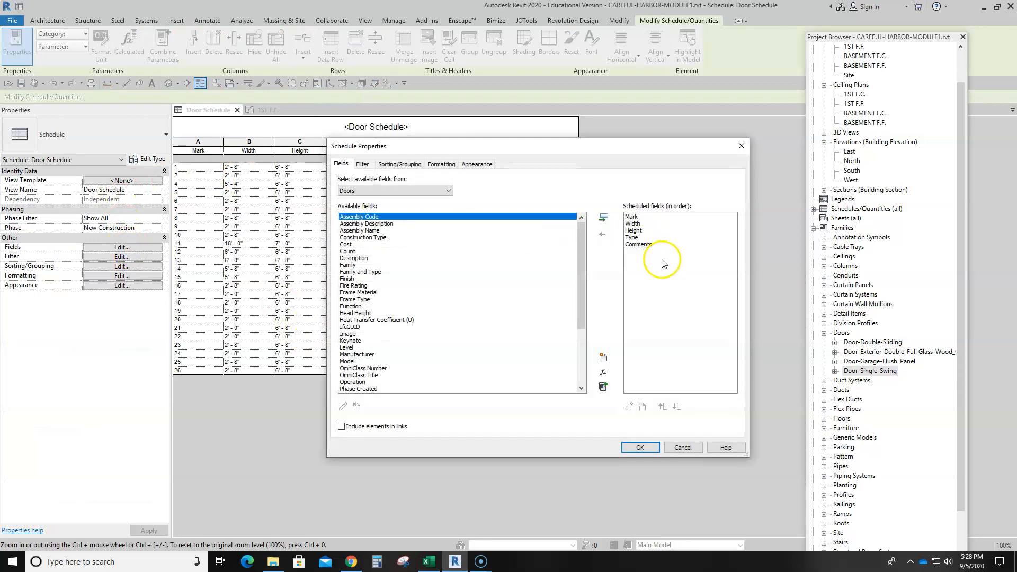
click(632, 238)
click(602, 234)
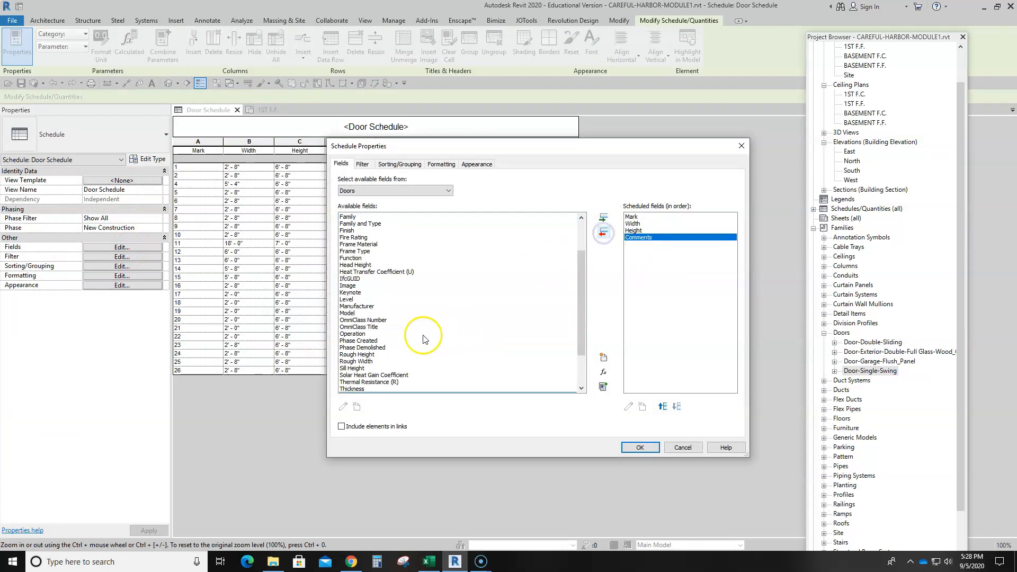
scroll(365, 241, up, 1)
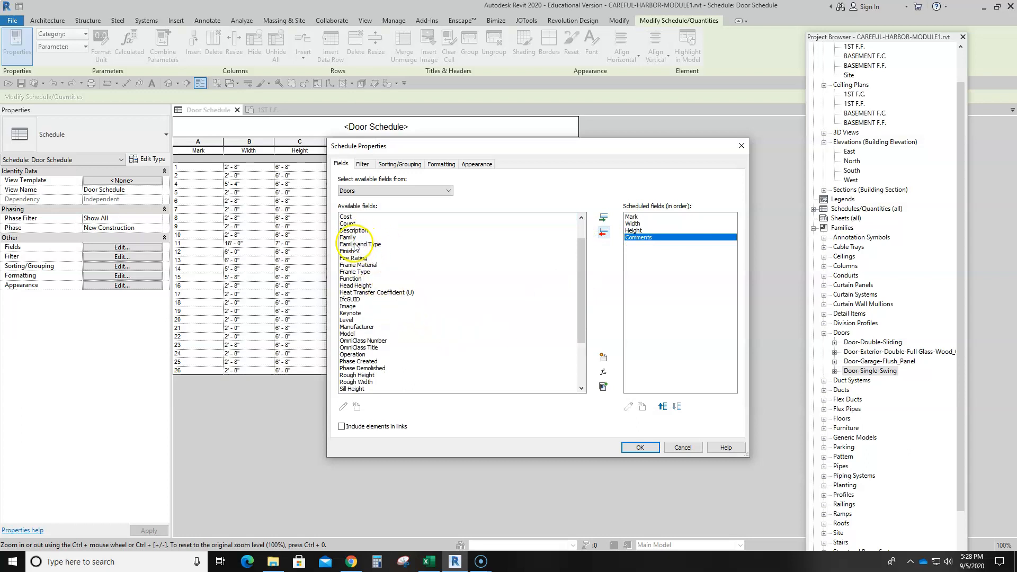
click(350, 237)
click(603, 218)
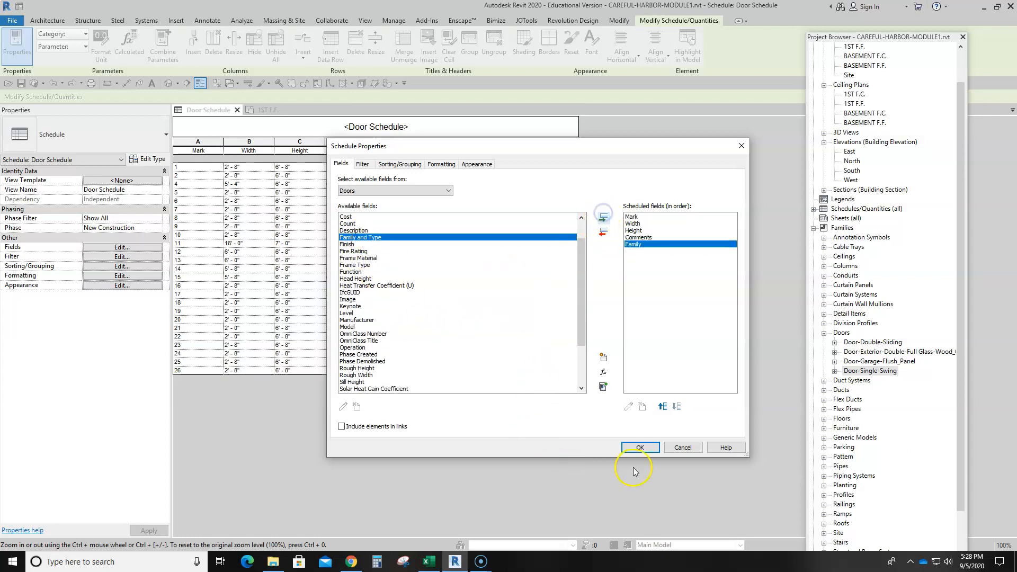
click(640, 447)
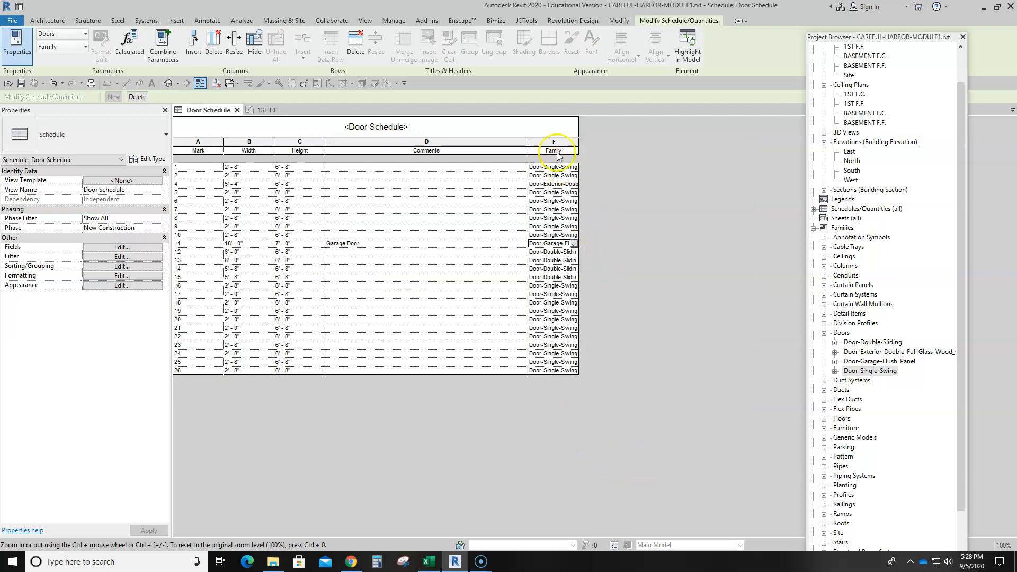
- Try to move the Family column ahead of Comments directly in the schedule table
drag(556, 152, 313, 152)
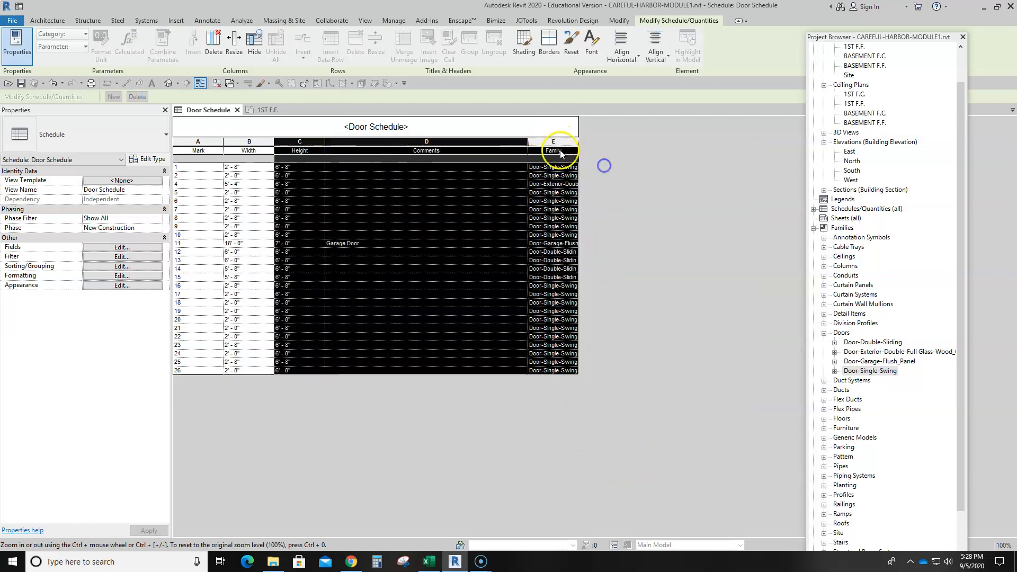
click(481, 201)
drag(554, 143, 436, 172)
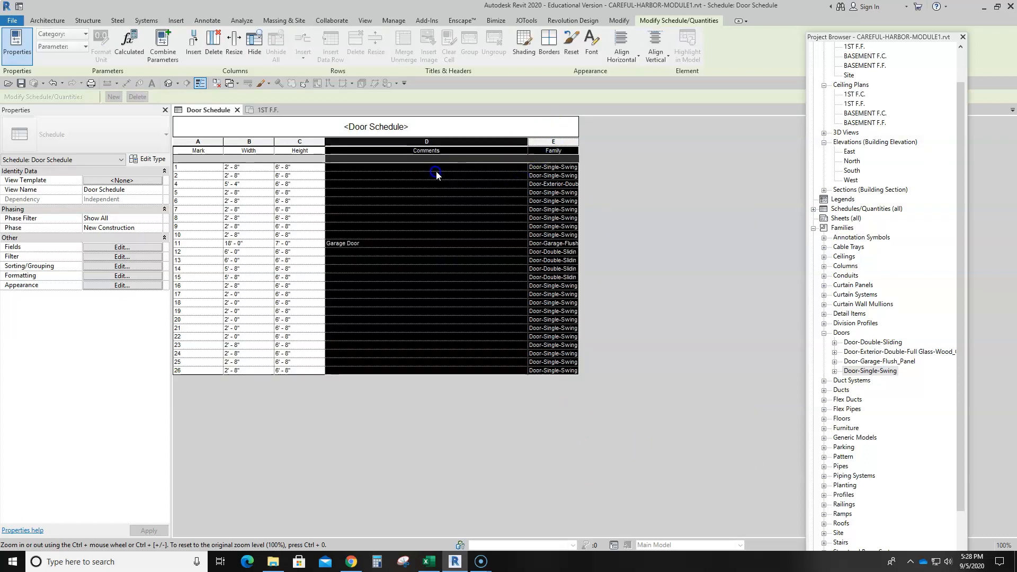
- Reorder the Door Schedule fields so that Family comes before Comments
click(122, 247)
click(632, 244)
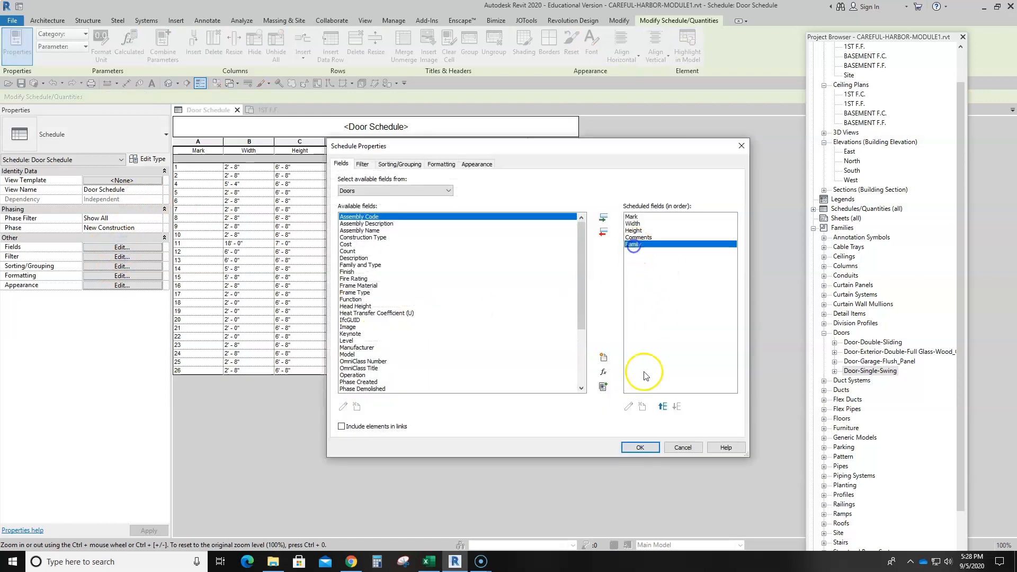
click(662, 407)
click(640, 447)
click(546, 450)
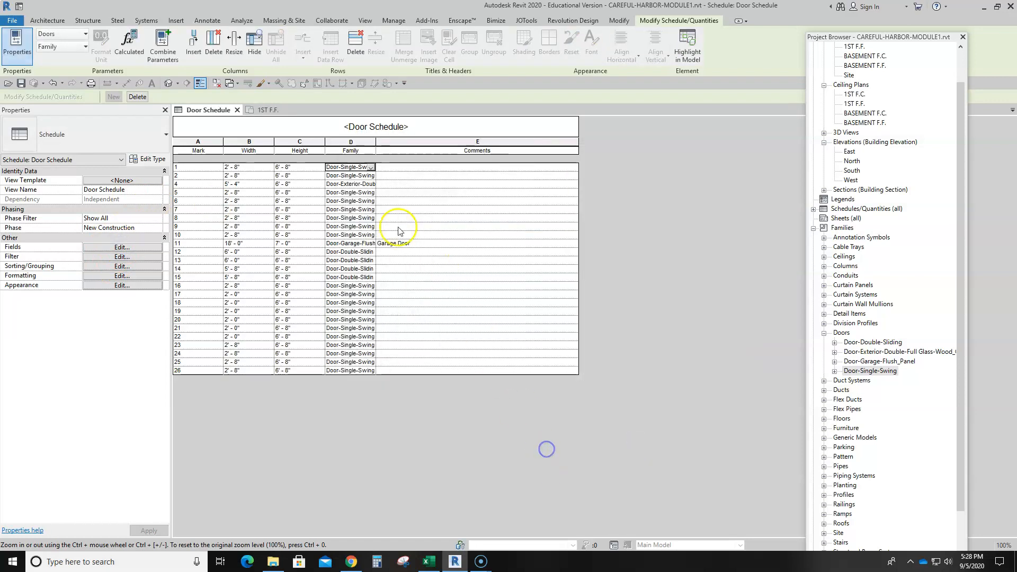
- Widen the Family column of the Door Schedule and clear the Garage Door comment from door 11
drag(375, 141, 406, 141)
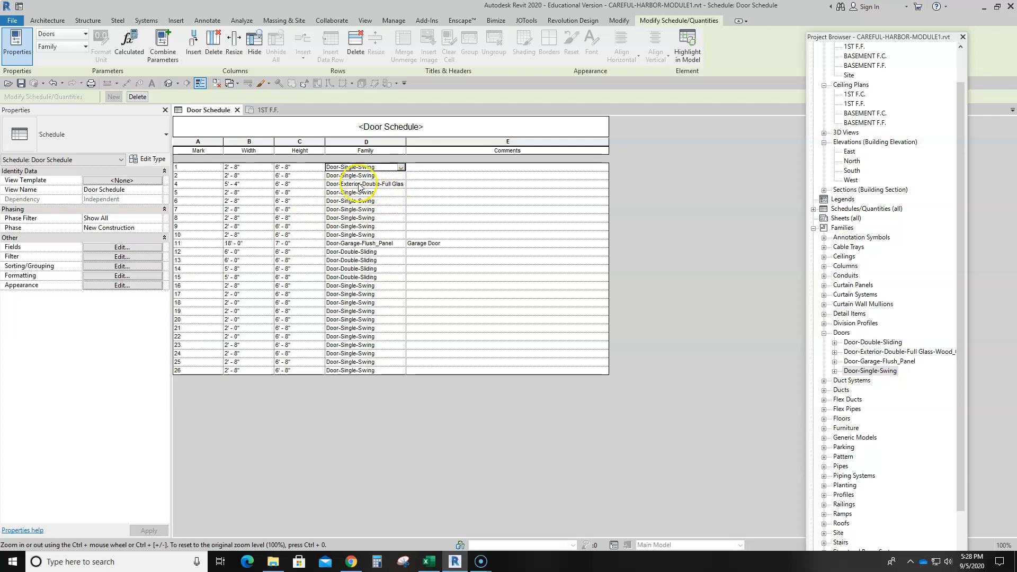
click(450, 243)
key(Delete)
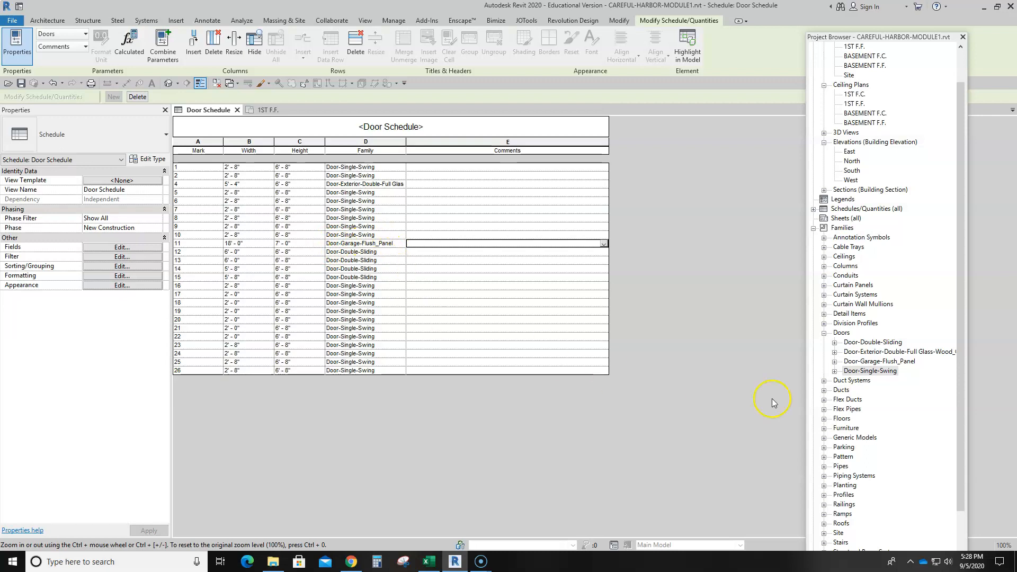
- Rename the door family Door-Garage-Flush_Panel to Door-Garage
click(879, 363)
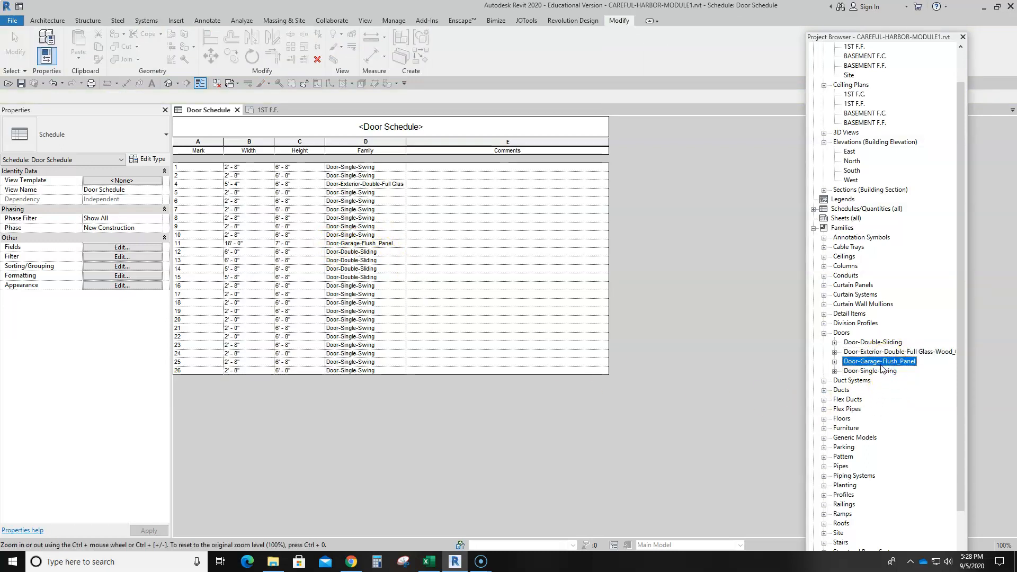
click(915, 361)
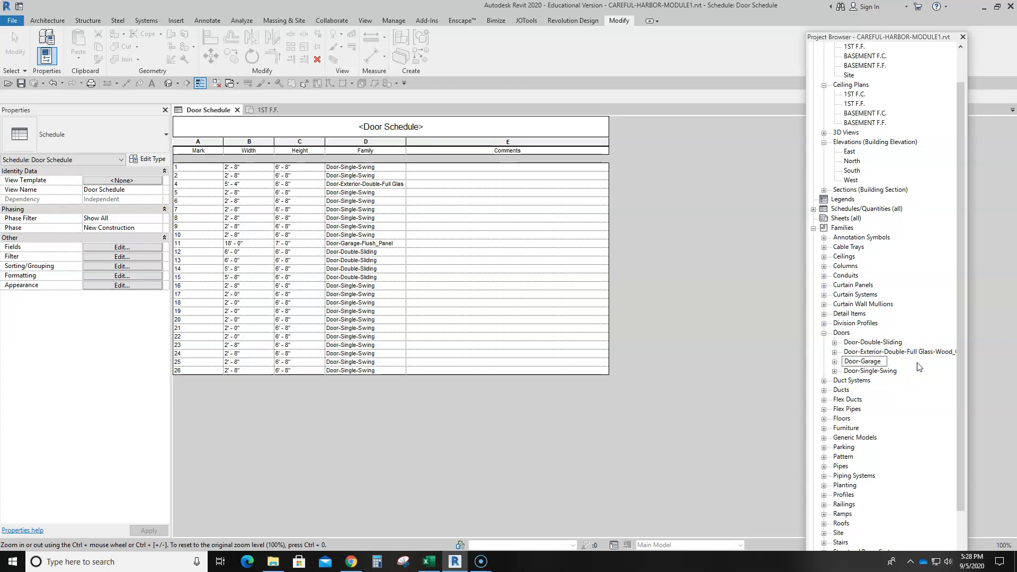
key(Return)
- Rename the door family Door-Exterior-Double-Full Glass-Wood_Clad to Door-Double-French
click(912, 352)
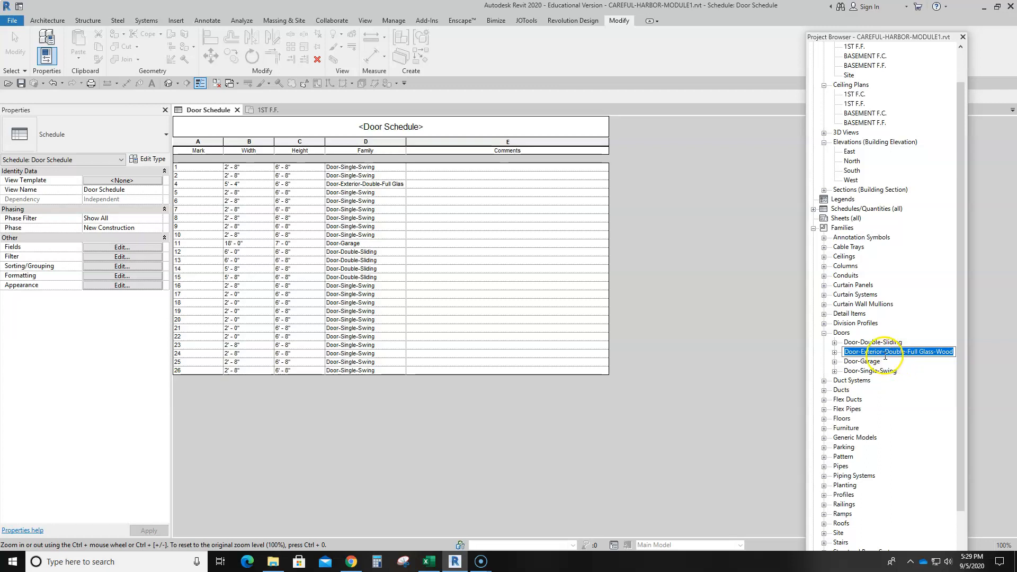
click(883, 352)
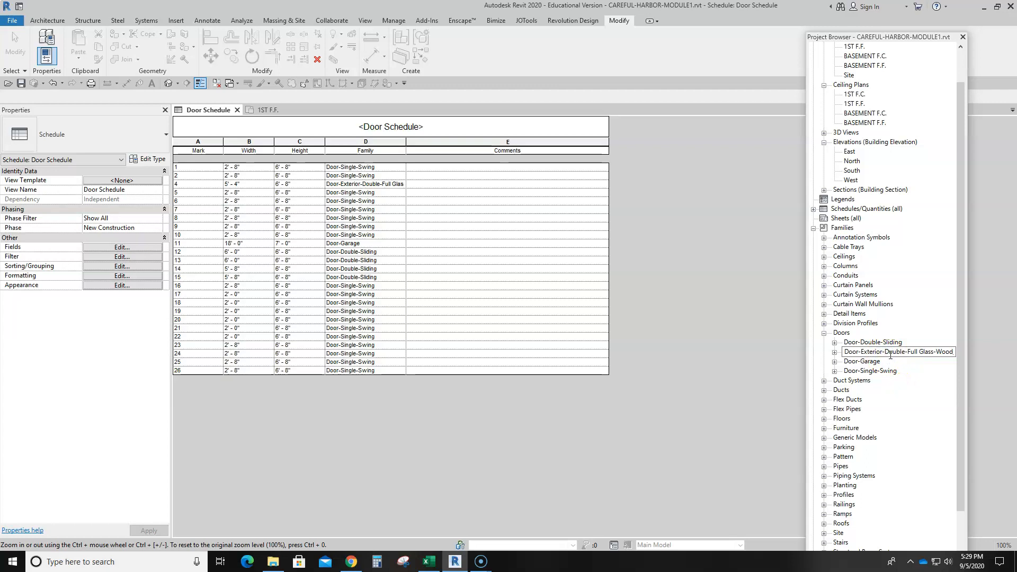
key(BackSpace)
key(BackSpace)
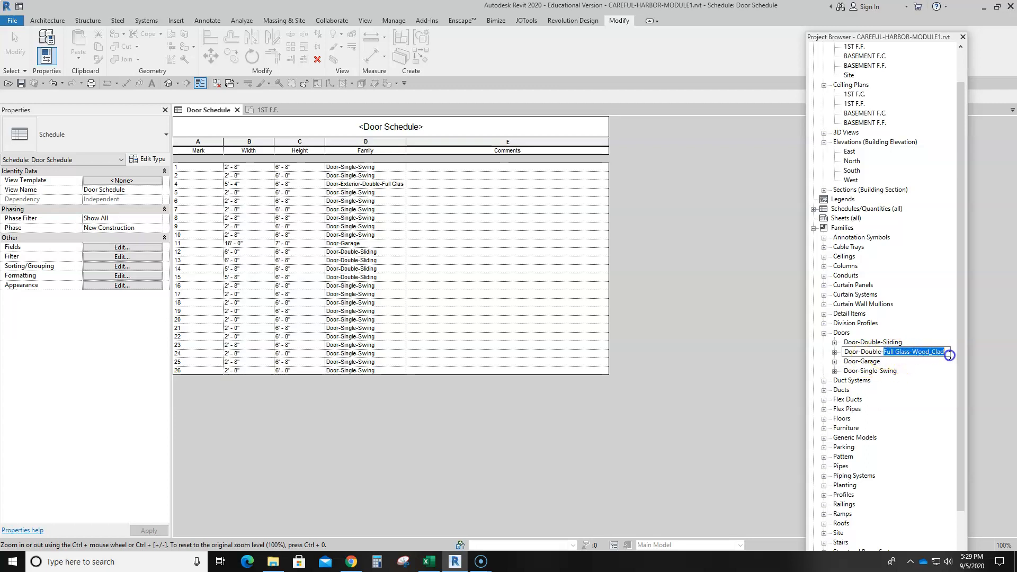
text(French)
key(Return)
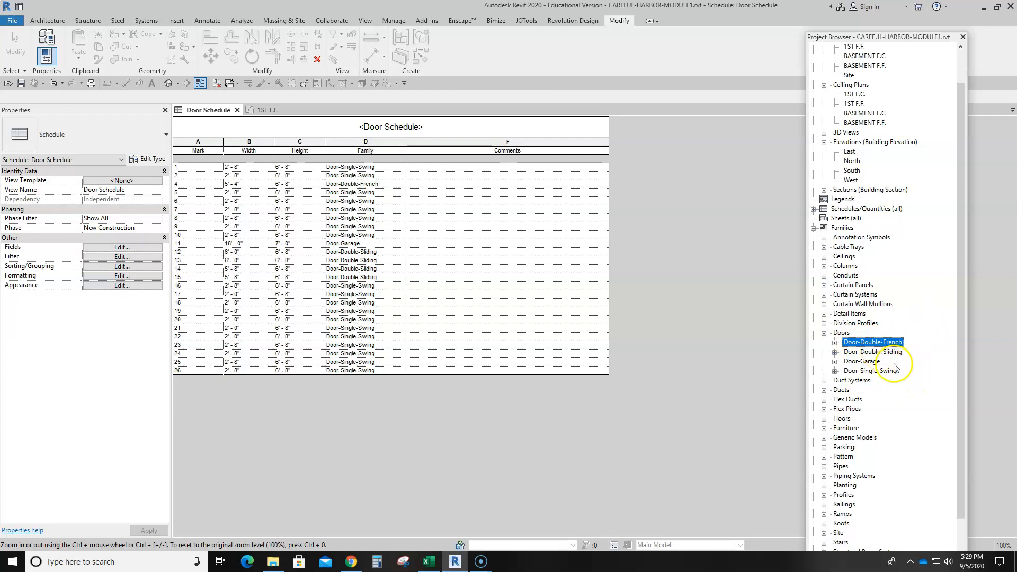
- Narrow the Family column slightly to fit the names and change its heading to Door Type
click(749, 379)
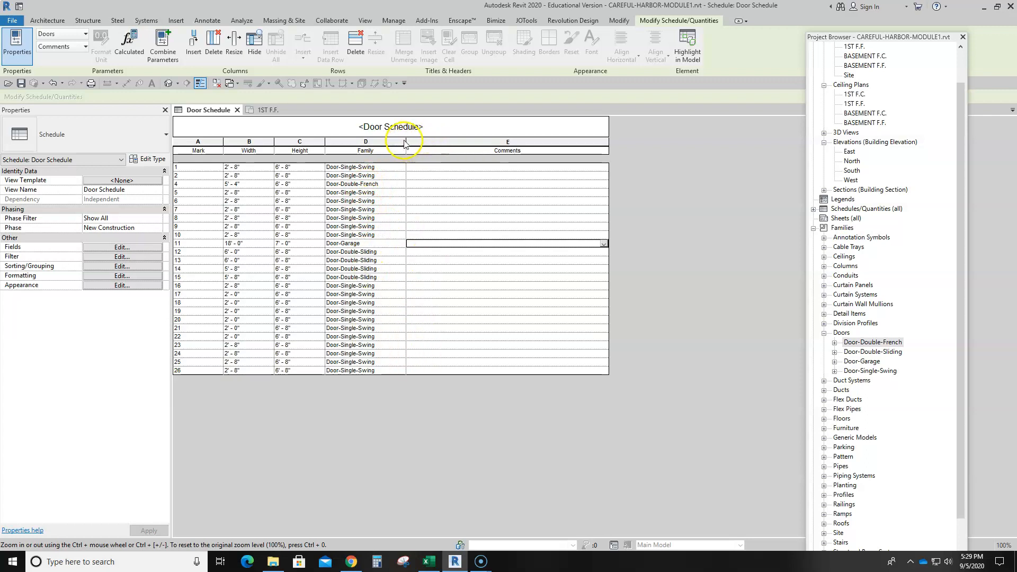
drag(405, 140, 393, 141)
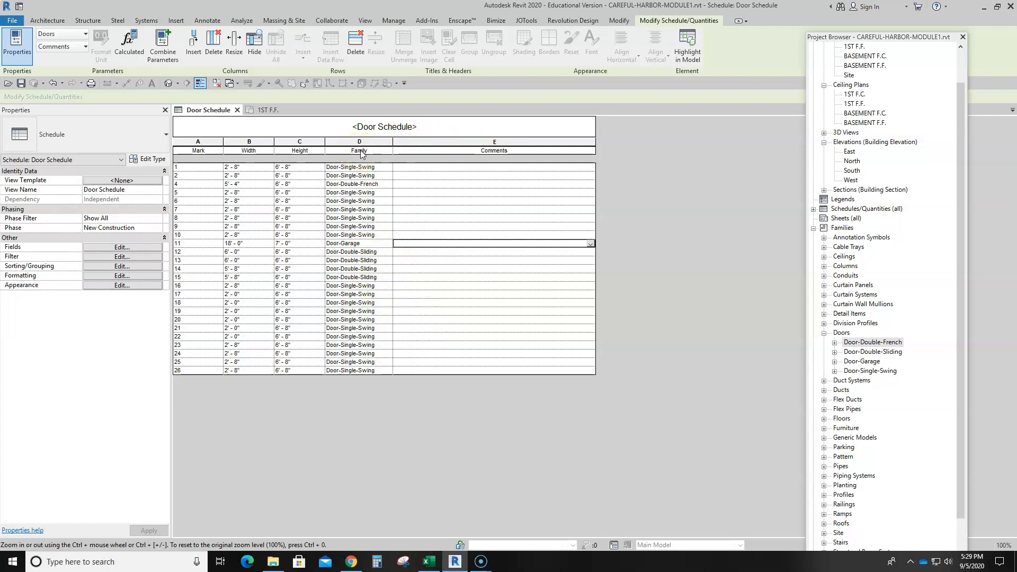
click(359, 150)
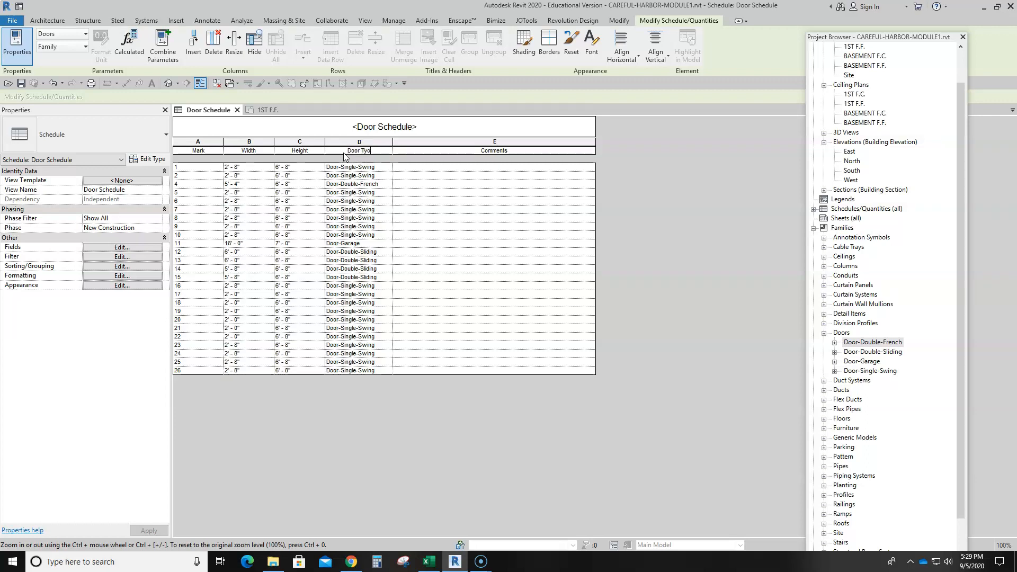
key(Down)
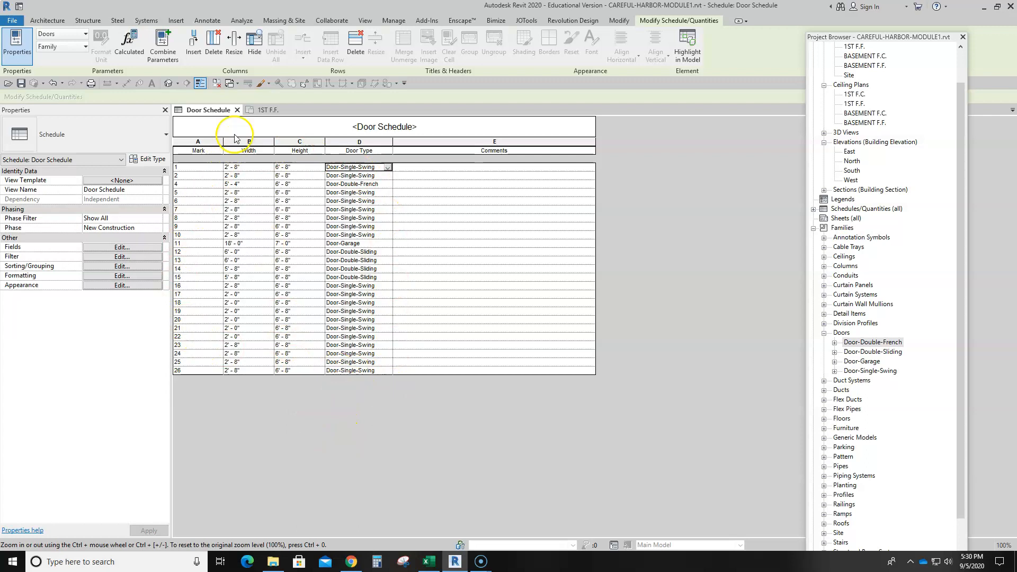
- Return to the 1ST F.F. plan and look over the whole floor layout
click(262, 113)
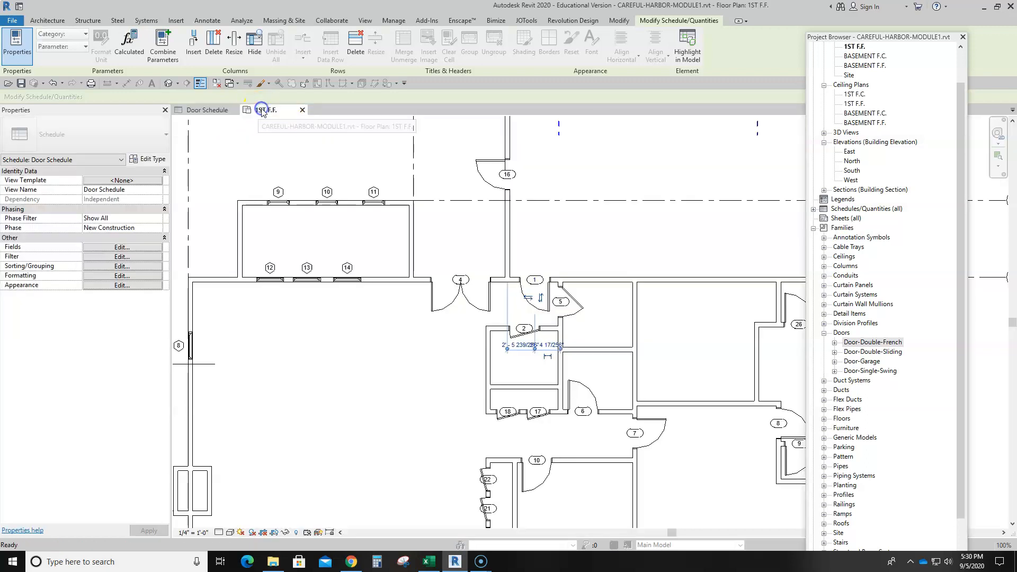
click(589, 321)
click(405, 365)
scroll(405, 365, down, 3)
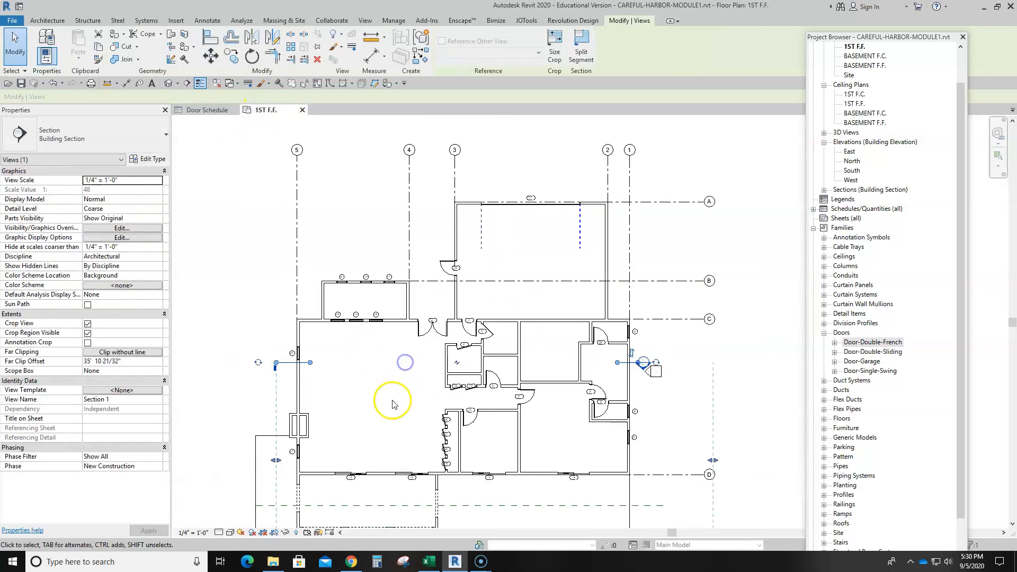
click(355, 208)
middle_drag(384, 224, 398, 189)
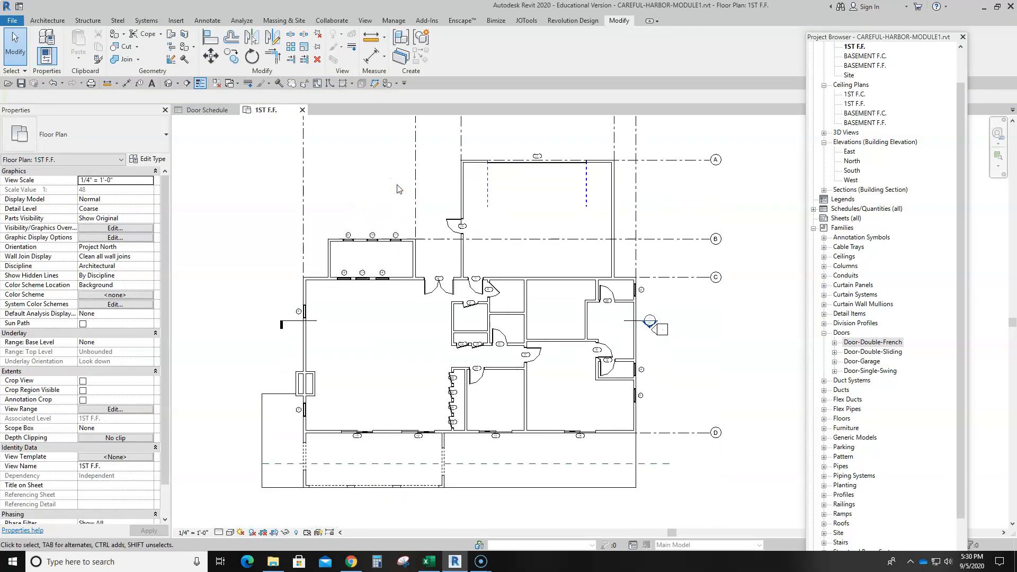
- Create a new schedule for the Windows category, named Window Schedule, in the New Construction phase
click(813, 228)
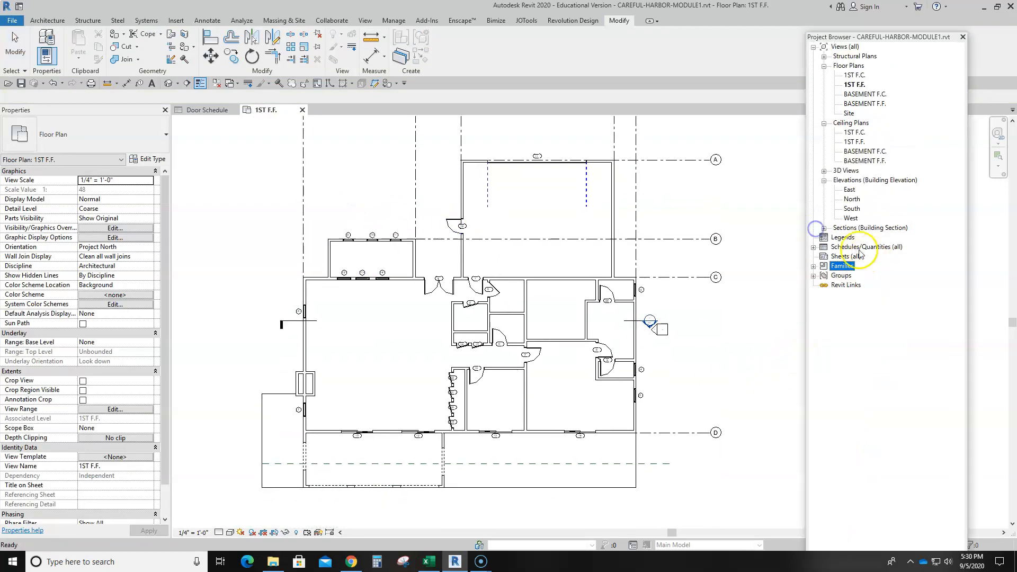
right_click(859, 253)
click(915, 258)
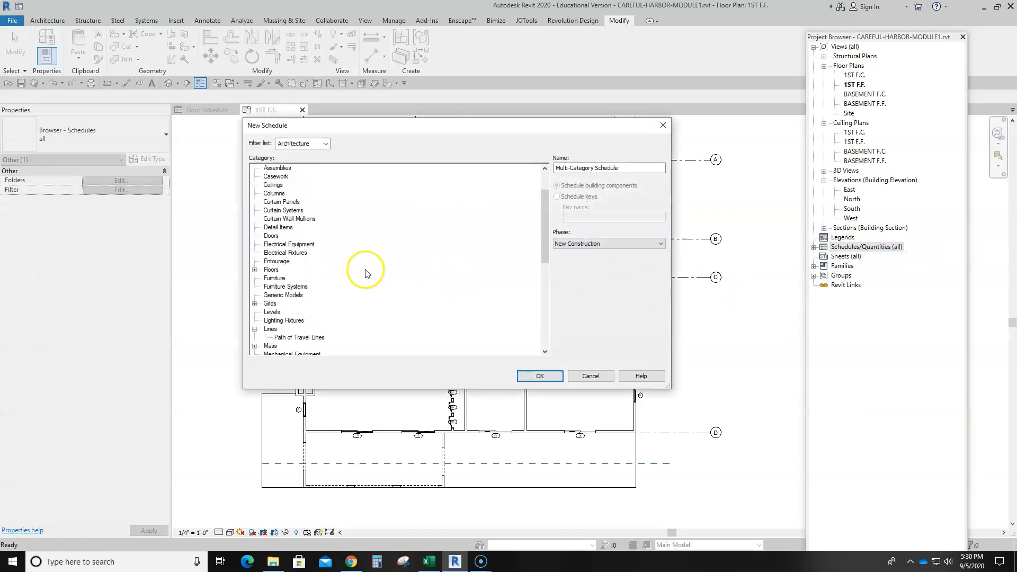
scroll(344, 280, down, 10)
click(276, 345)
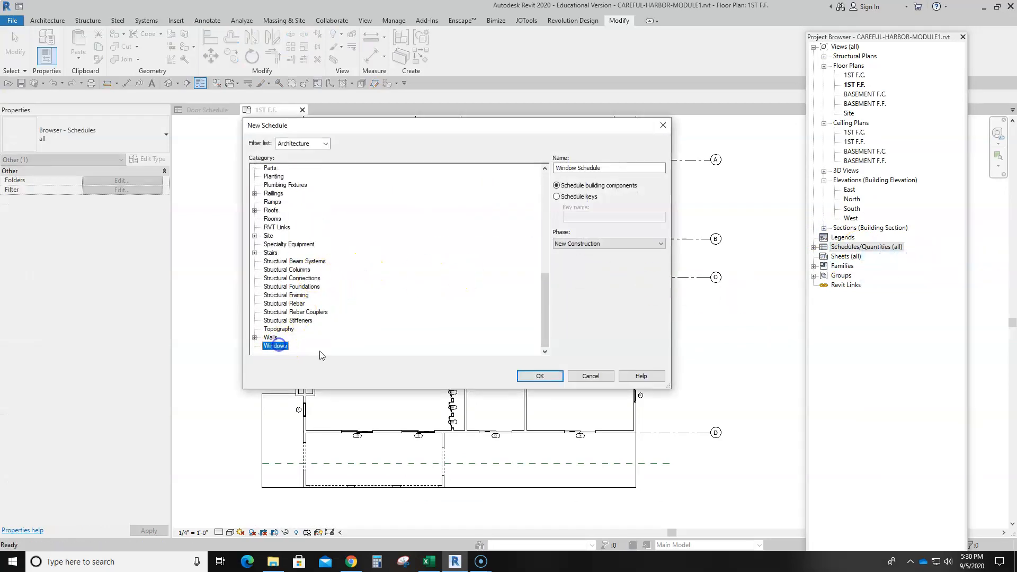
click(544, 375)
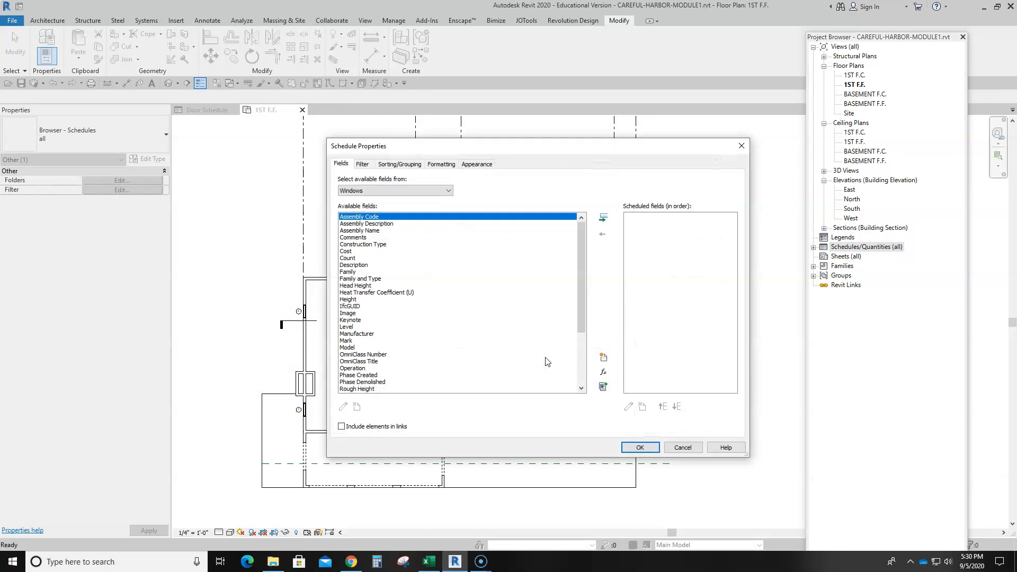
- Add the Mark, Width and Height fields to the window schedule, in that order
scroll(373, 291, down, 4)
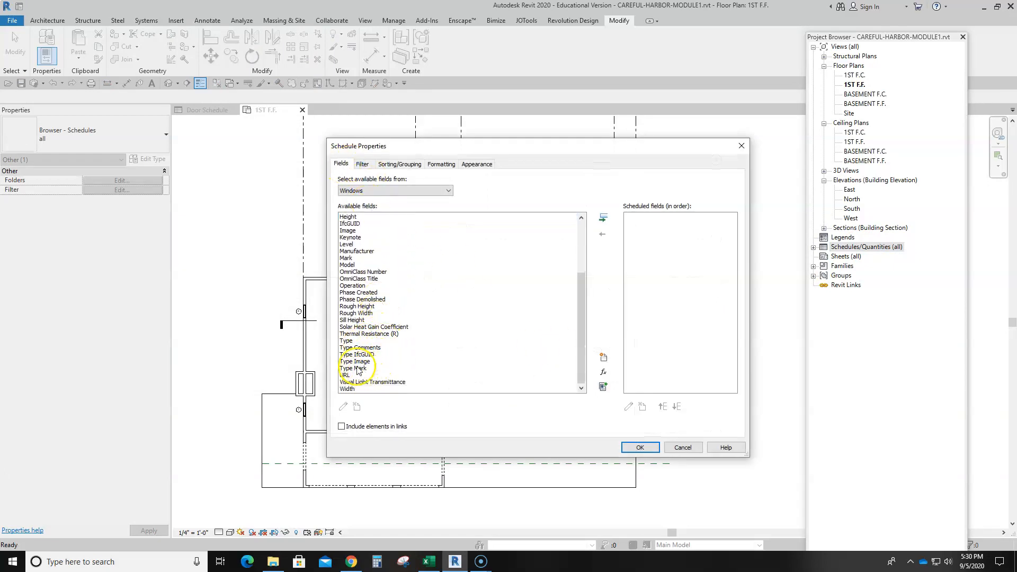
click(347, 258)
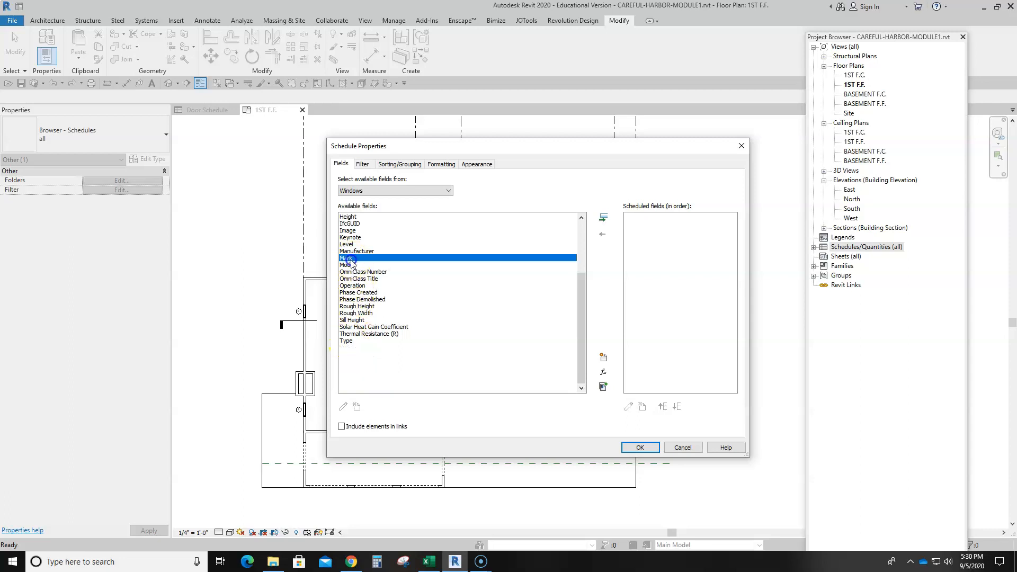
click(604, 219)
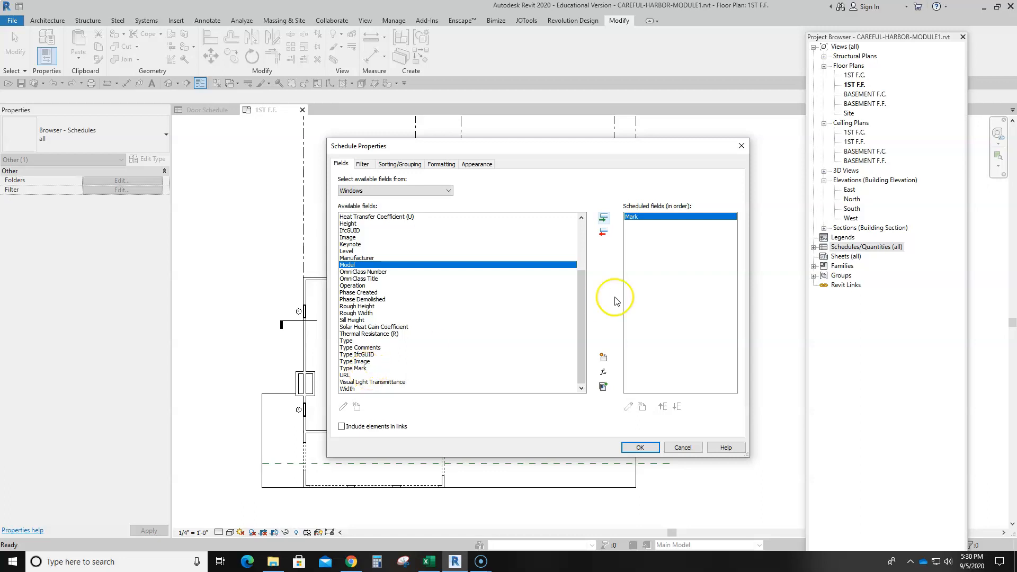
scroll(438, 313, up, 5)
scroll(368, 299, down, 5)
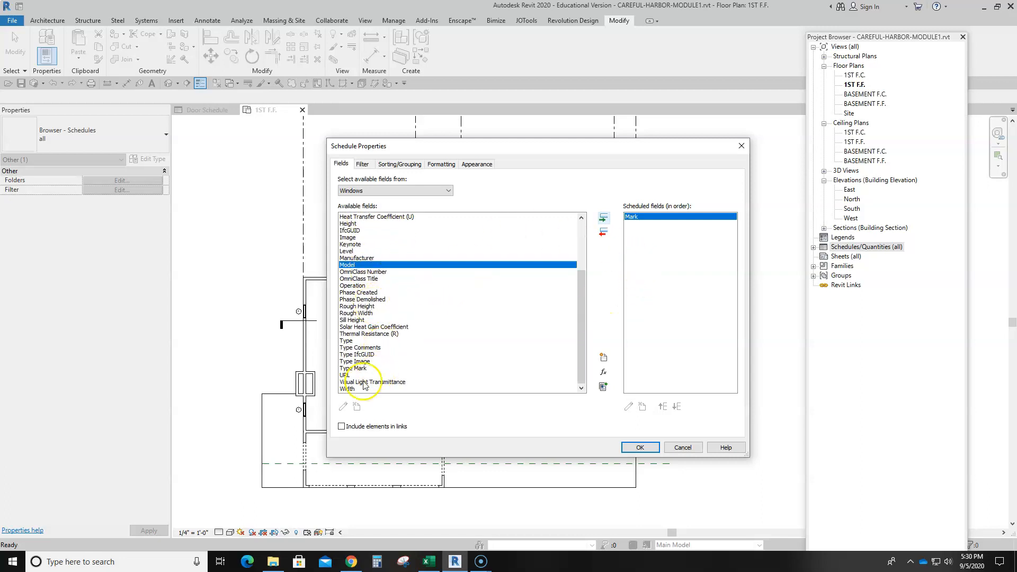
click(346, 389)
click(603, 221)
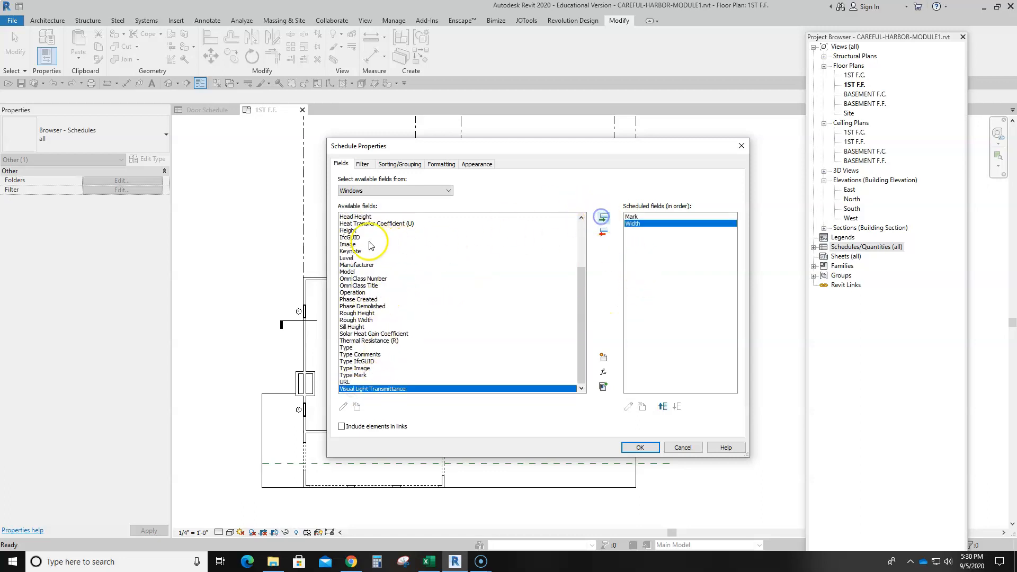
click(347, 231)
click(605, 219)
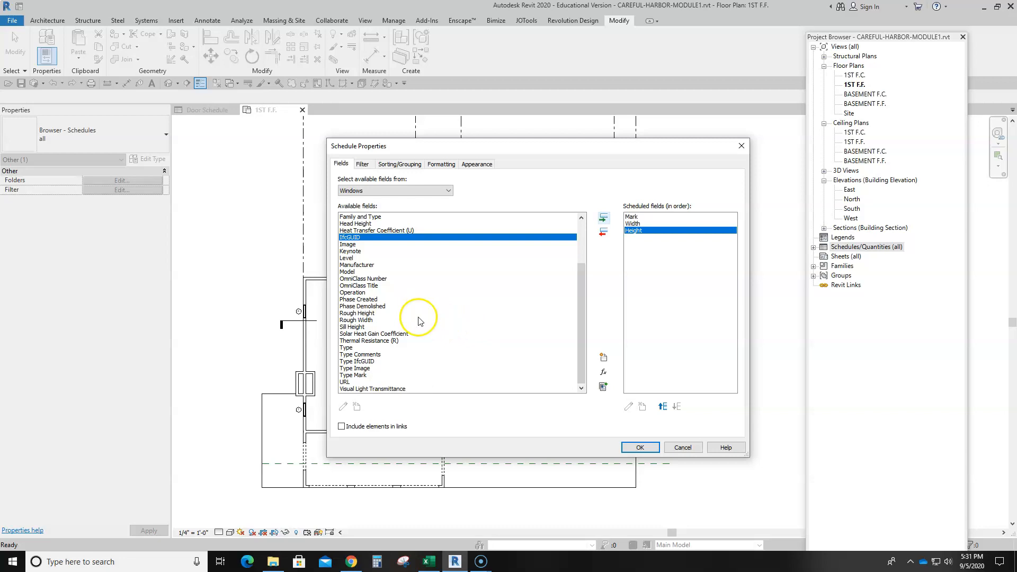
- Add the Comments field after Height and generate the window schedule
scroll(350, 259, up, 3)
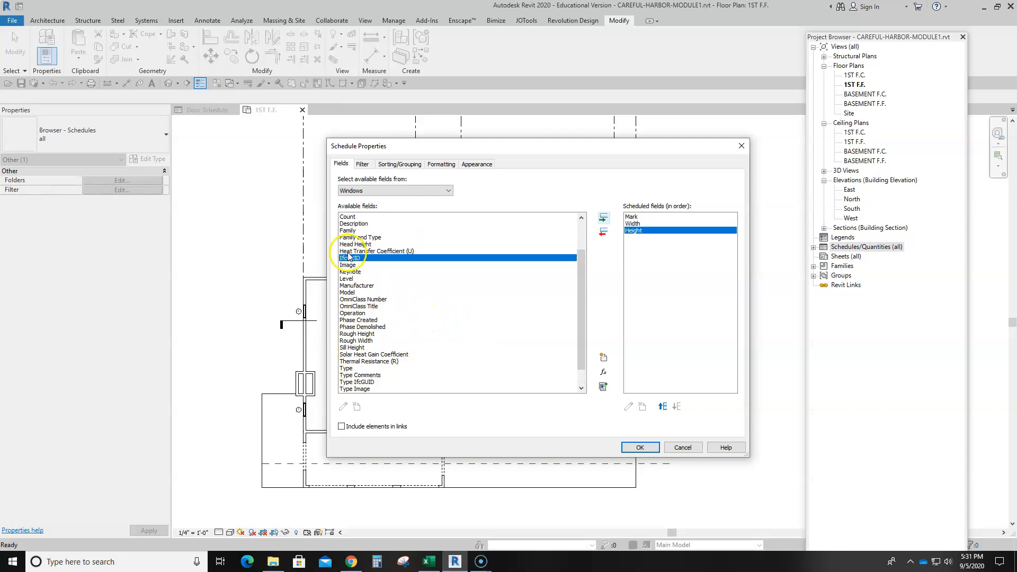
click(352, 238)
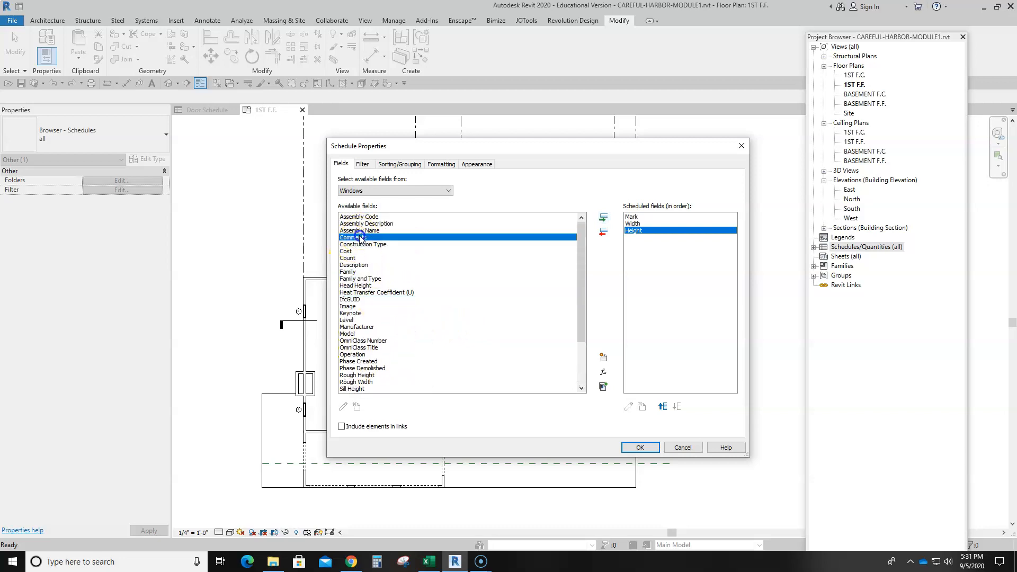
click(602, 218)
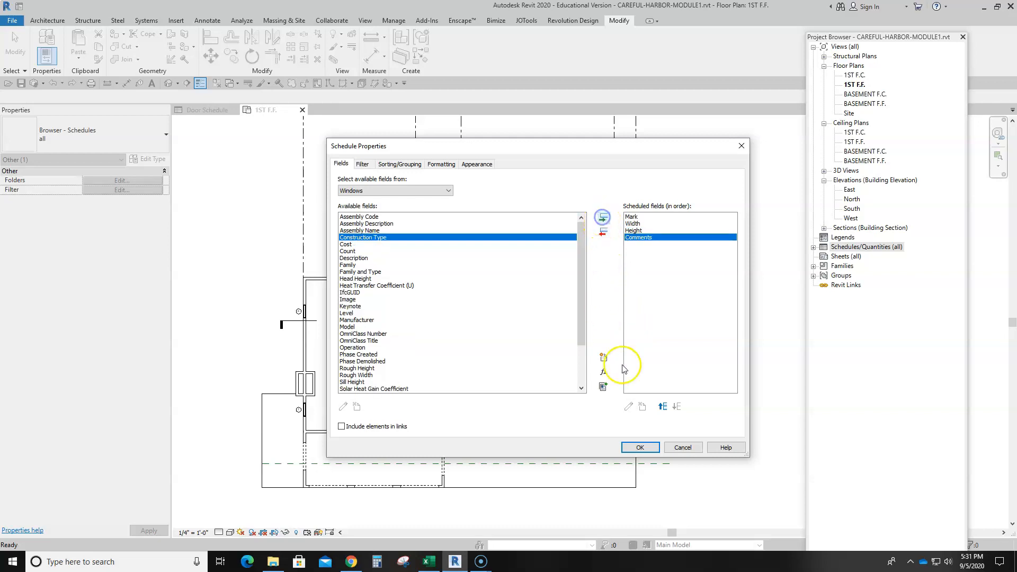
click(631, 447)
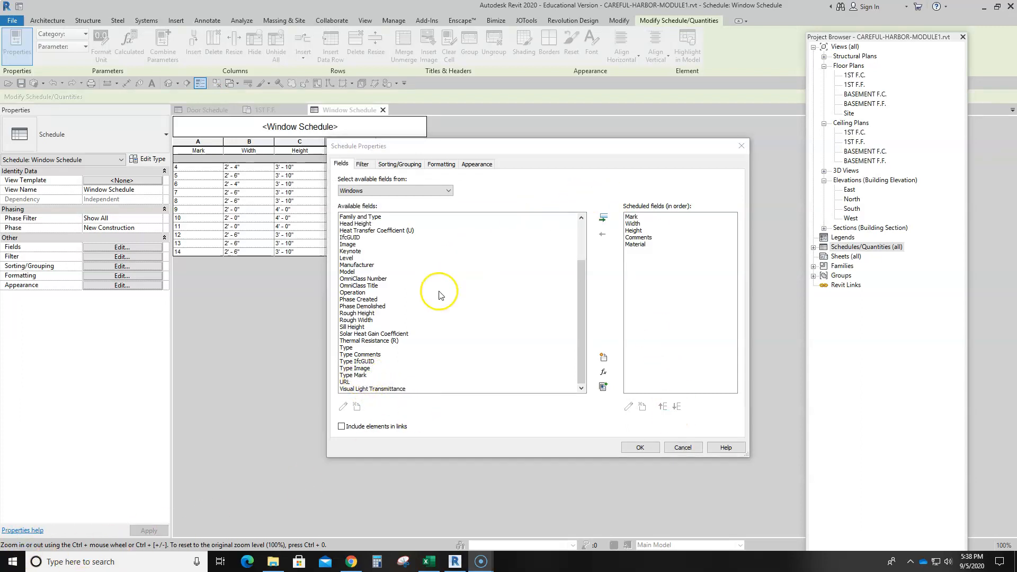
- Check the properties of the window schedule's Material parameter and delete the parameter
drag(473, 148, 432, 219)
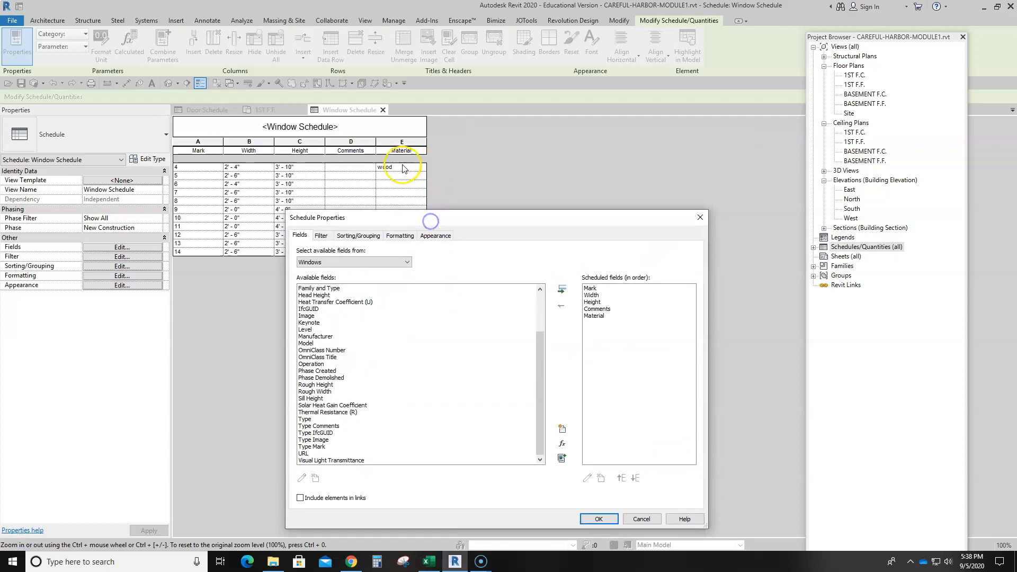
click(596, 315)
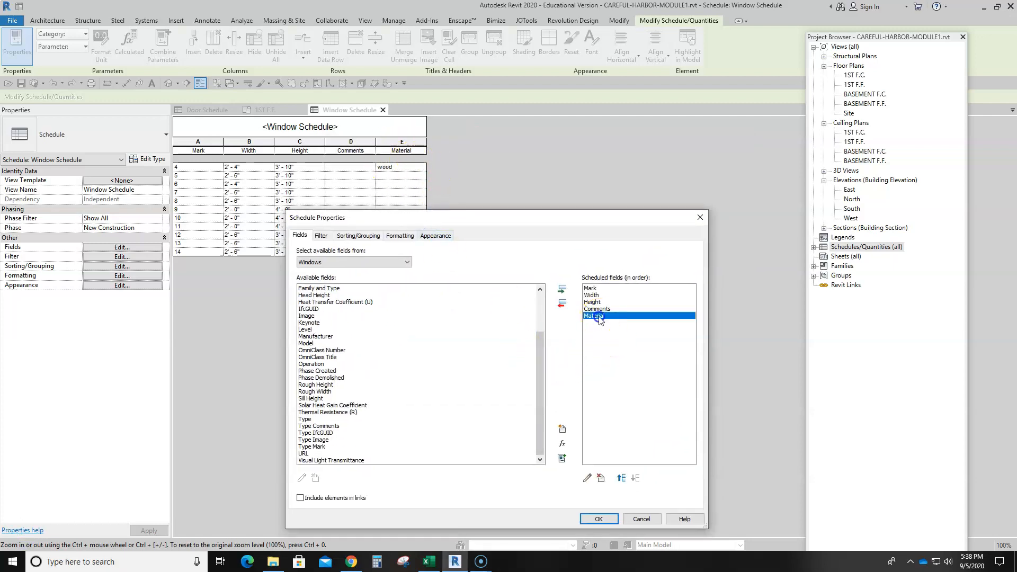
click(588, 478)
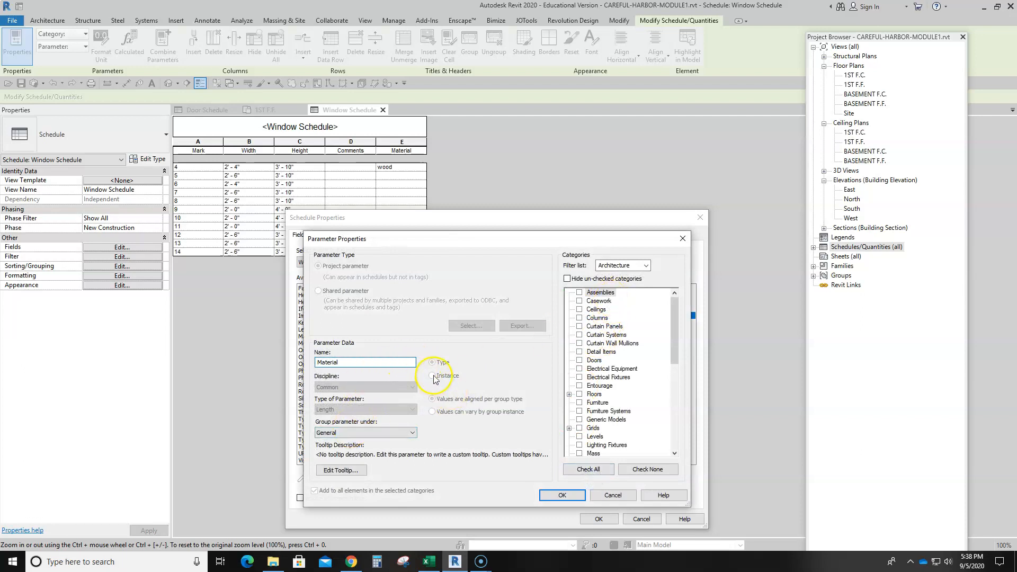
click(613, 494)
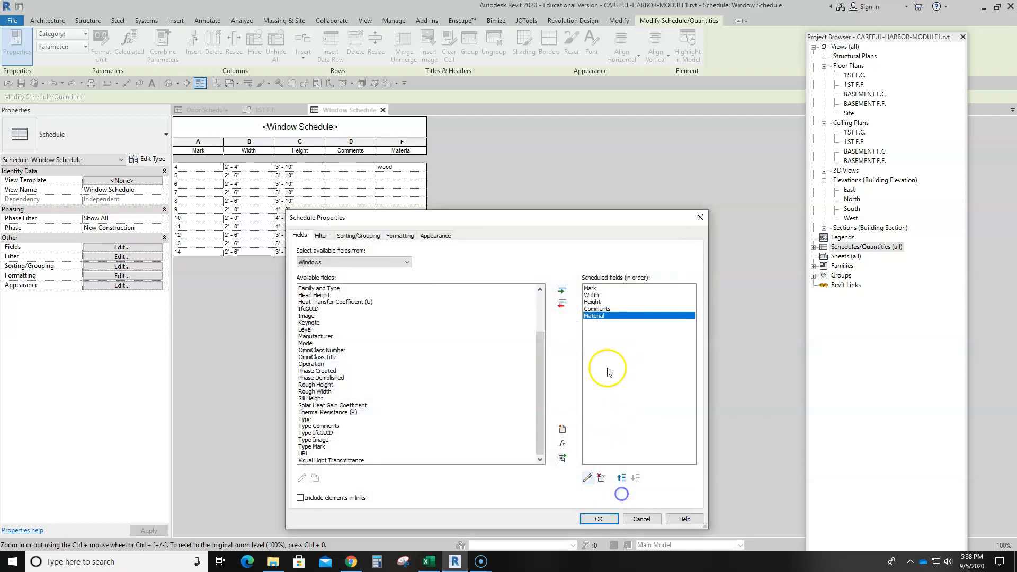
click(600, 478)
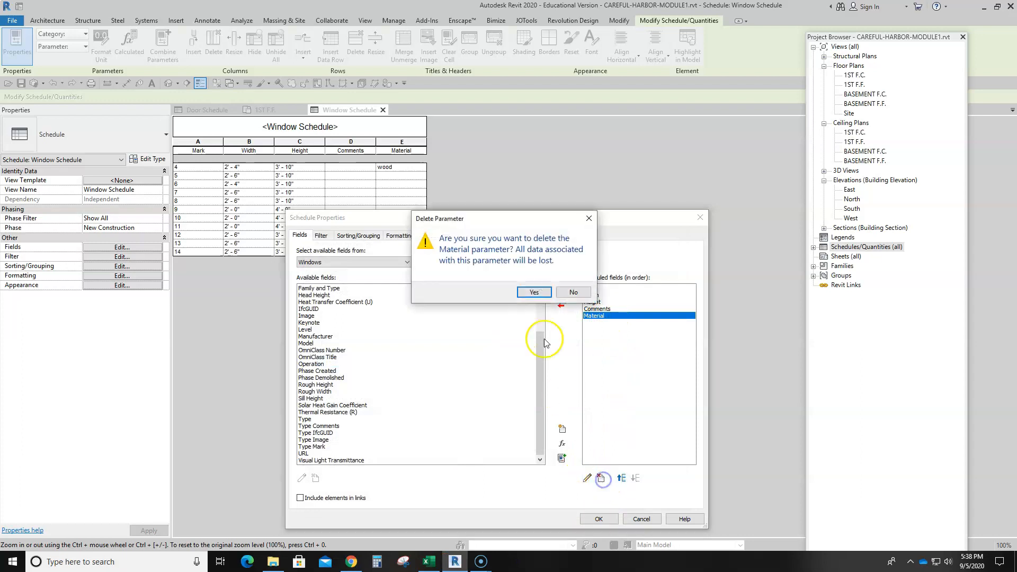
click(528, 289)
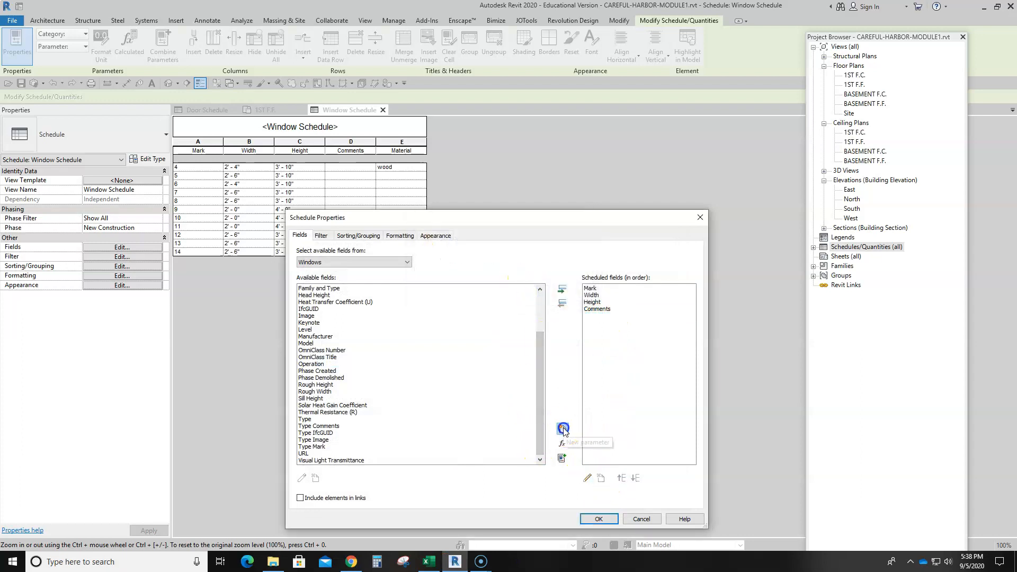
- Create an instance project parameter named material, of type Length and grouped under General, and apply it to the window schedule
click(562, 429)
text(material)
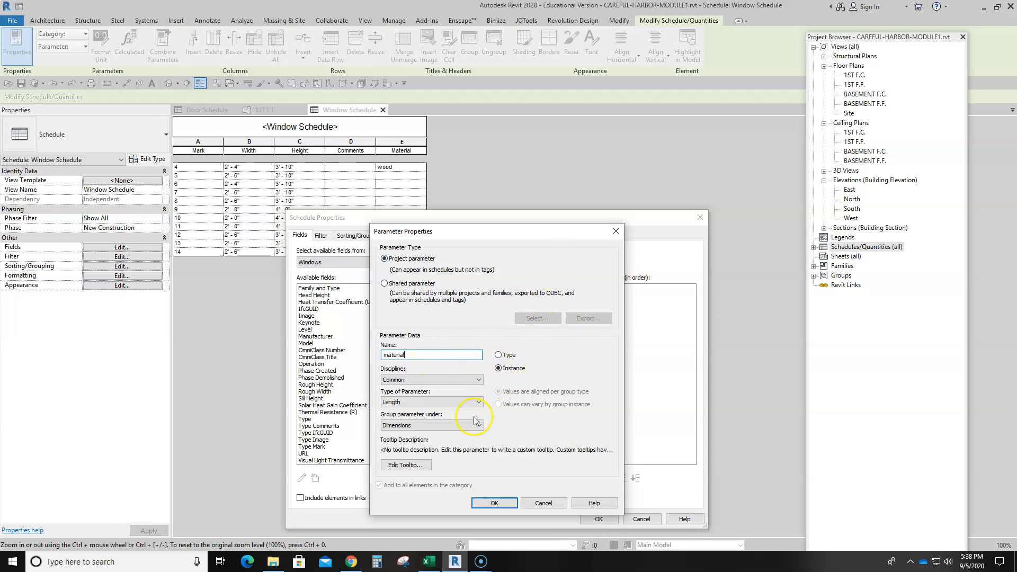
click(476, 424)
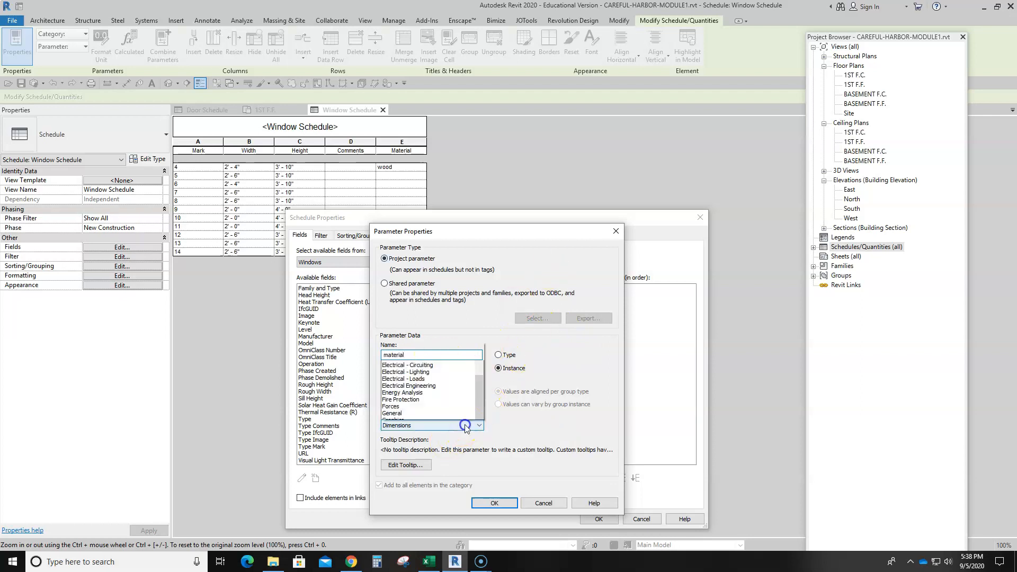
click(412, 284)
click(487, 506)
click(598, 518)
- Try to enter wood as the material of window 4 in the schedule
click(390, 170)
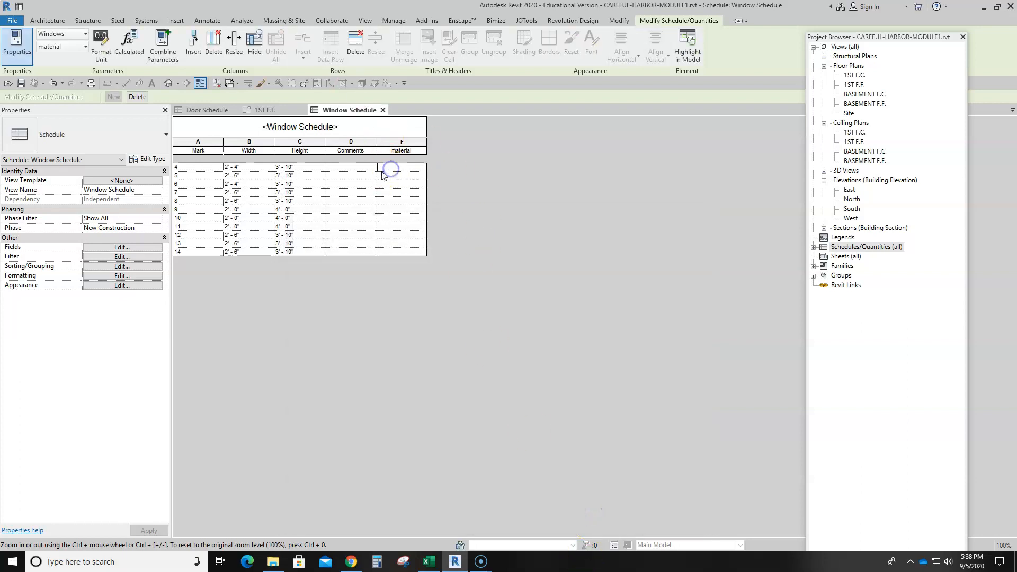
key(Return)
click(567, 279)
click(386, 174)
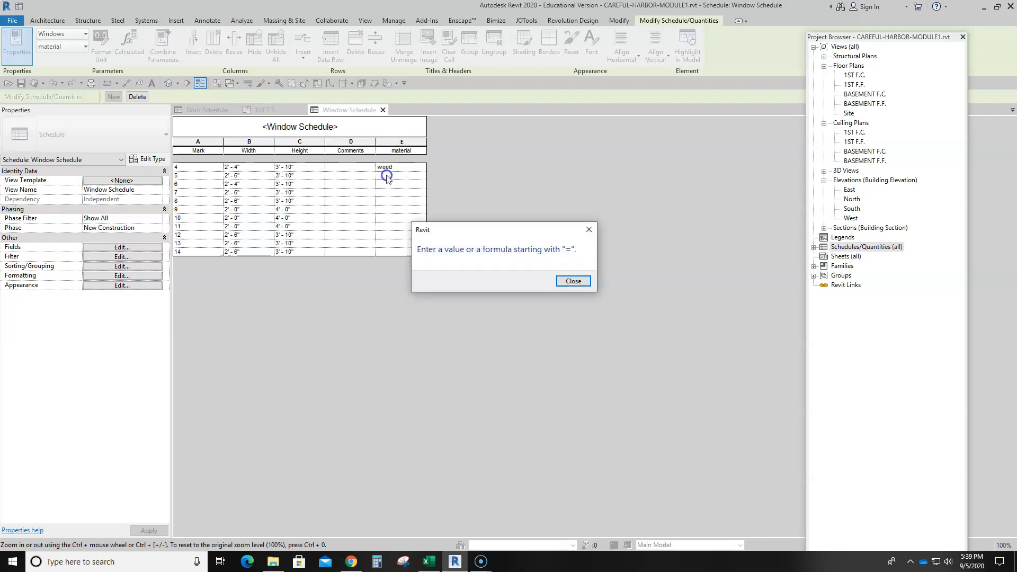
key(Escape)
- Check the type of the material parameter in the window schedule's fields and delete the parameter
click(139, 247)
click(596, 316)
click(587, 478)
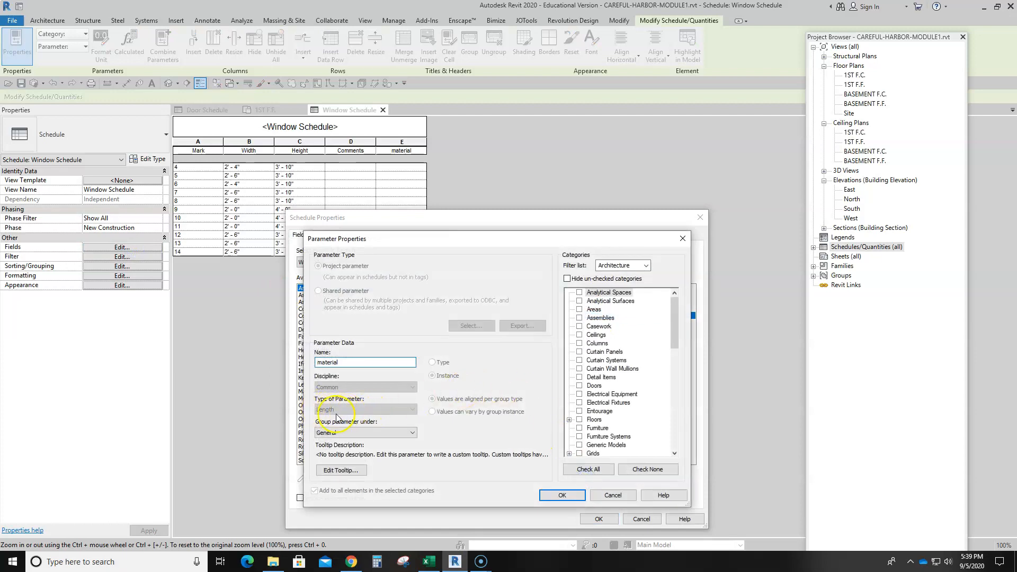
click(612, 494)
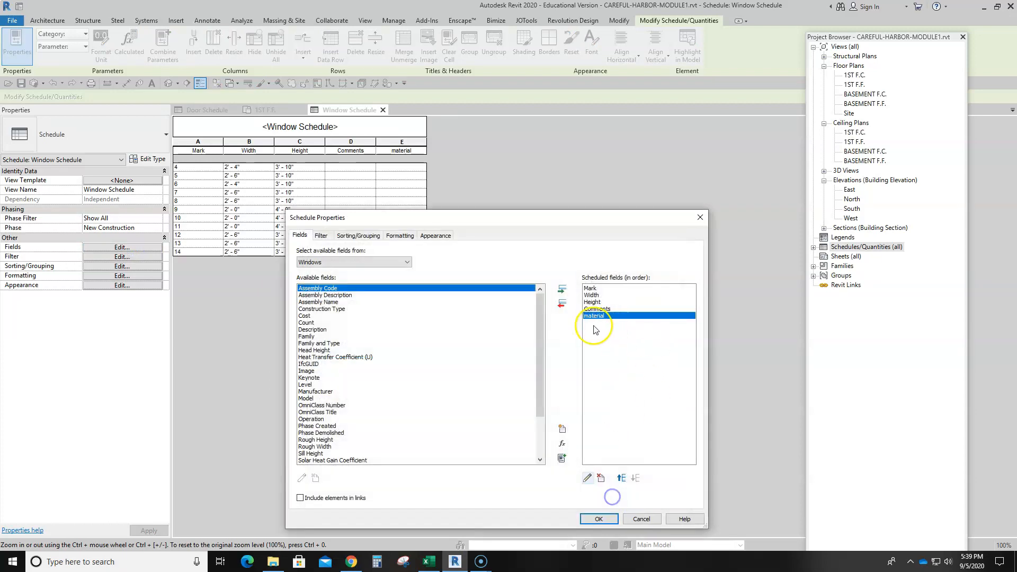
click(601, 478)
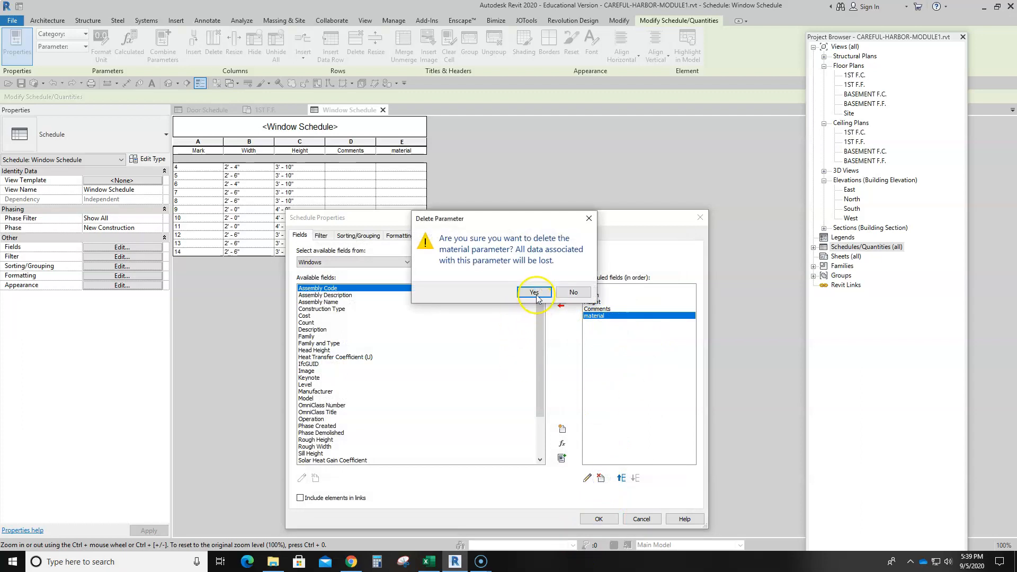
click(538, 290)
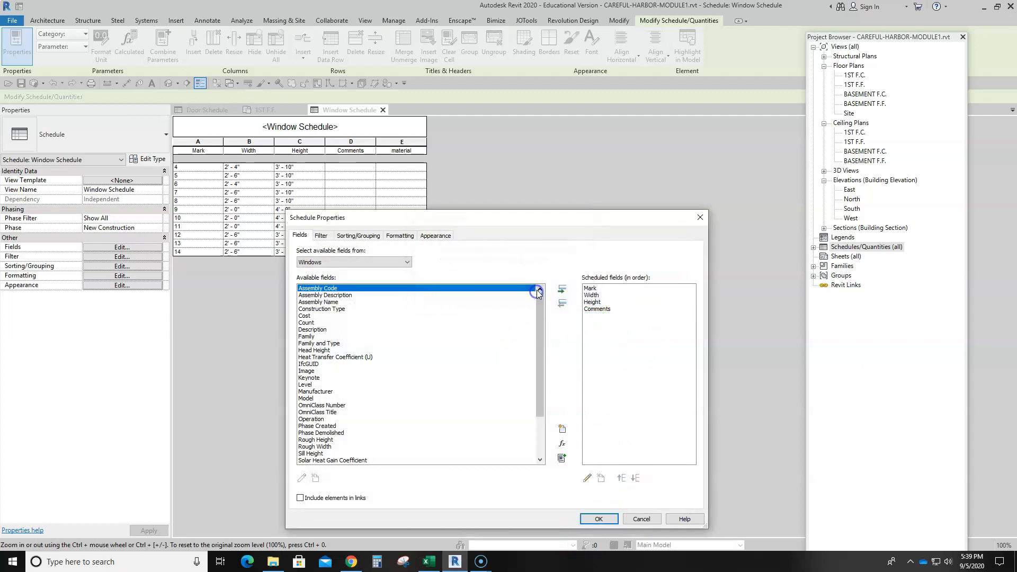
- Create an instance project parameter named Material, of type Text and grouped under Text, and apply it to the window schedule
click(560, 429)
text(Material)
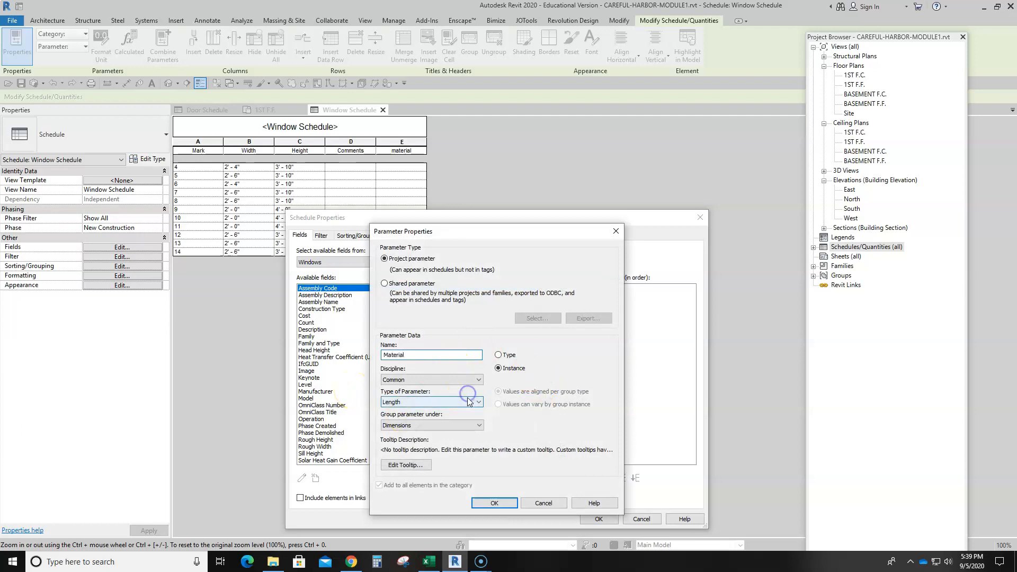
click(461, 402)
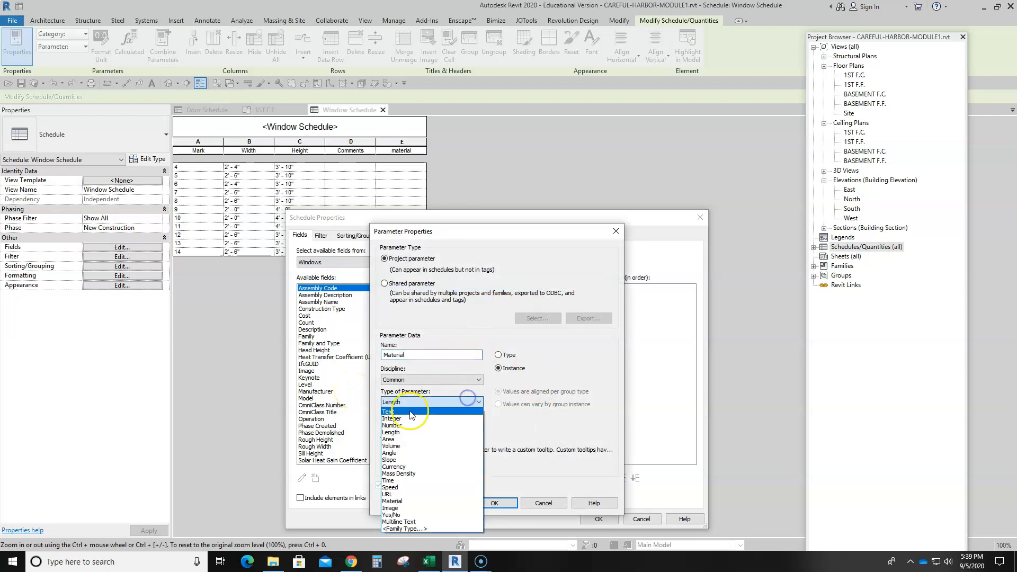
click(465, 413)
click(465, 426)
click(465, 422)
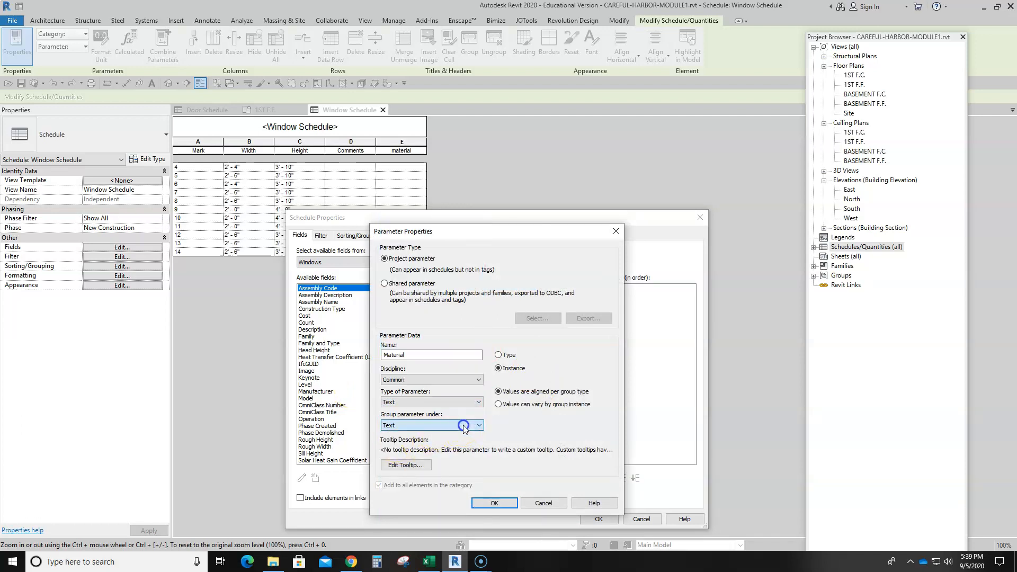
click(494, 504)
click(597, 518)
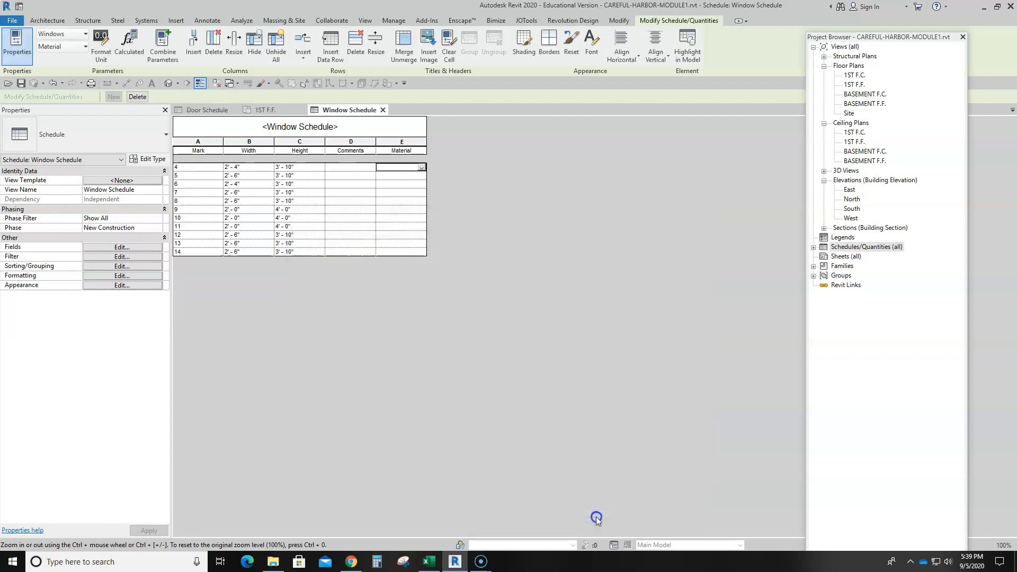
- Enter wood as the material of window 4 and metal as the material of window 5
click(398, 168)
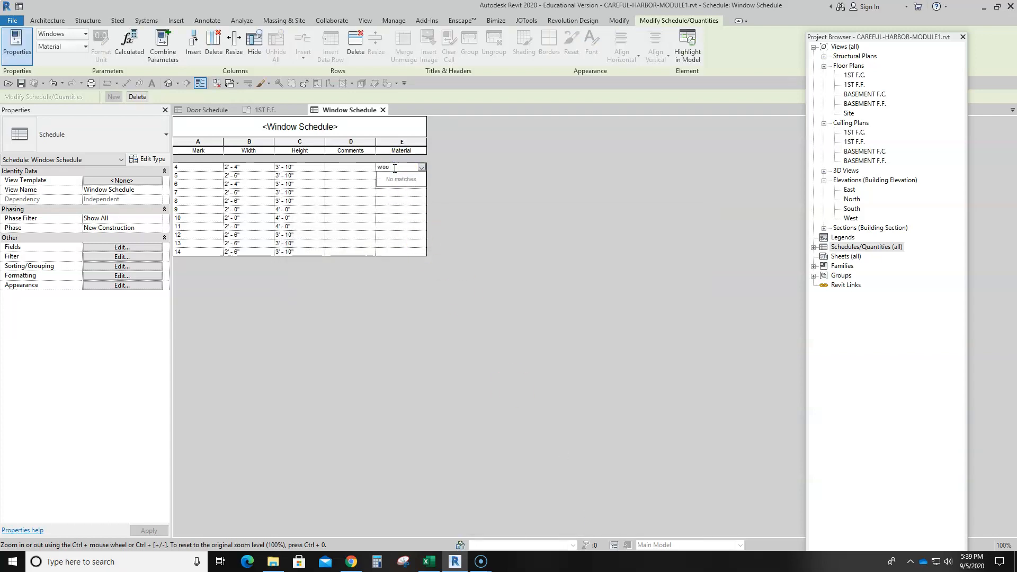
click(401, 175)
text(metal)
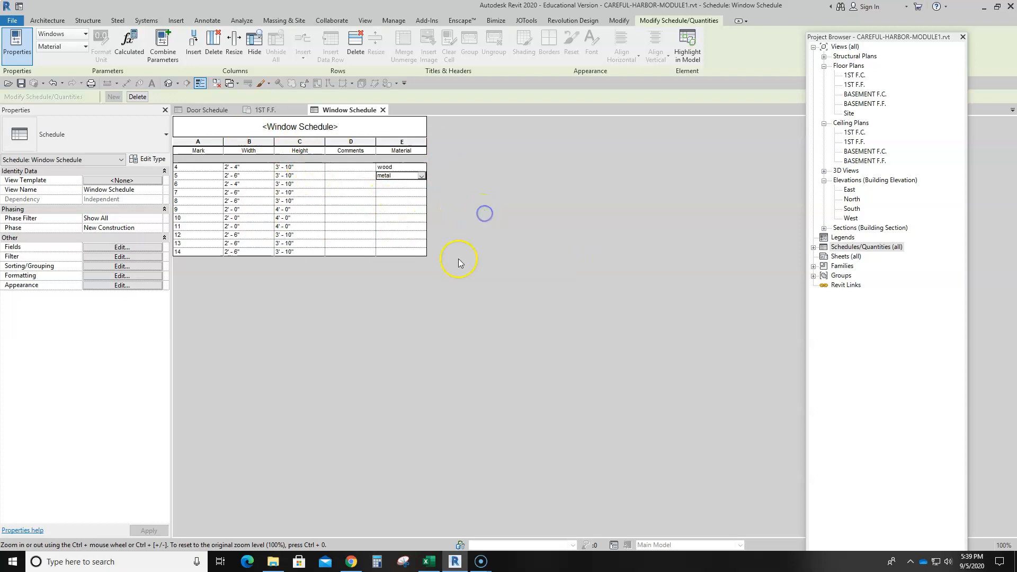
- Return to the 1ST F.F. plan and clear the window selection
click(264, 109)
click(286, 234)
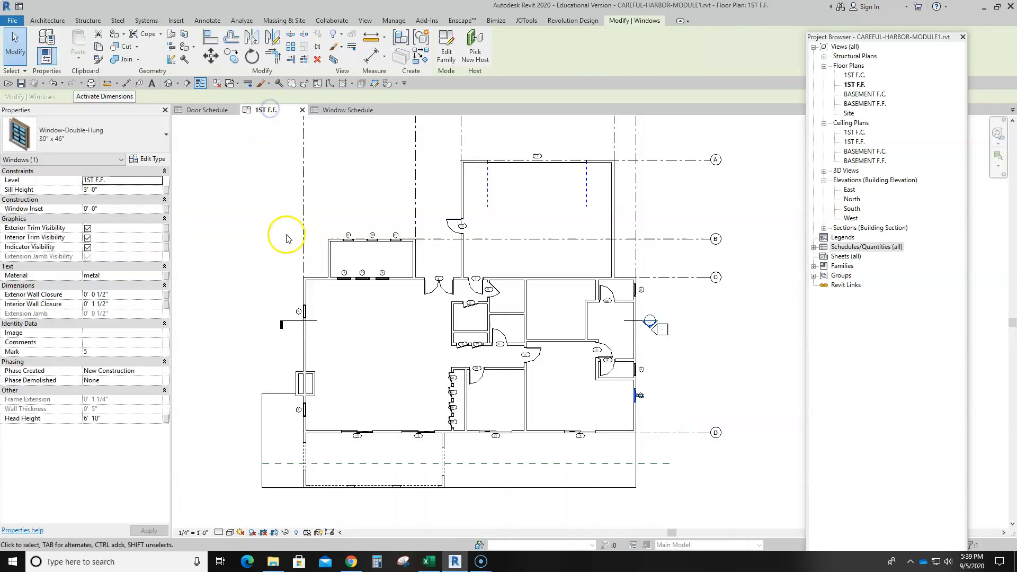
click(315, 174)
scroll(352, 188, down, 2)
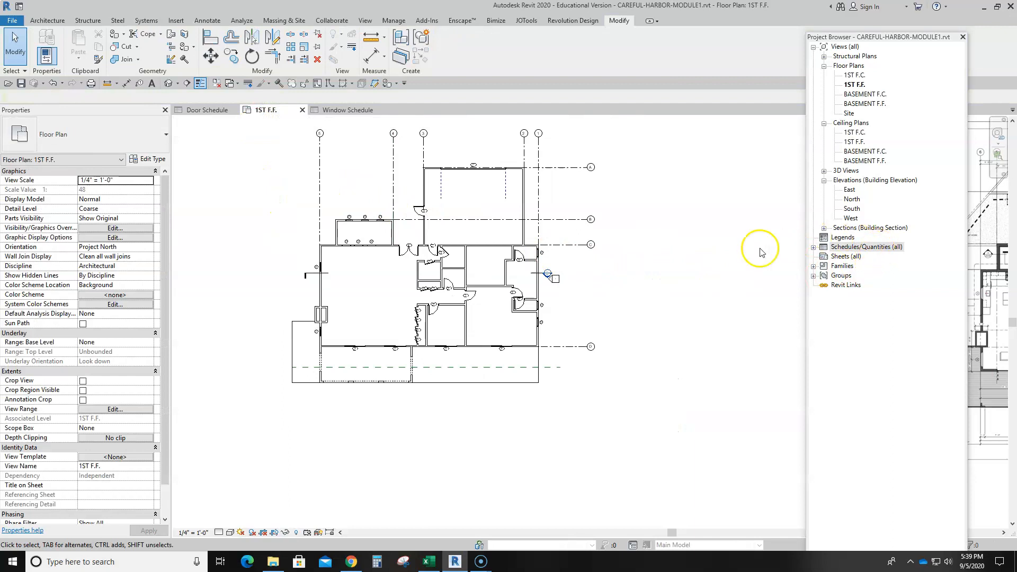
- List the project's schedules and open the Door Schedule
click(816, 250)
click(813, 247)
click(848, 257)
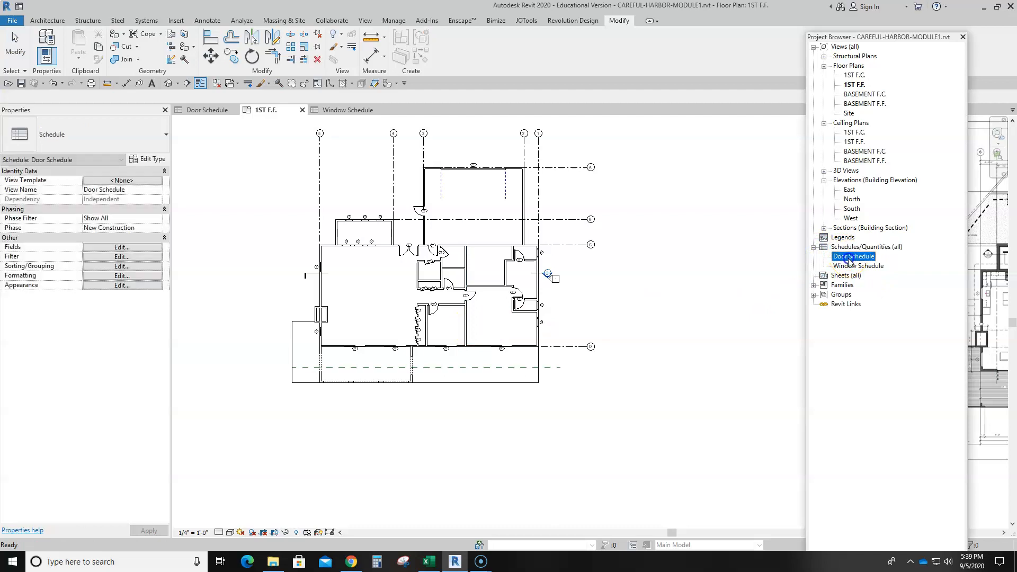
double_click(849, 257)
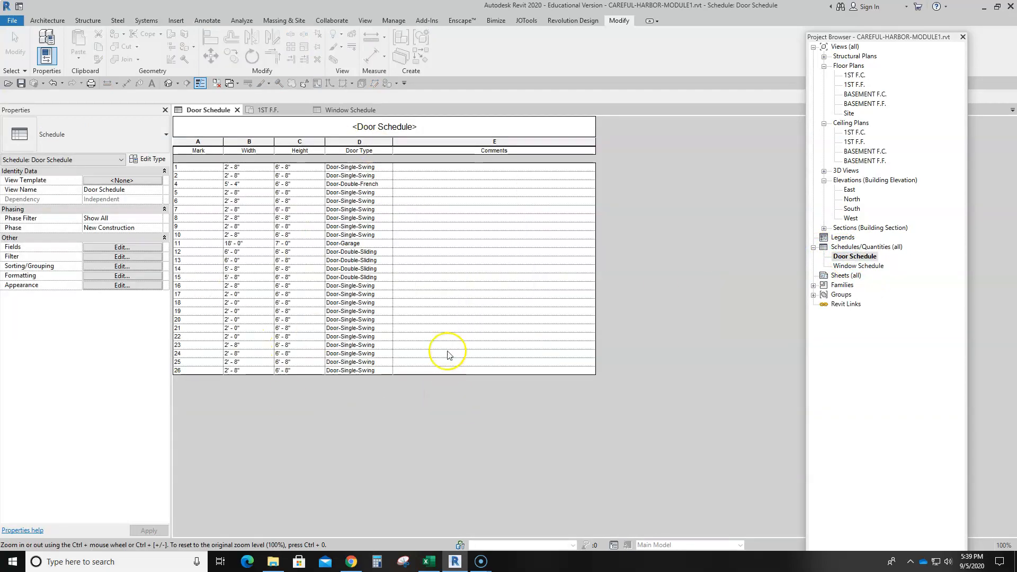